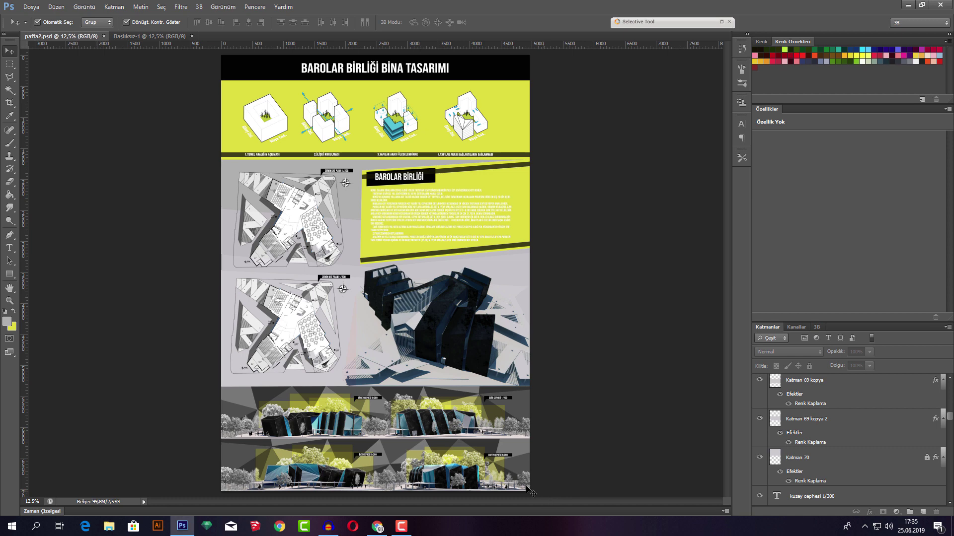
- Marquee-select all layers of the bottom elevation strip on the presentation board
drag(544, 493, 217, 399)
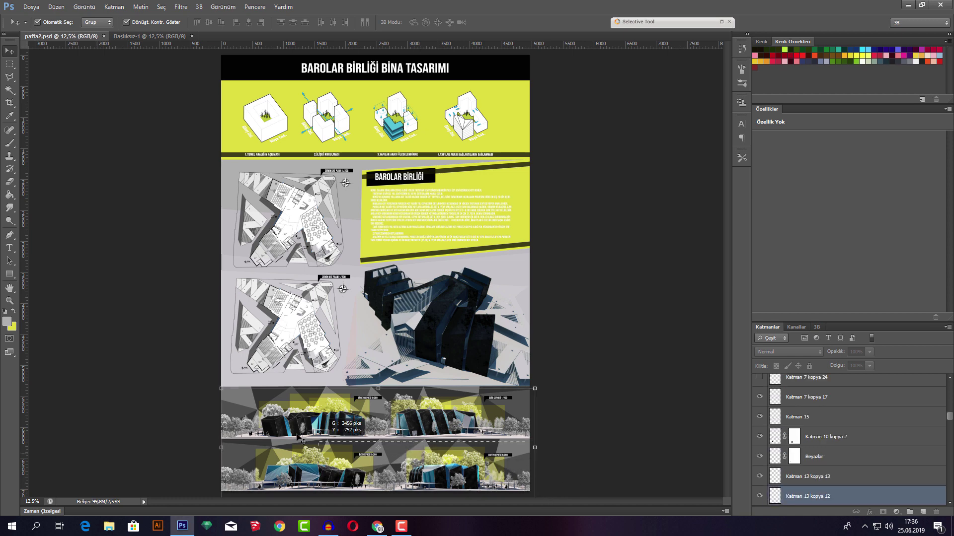
click(141, 36)
click(83, 37)
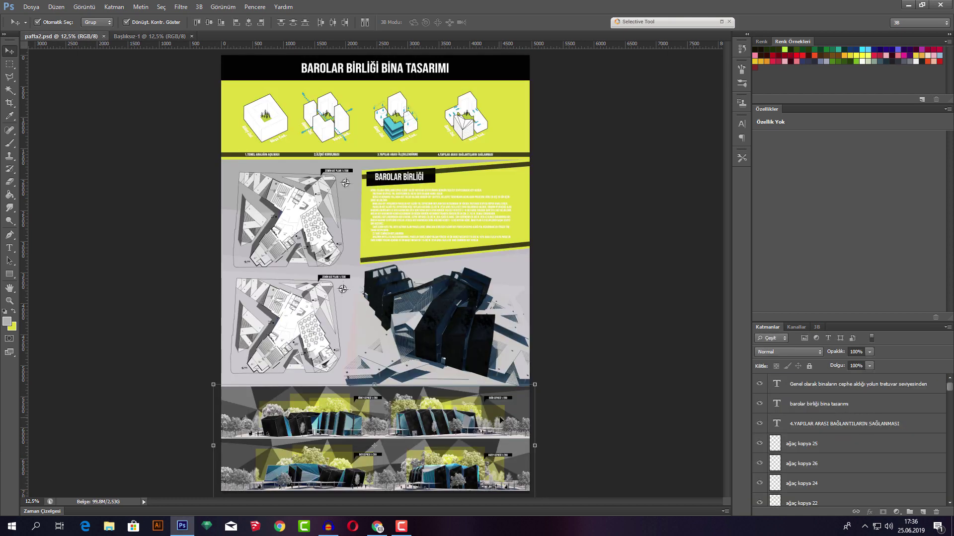
- Duplicate the selected elevation layers into the Başlıksız-1 document
right_click(817, 420)
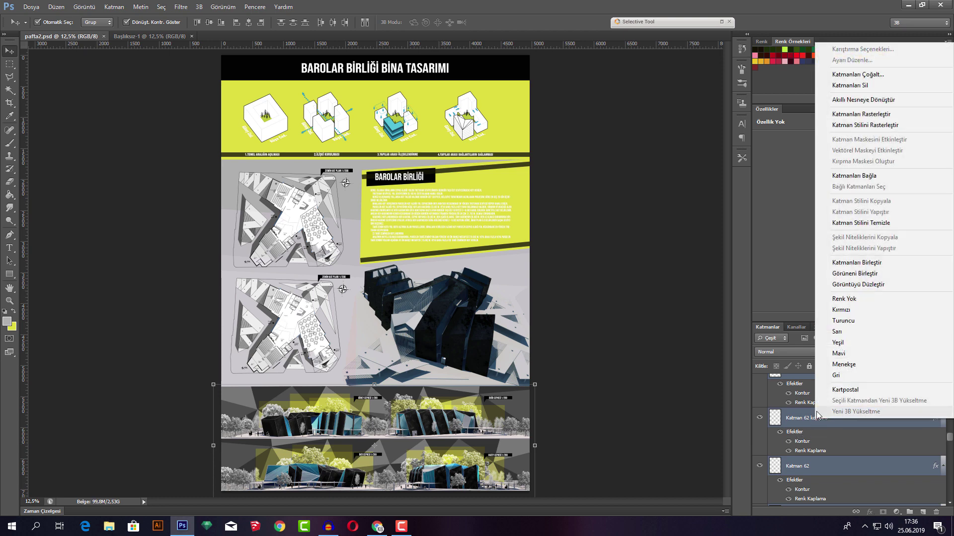
click(845, 75)
click(471, 201)
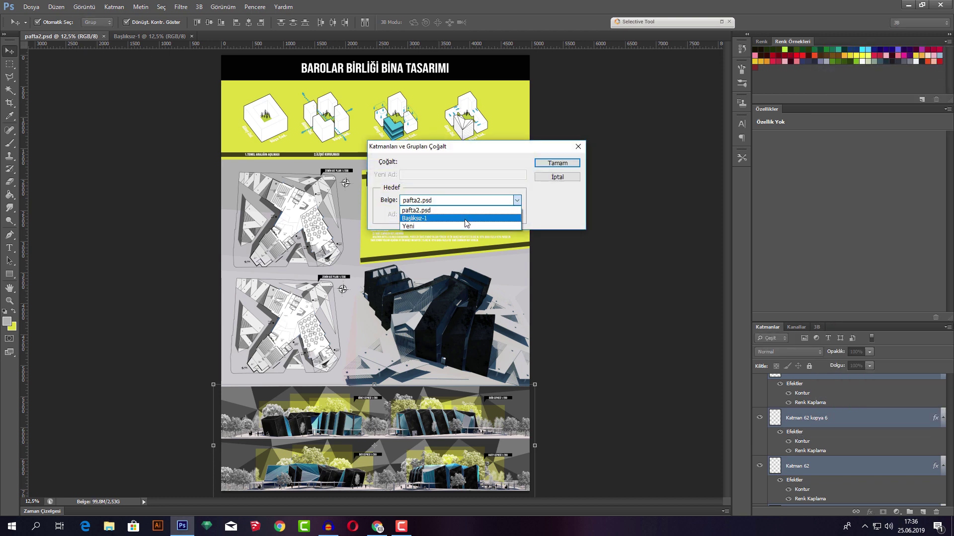
click(466, 218)
click(571, 162)
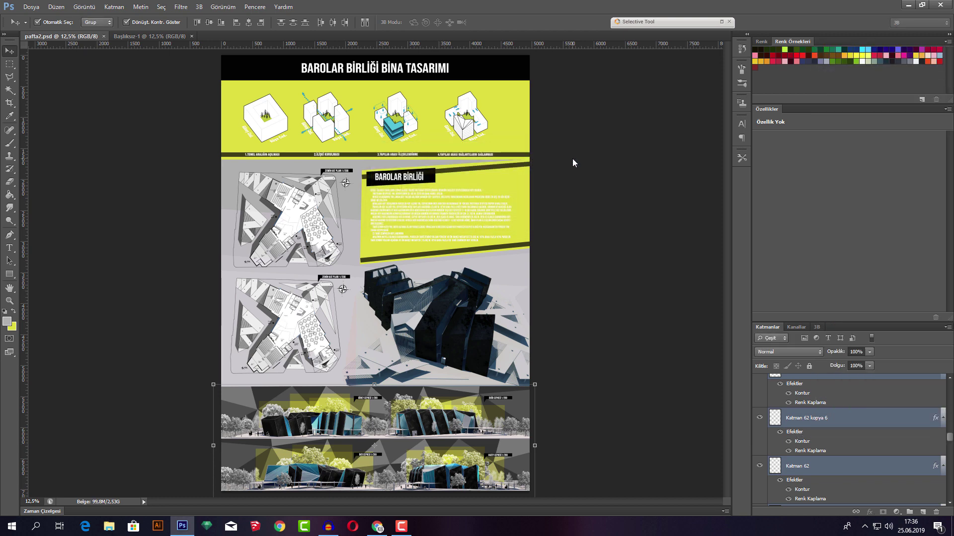
- Zoom in on the four copied elevation renders in Başlıksız-1
click(133, 36)
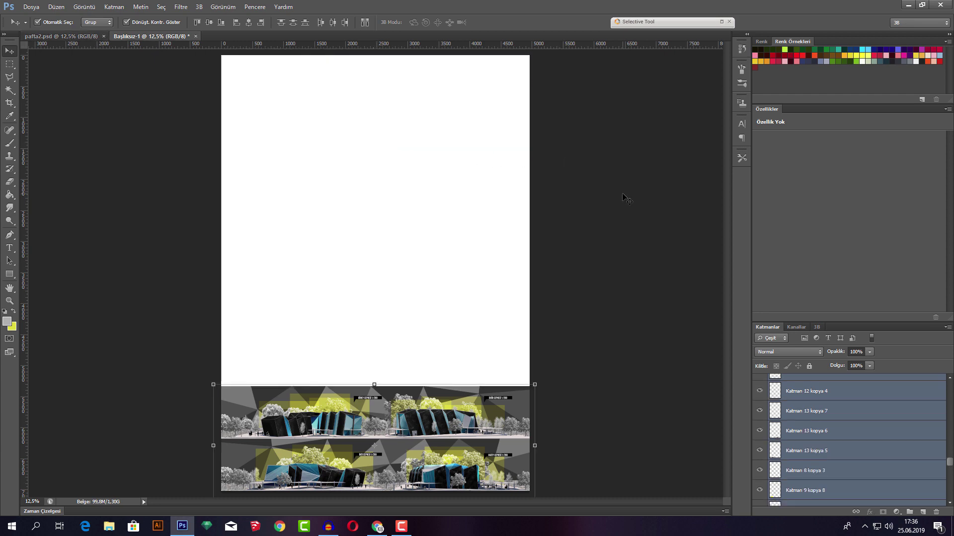
click(628, 332)
scroll(485, 419, up, 5)
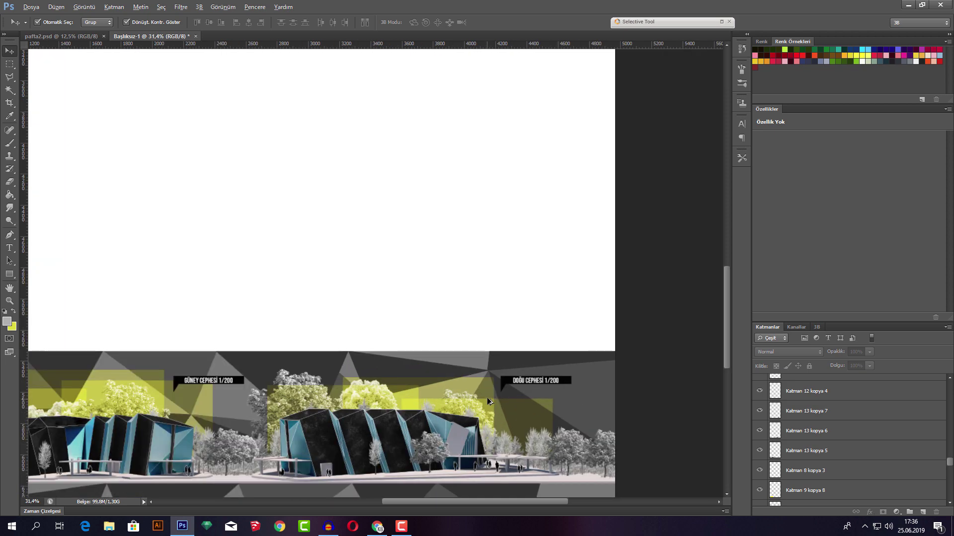
scroll(506, 370, down, 3)
scroll(506, 370, down, 1)
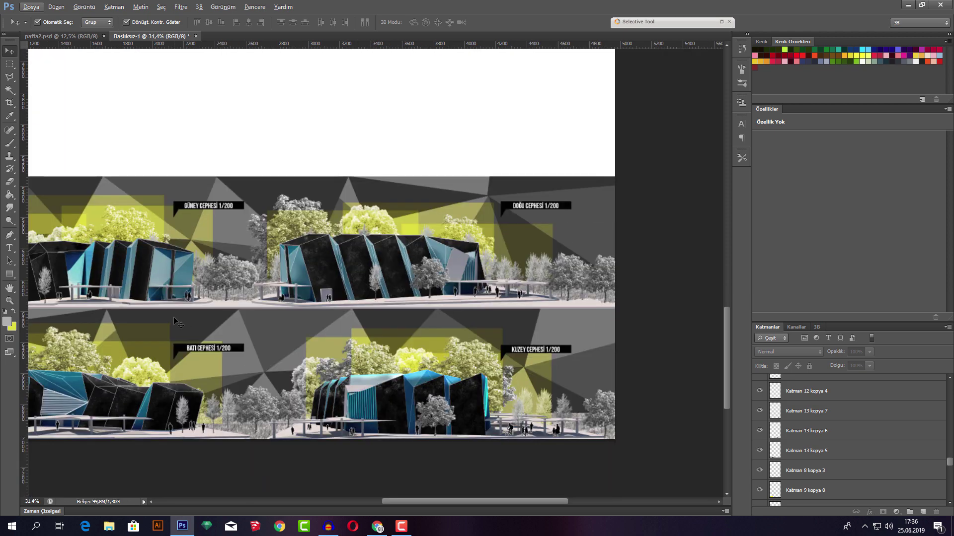
scroll(226, 287, left, 2)
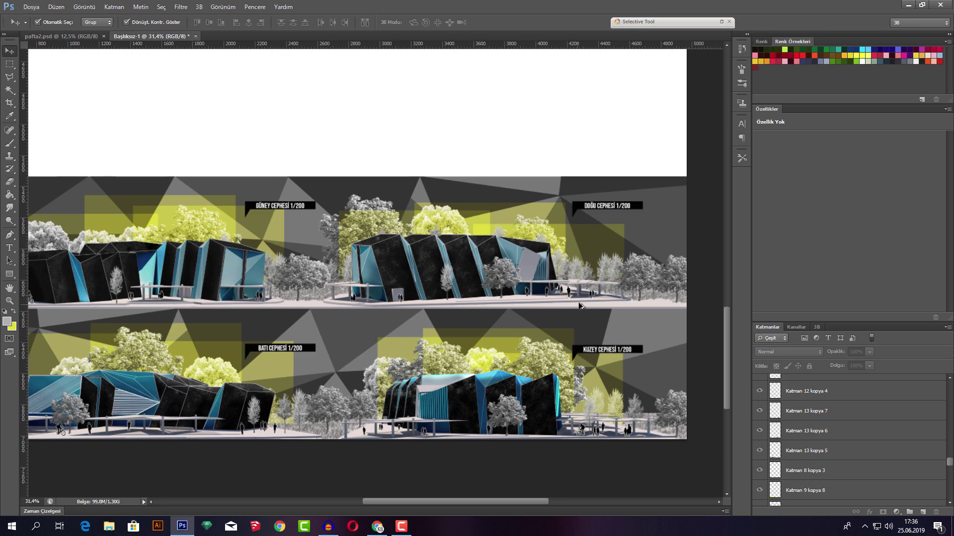
scroll(578, 293, up, 3)
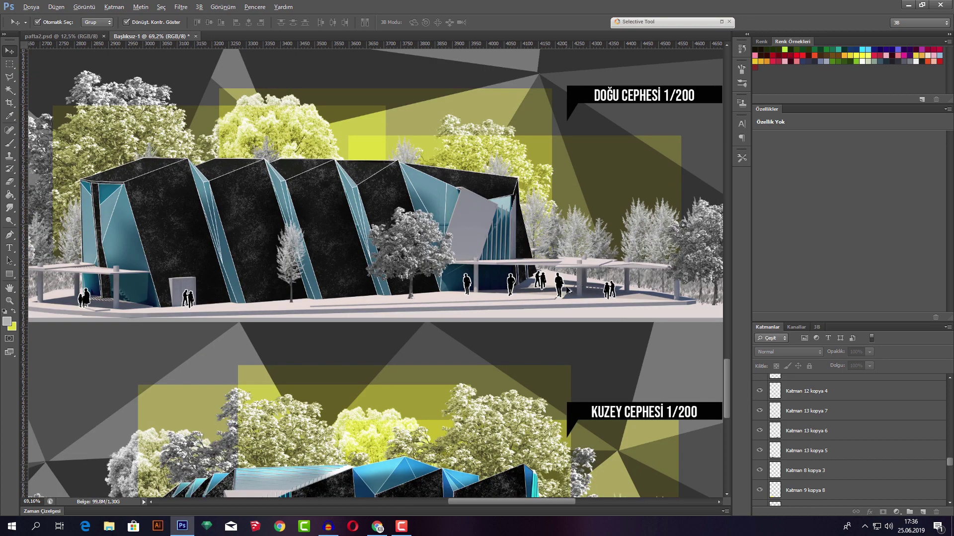
scroll(568, 289, up, 2)
click(556, 287)
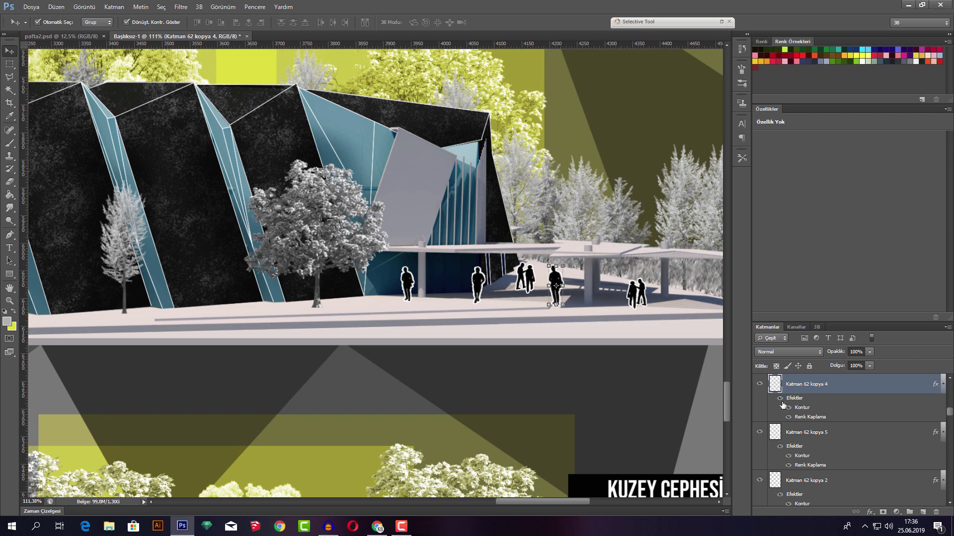
click(780, 399)
click(780, 399)
double_click(780, 387)
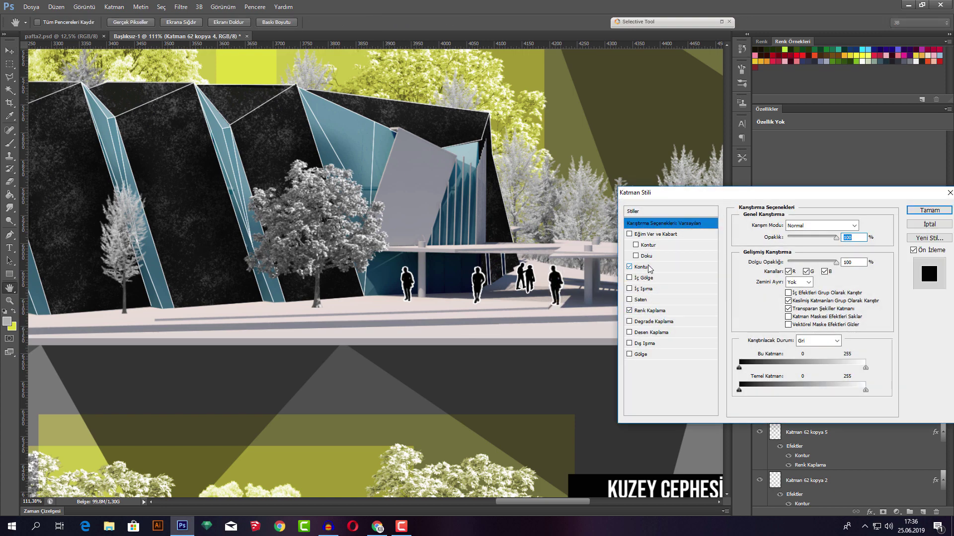
click(654, 310)
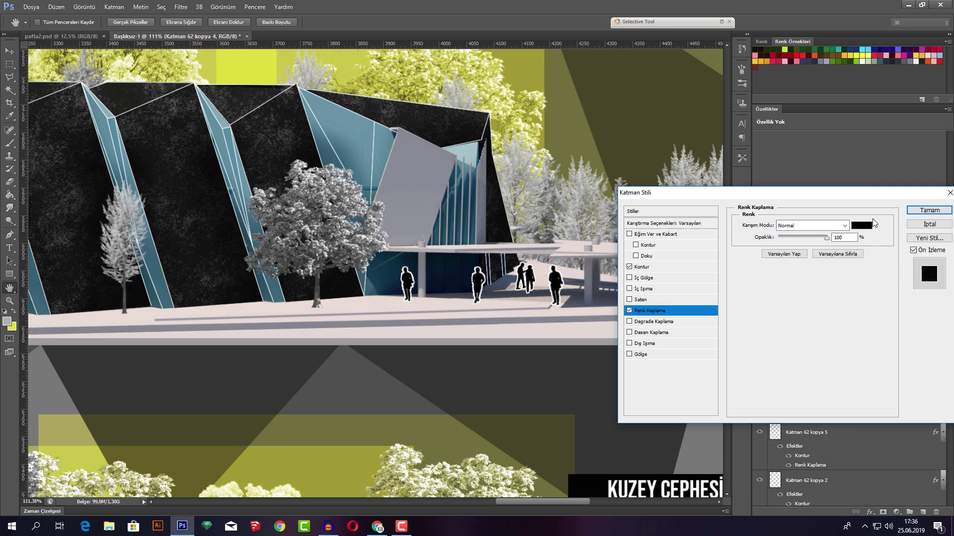
click(664, 267)
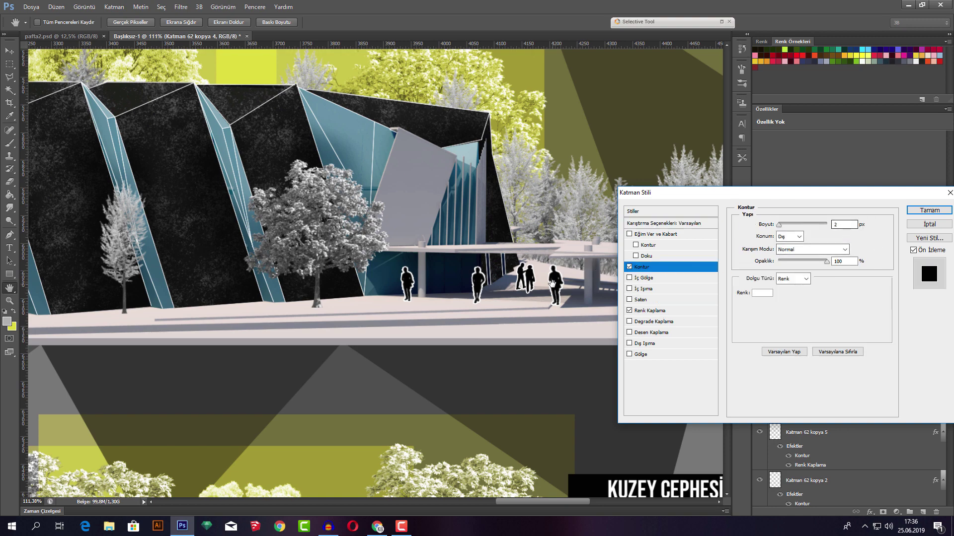
click(939, 214)
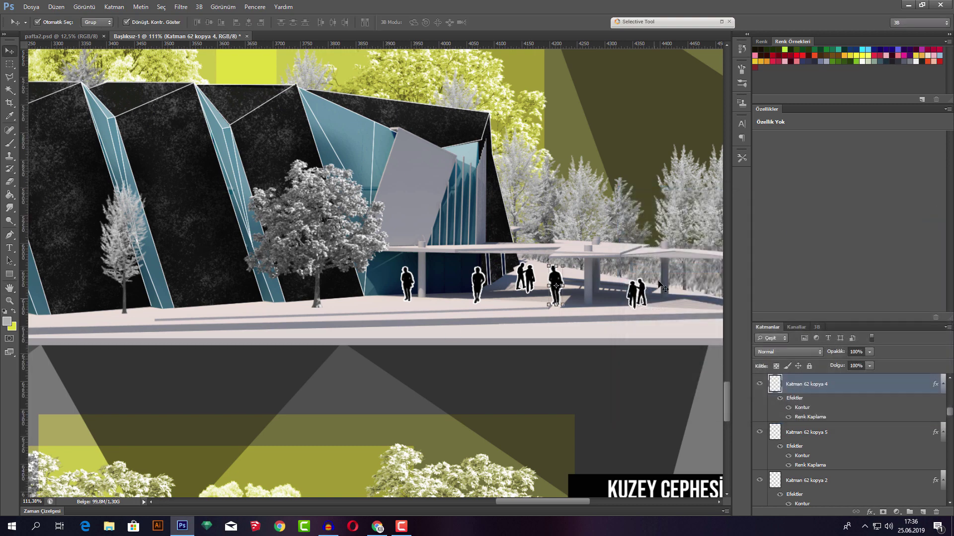
scroll(571, 234, down, 3)
scroll(644, 268, down, 2)
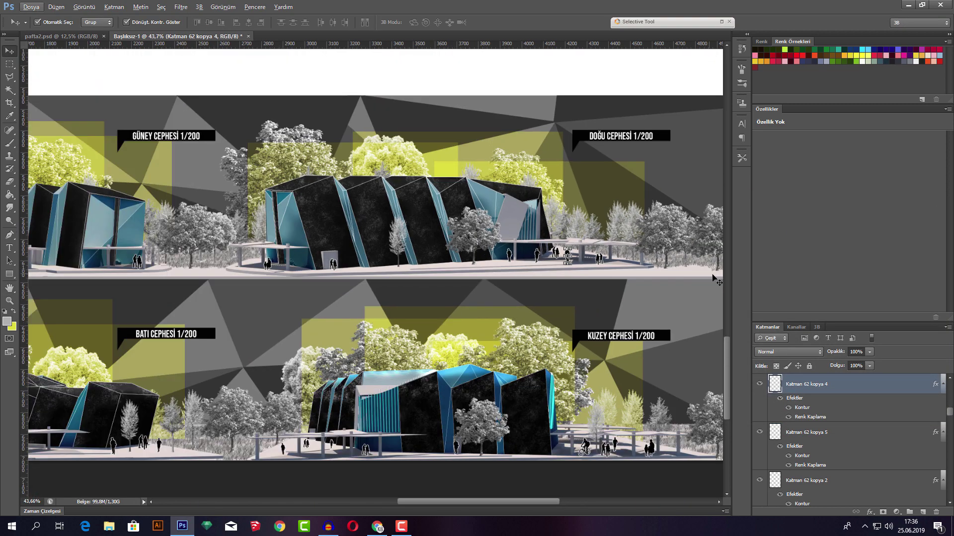
scroll(644, 268, up, 2)
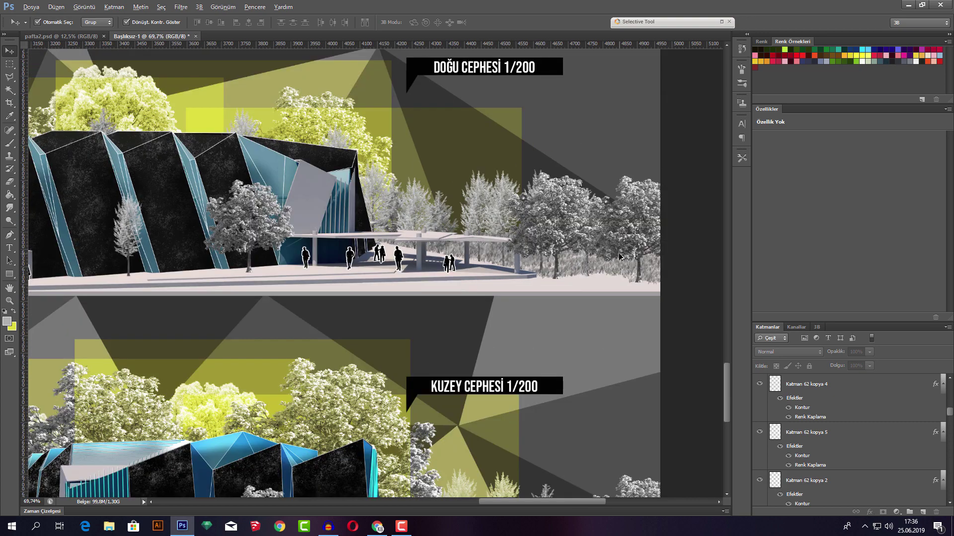
scroll(621, 258, up, 3)
scroll(621, 257, up, 1)
- Pick the grass-blade brush tip for painting on Katman 42
key(b)
click(198, 6)
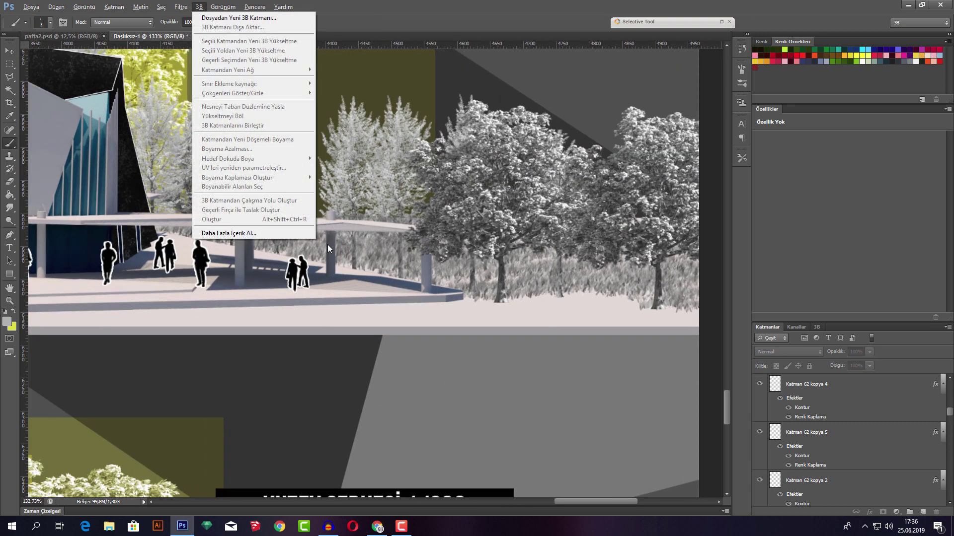
key(Escape)
ctrl+click(601, 338)
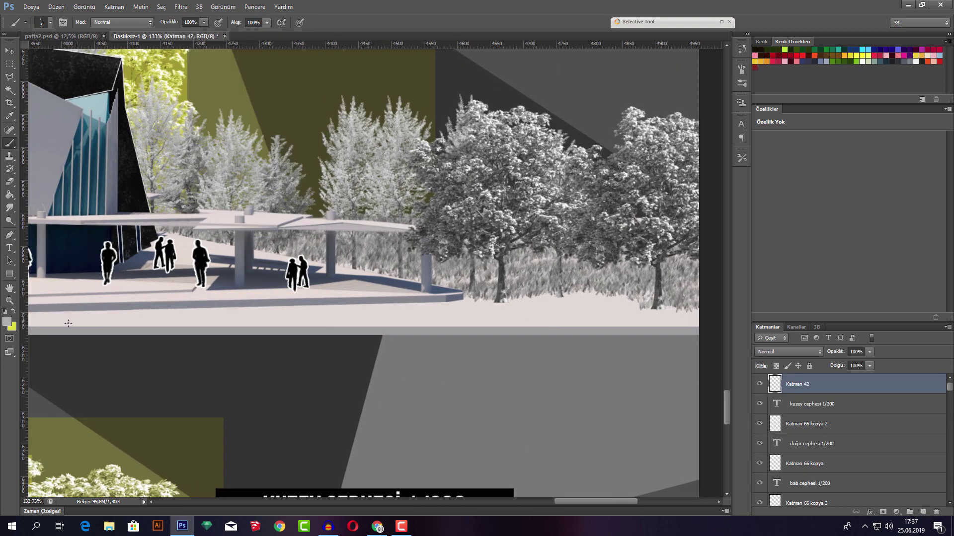
right_click(406, 291)
drag(517, 364, 522, 386)
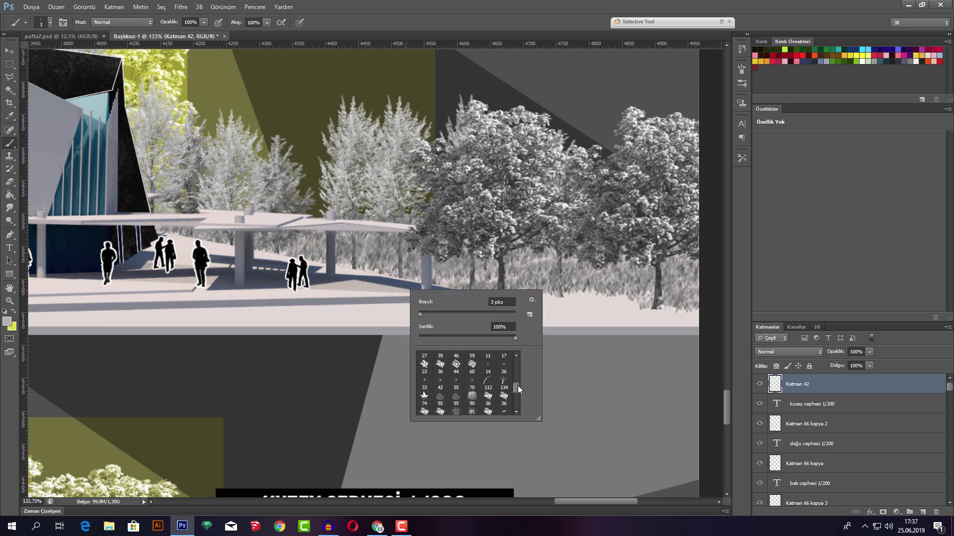
click(504, 382)
key(Return)
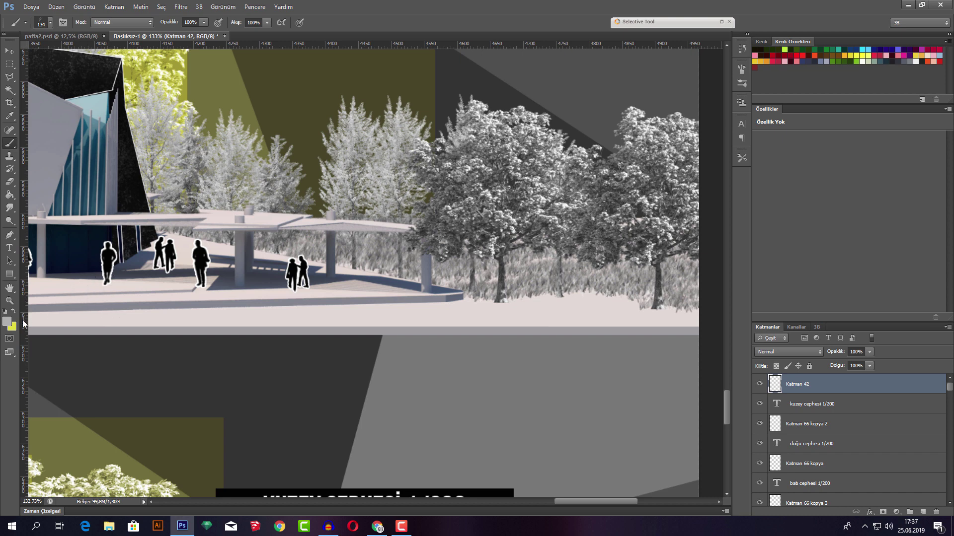
- Set the foreground colour to black and the background colour to white
click(7, 323)
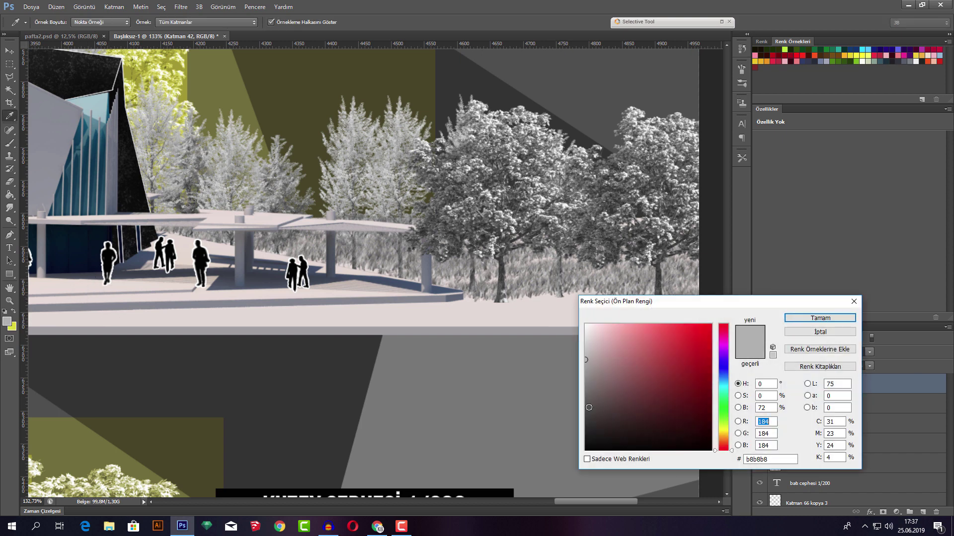
click(820, 318)
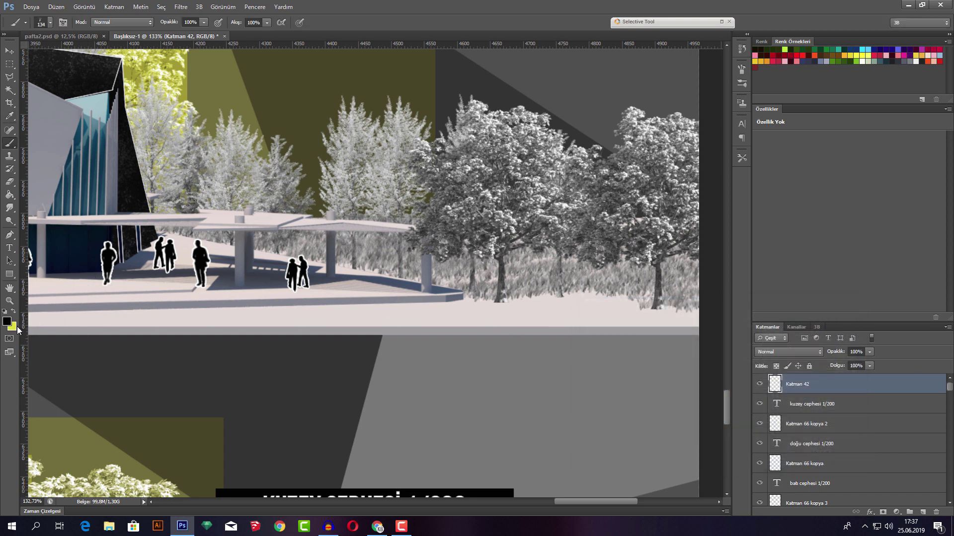
click(12, 327)
drag(689, 337, 586, 325)
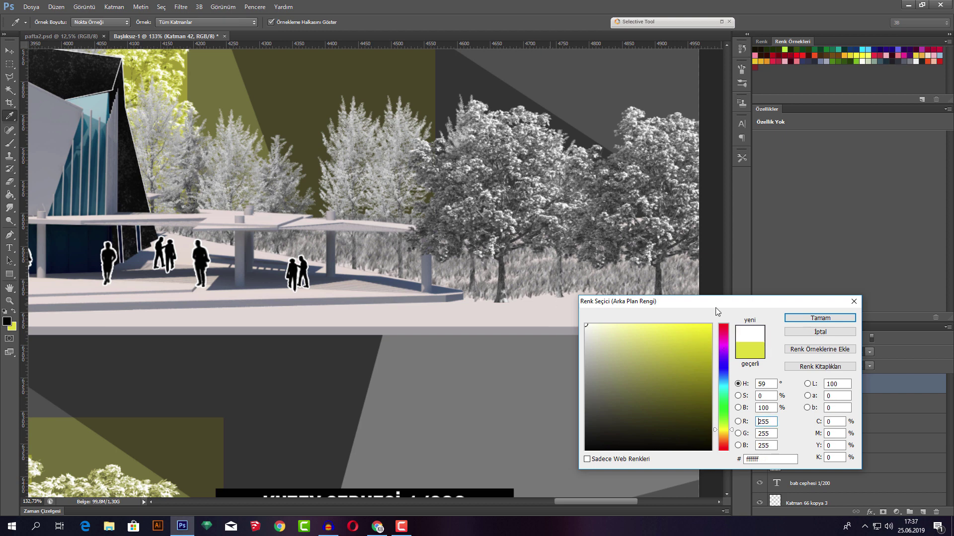
click(819, 318)
- Paint grass strokes among the tree trunks, undoing the unwanted ones
drag(447, 318, 497, 298)
drag(497, 343, 606, 318)
drag(531, 387, 564, 335)
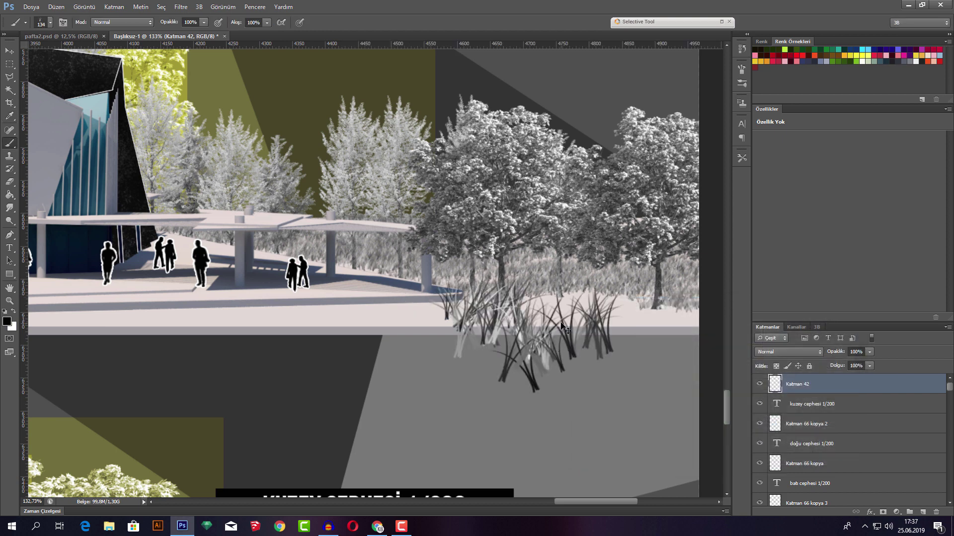
key(ctrl+z)
mouse_move(489, 308)
mouse_down()
mouse_move(596, 302)
mouse_move(571, 318)
mouse_move(606, 273)
mouse_move(576, 343)
mouse_up()
key(ctrl+z)
key(ctrl+z)
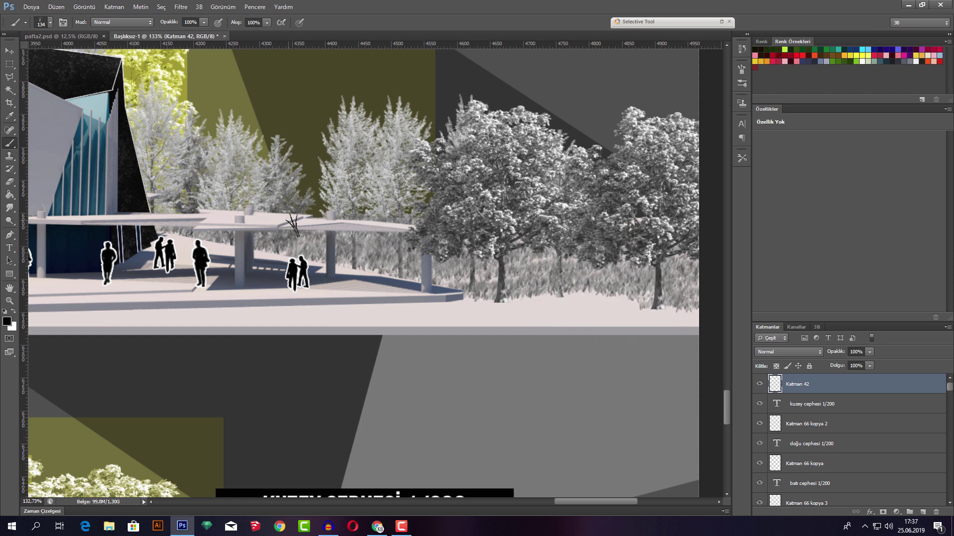
key(bracketleft)
key(bracketleft)
key(bracketleft)
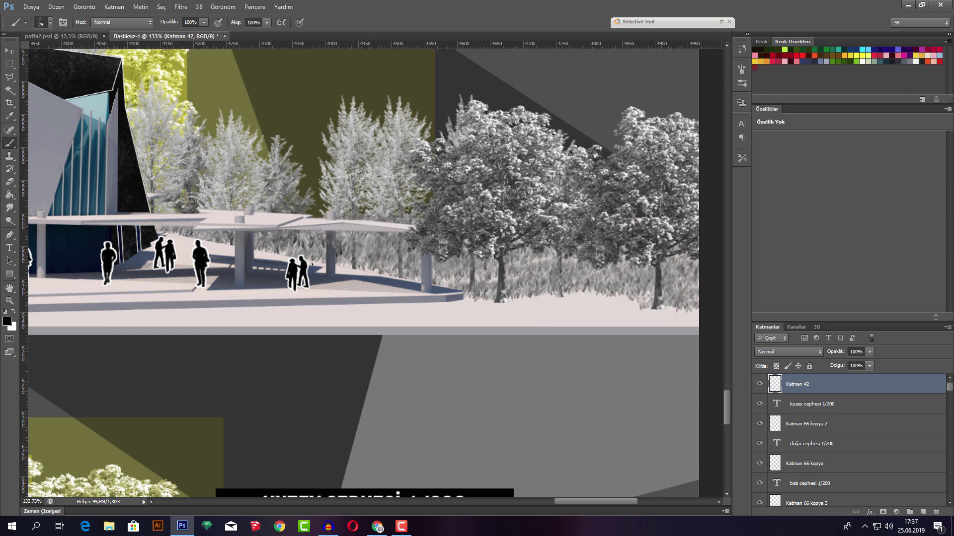
drag(312, 265, 514, 293)
key(ctrl+z)
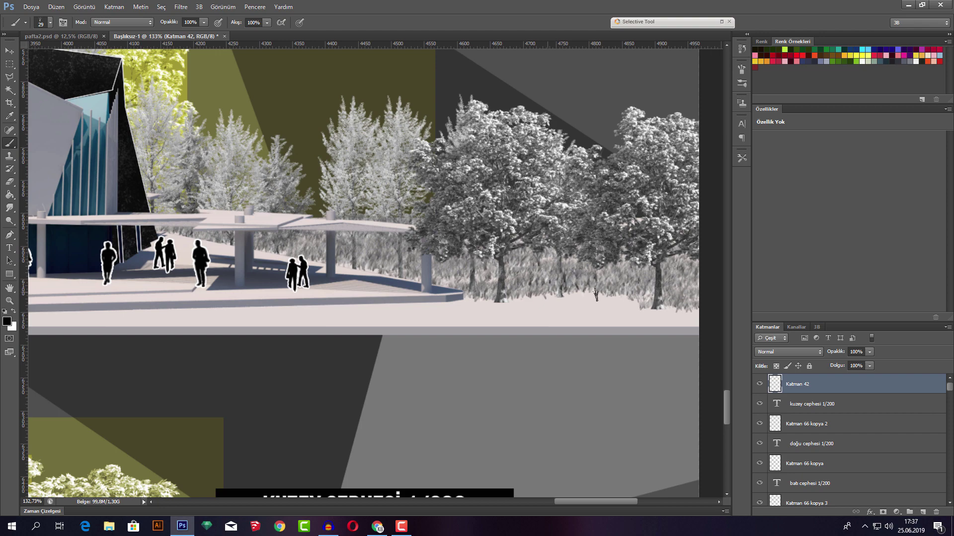
scroll(541, 277, down, 5)
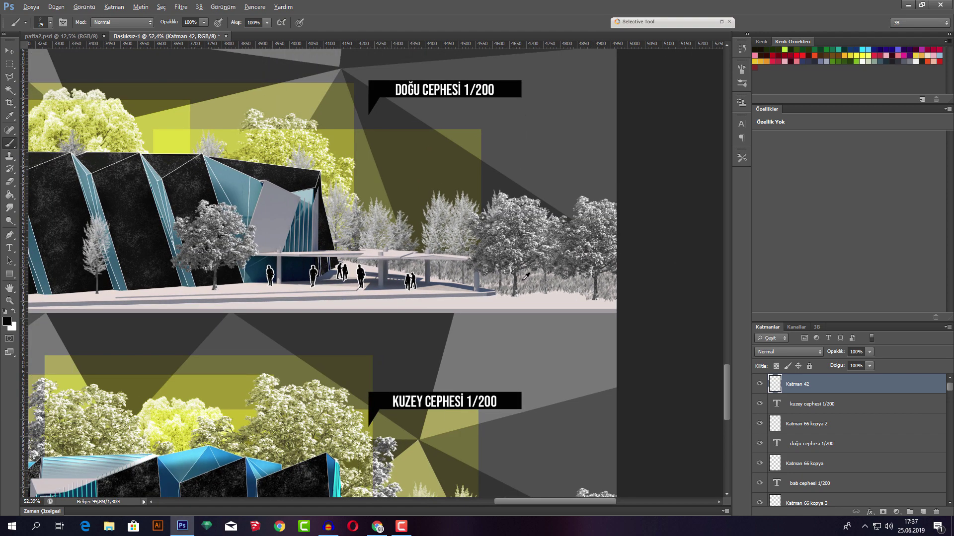
scroll(525, 276, down, 4)
key(v)
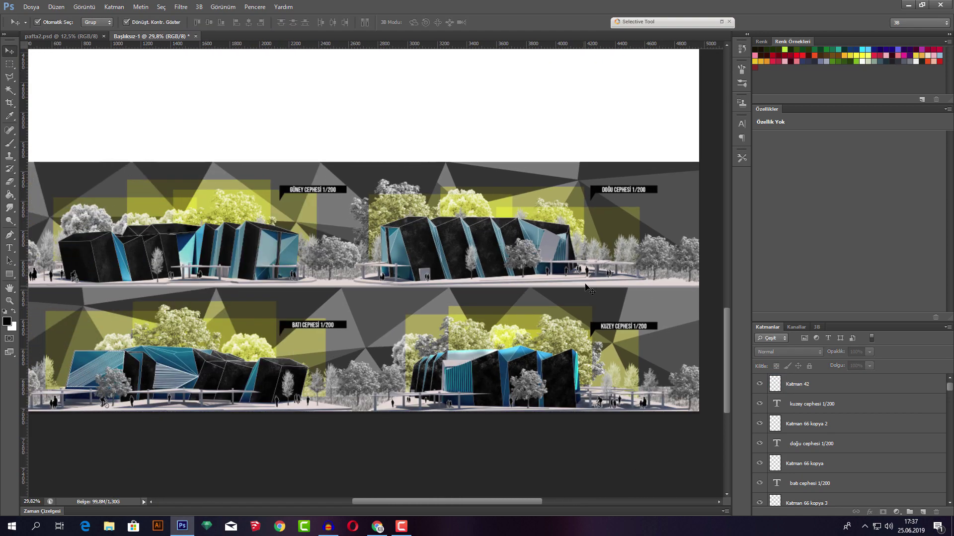
scroll(587, 288, left, 2)
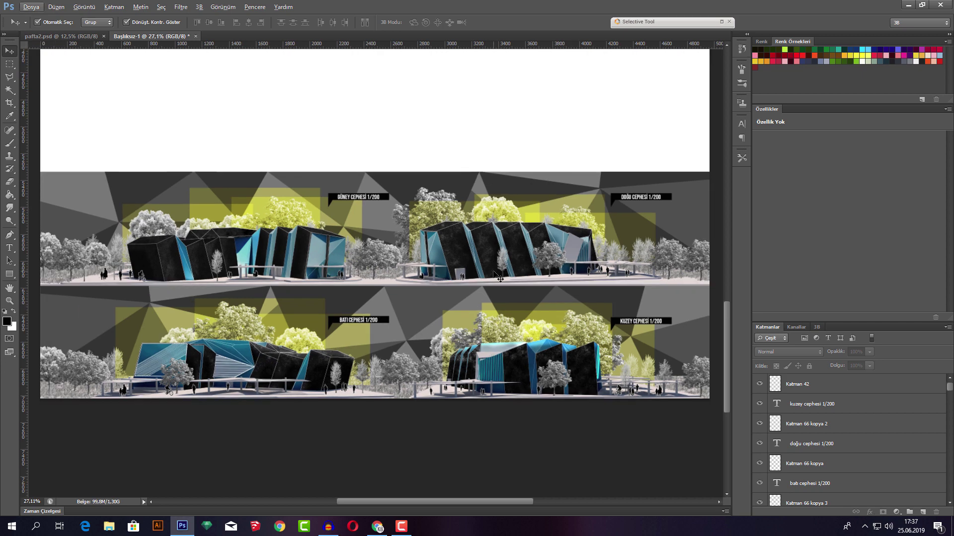
scroll(497, 274, down, 1)
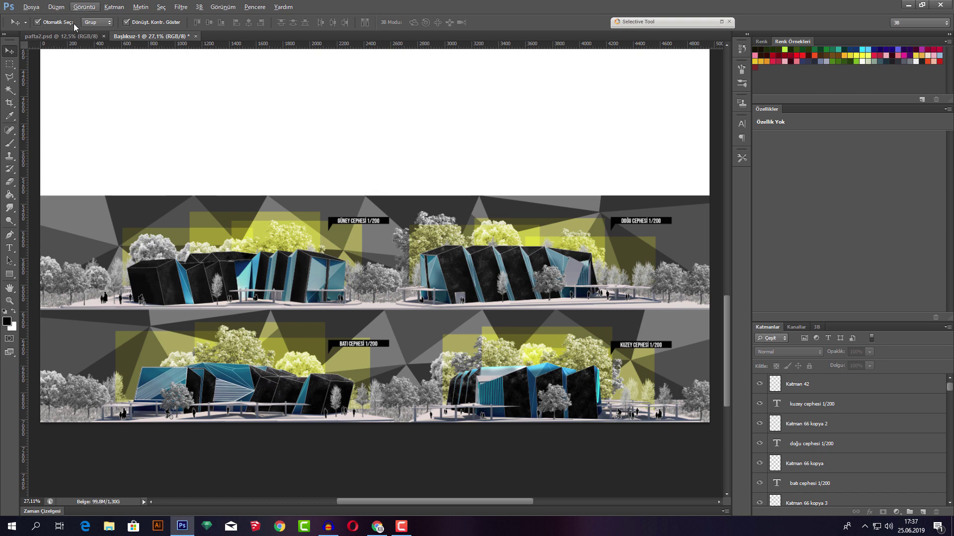
click(70, 40)
click(304, 217)
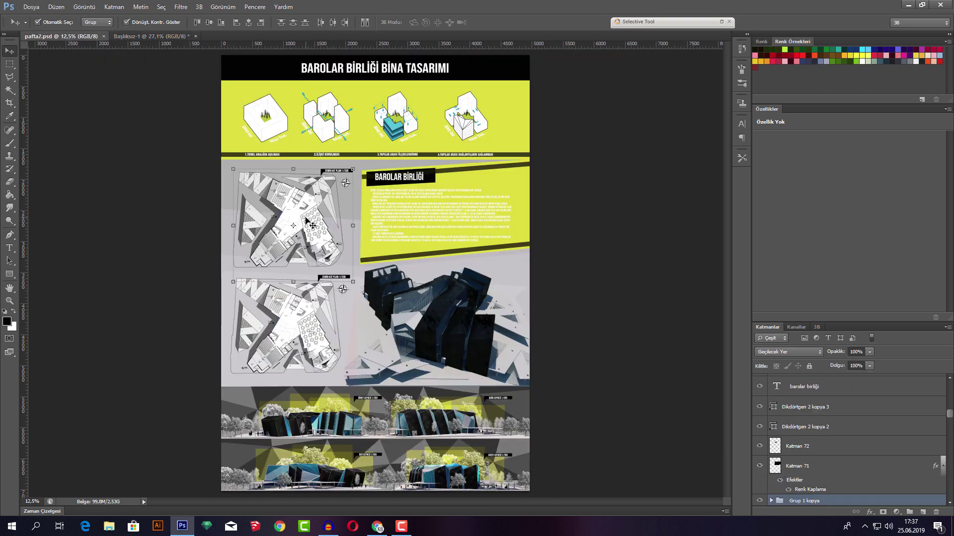
click(218, 37)
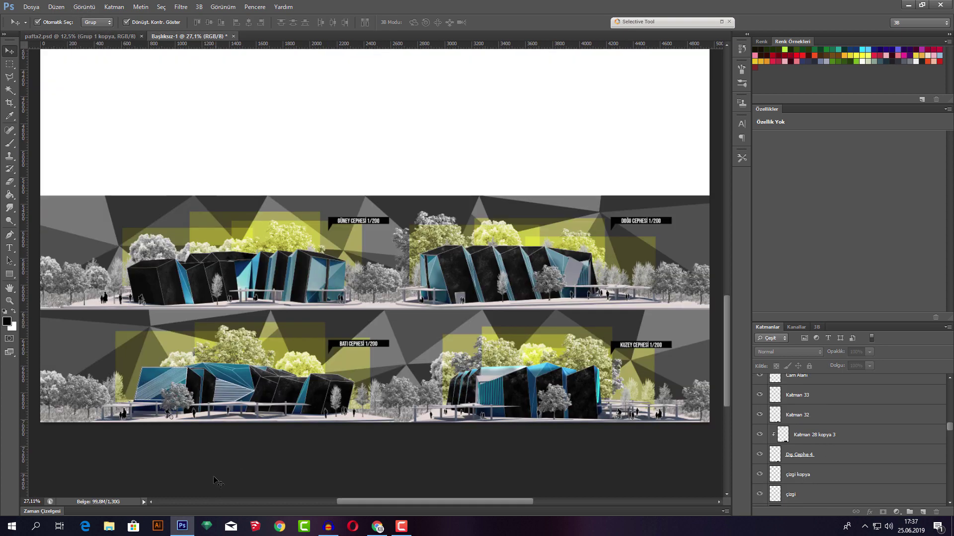
click(182, 526)
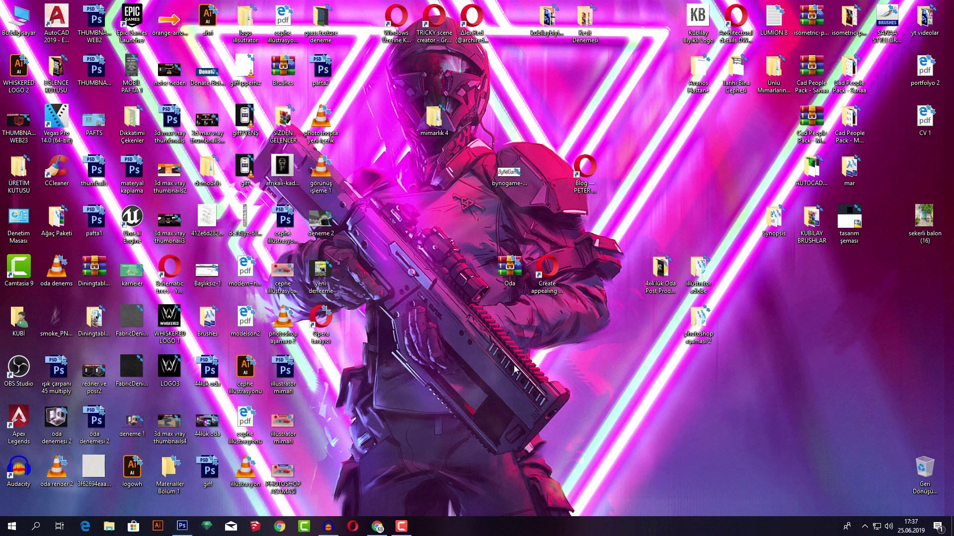
- Browse to Yeni Birim (D:) > ÜRETİM KUTUSU and open plan deneme 1.psd
double_click(434, 118)
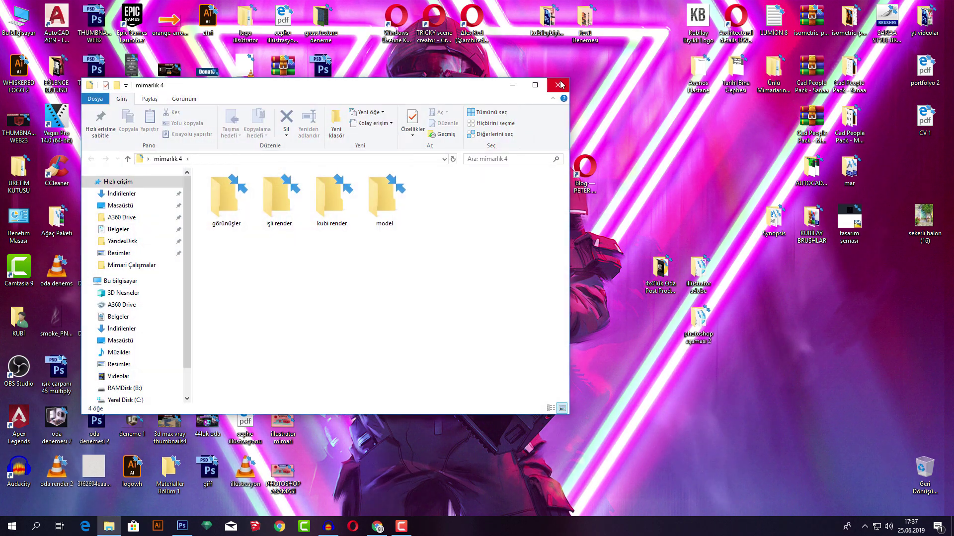
click(574, 81)
double_click(5, 13)
double_click(469, 88)
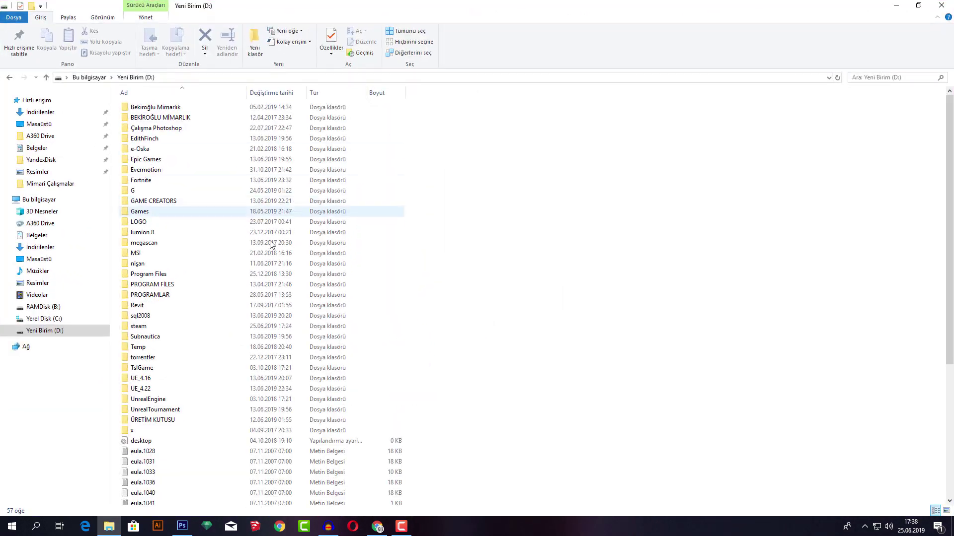
double_click(204, 420)
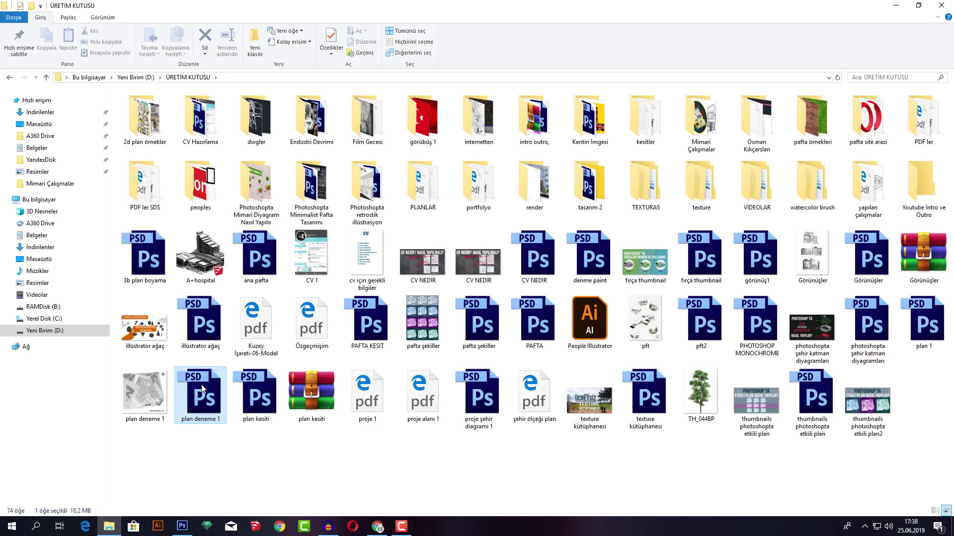
double_click(202, 384)
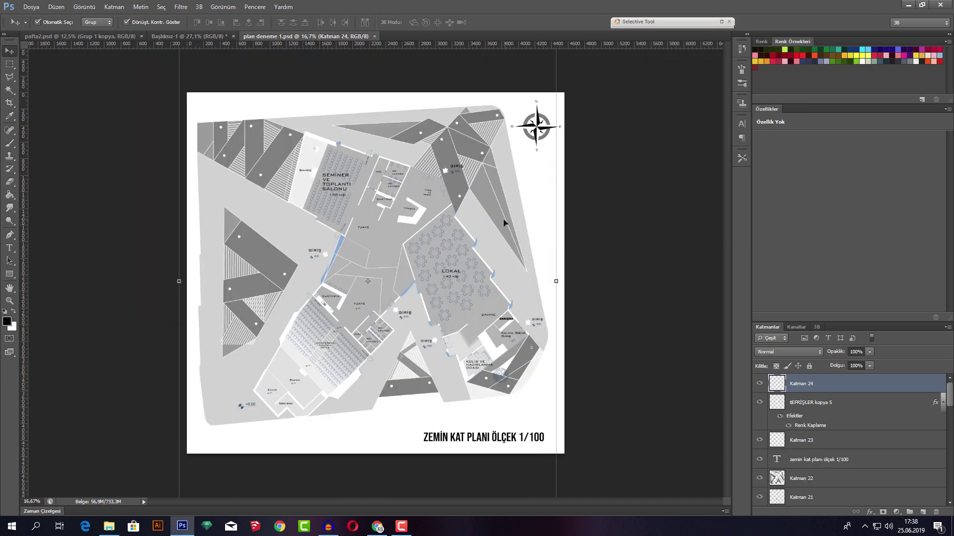
- Select every ground floor plan layer except the white Katman 2 background
click(377, 527)
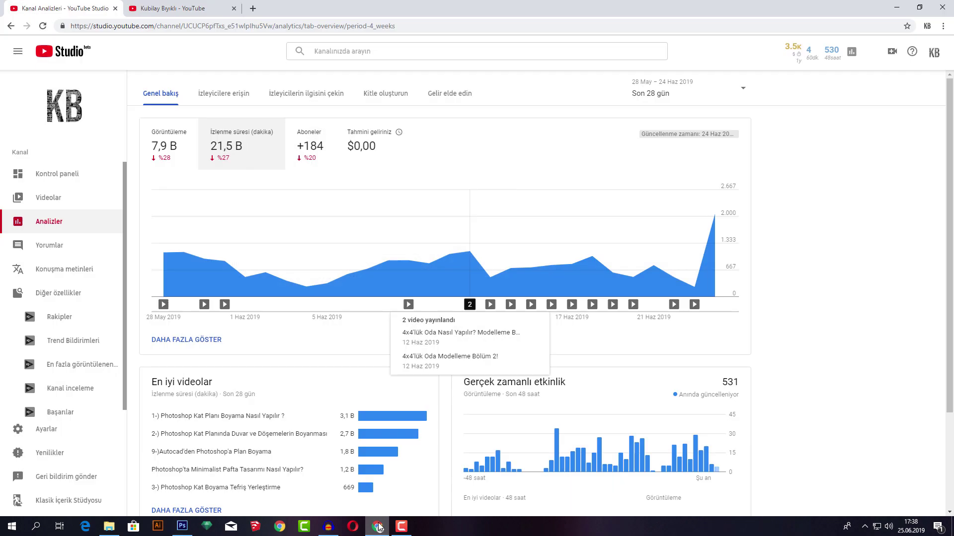
click(378, 528)
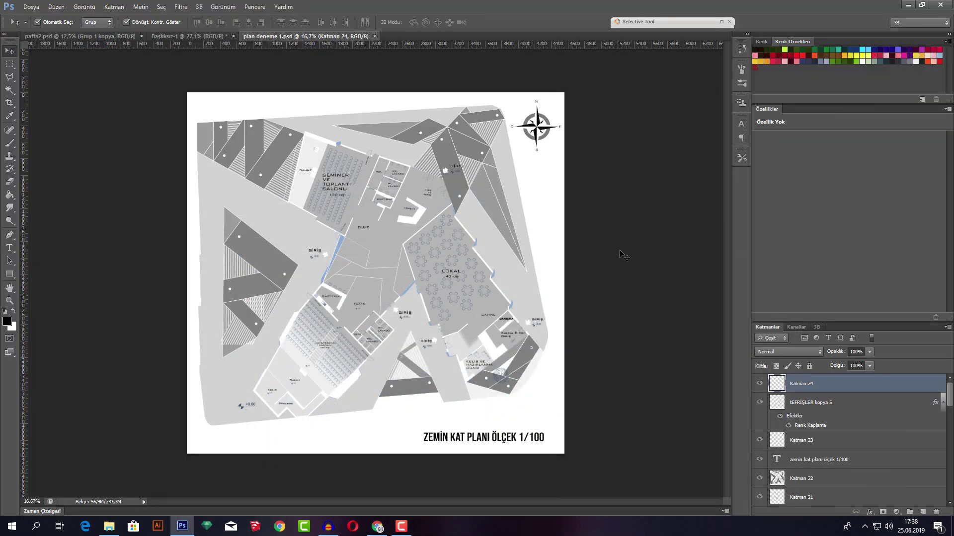
click(452, 260)
key(ctrl+alt+a)
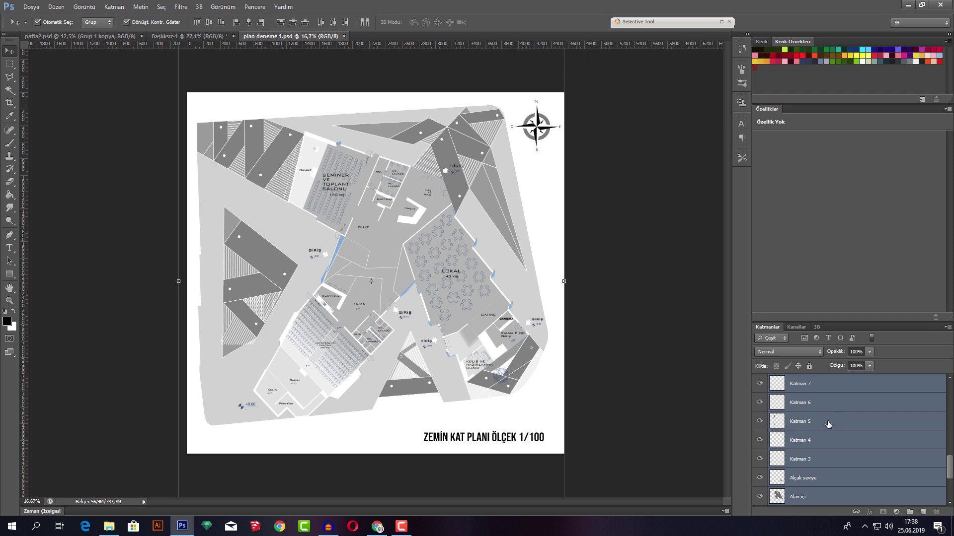
scroll(828, 423, down, 3)
ctrl+click(795, 493)
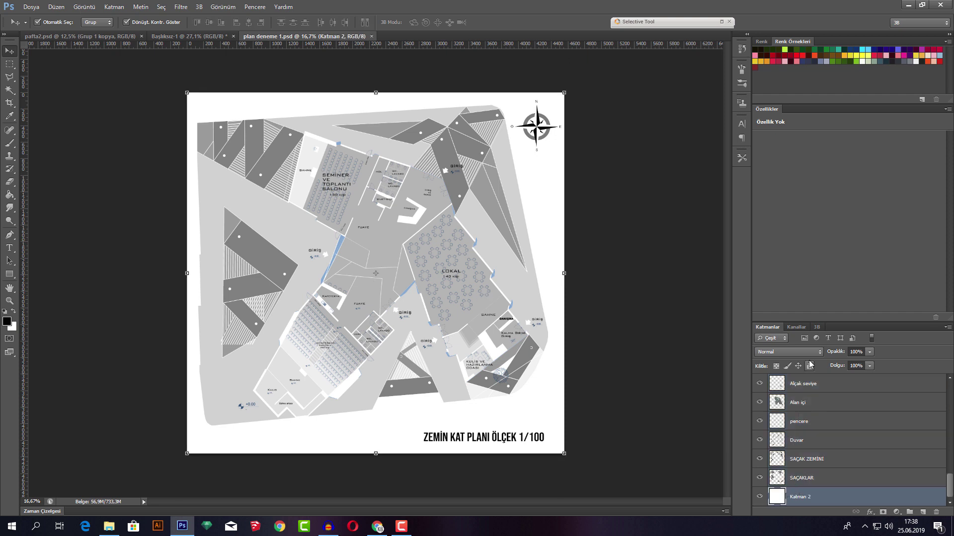
drag(403, 217, 194, 44)
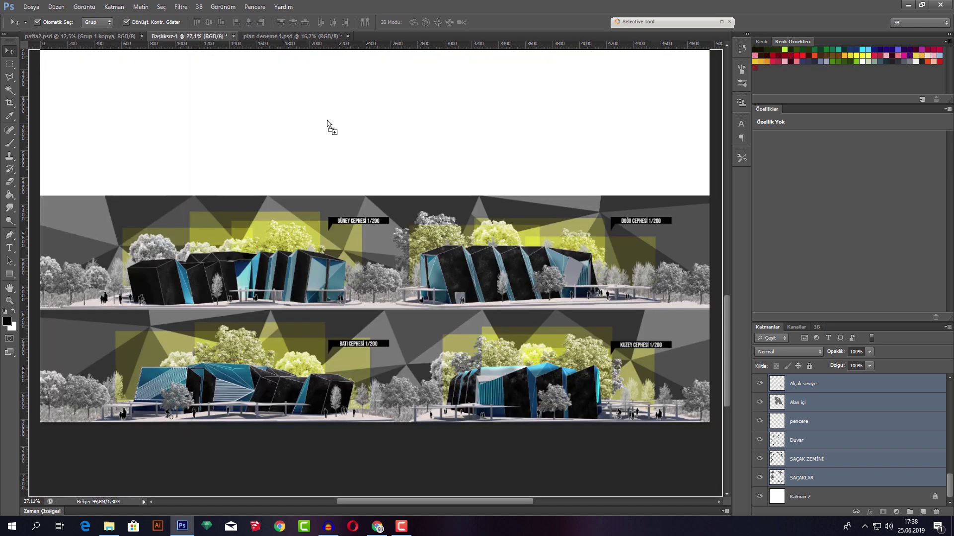
- Drop the ground floor plan layers into the Başlıksız-1 board
drag(194, 43, 328, 127)
scroll(340, 127, down, 2)
scroll(341, 127, down, 1)
scroll(347, 144, up, 2)
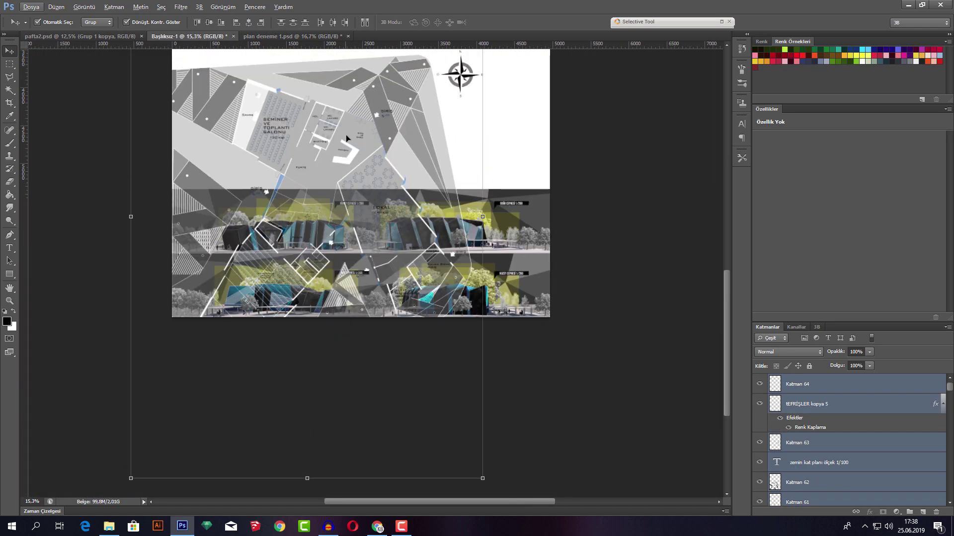
scroll(357, 160, up, 2)
scroll(375, 248, up, 2)
scroll(374, 248, down, 2)
scroll(394, 438, down, 2)
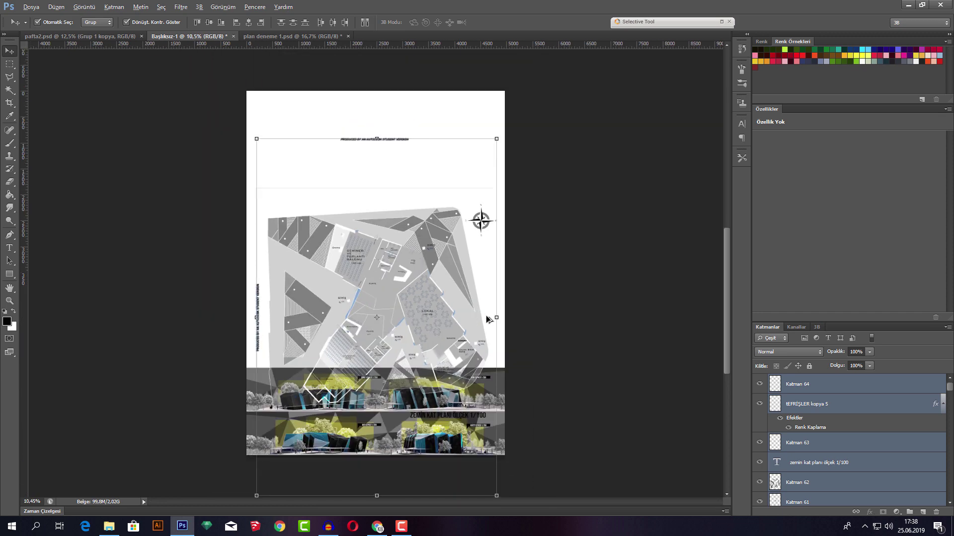
- Scale the plan to about 49% and place it above the elevation renders
drag(487, 477, 396, 304)
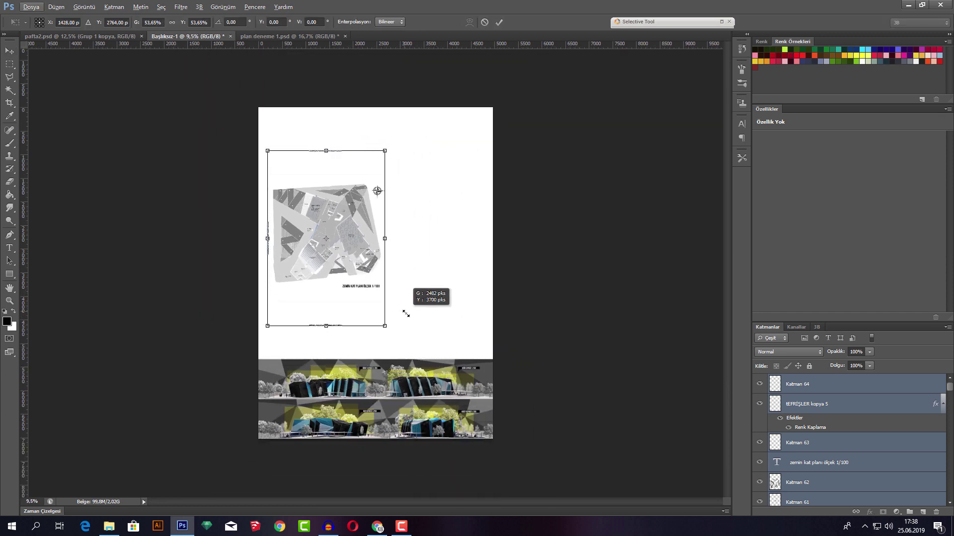
drag(397, 304, 392, 296)
drag(360, 267, 379, 280)
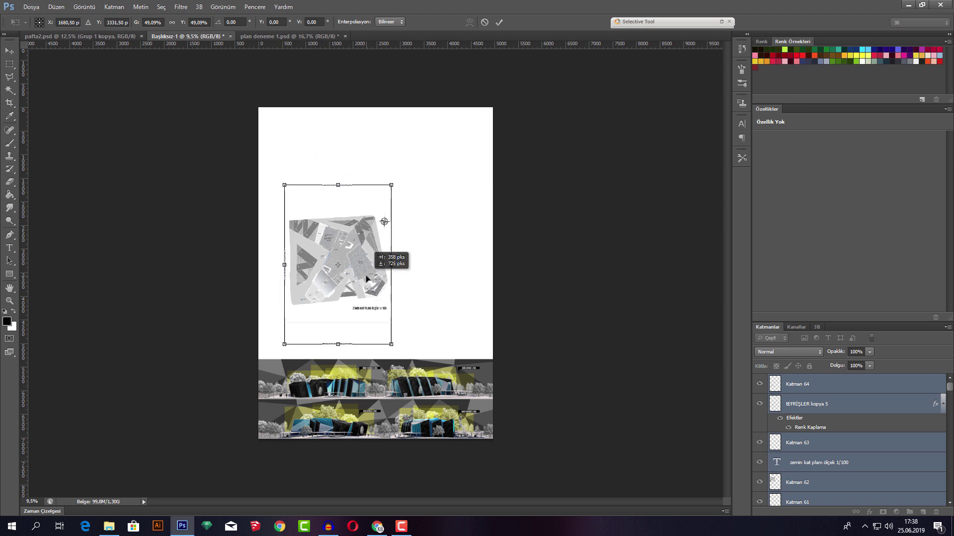
click(500, 22)
alt+scroll(315, 183, up, 3)
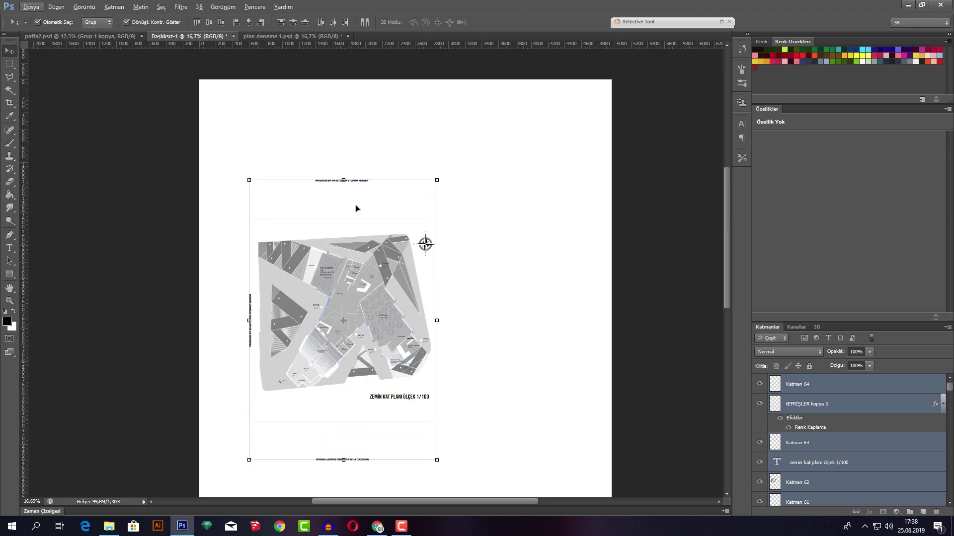
click(550, 170)
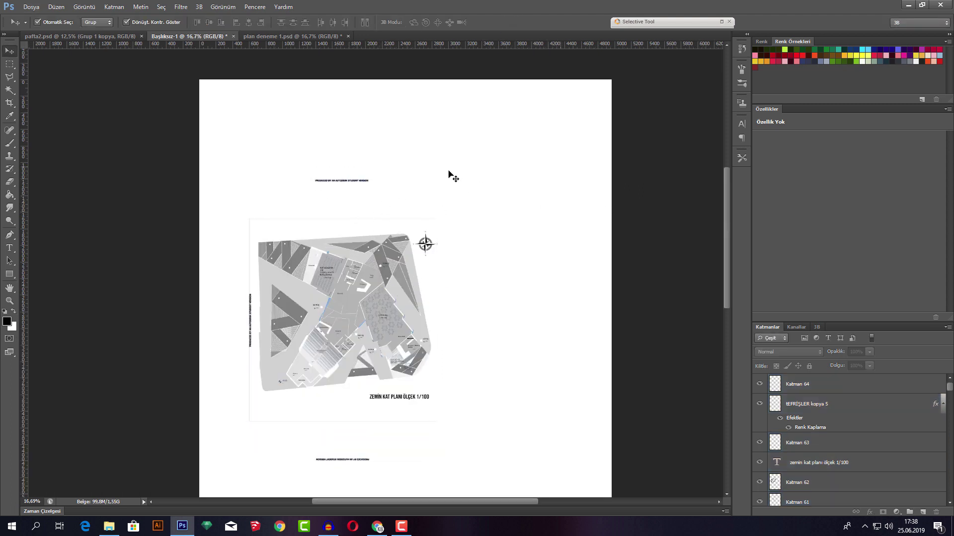
- Marquee the stray stamp text above, beside and below the plan, then drop the selection
key(m)
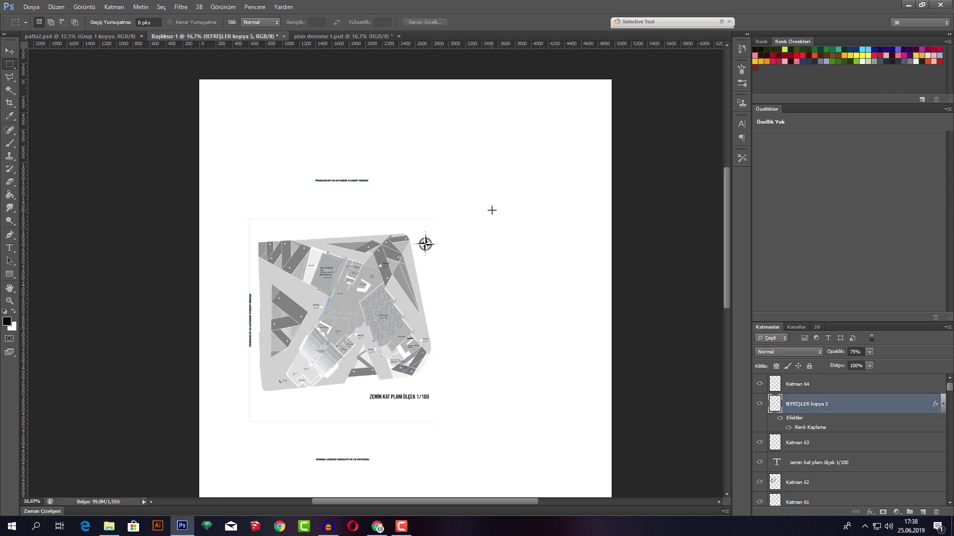
drag(487, 223, 222, 121)
drag(252, 441, 200, 137)
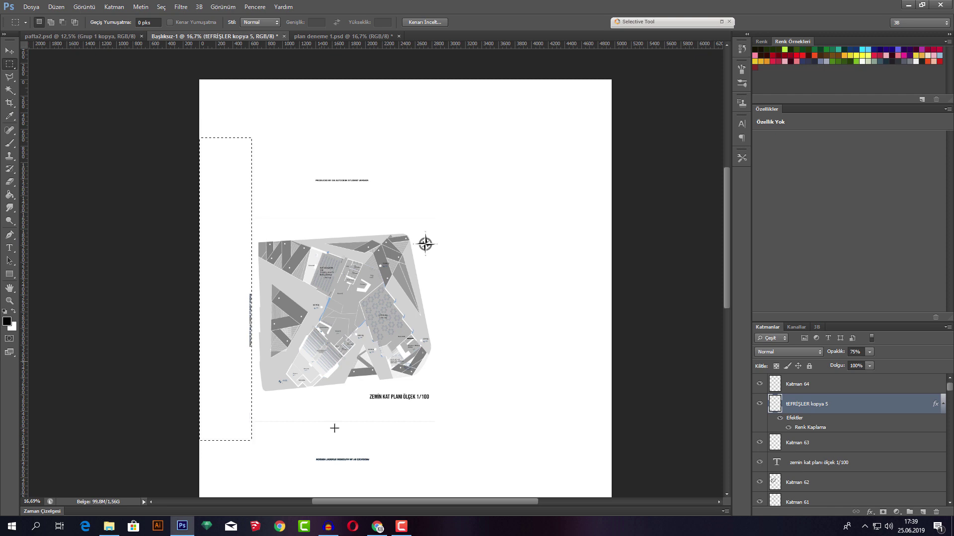
drag(491, 477, 223, 412)
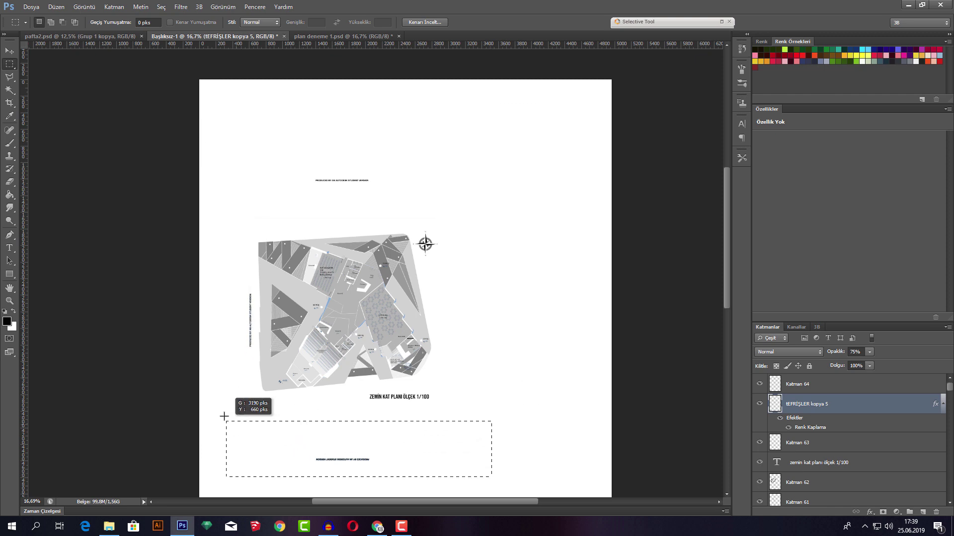
right_click(367, 171)
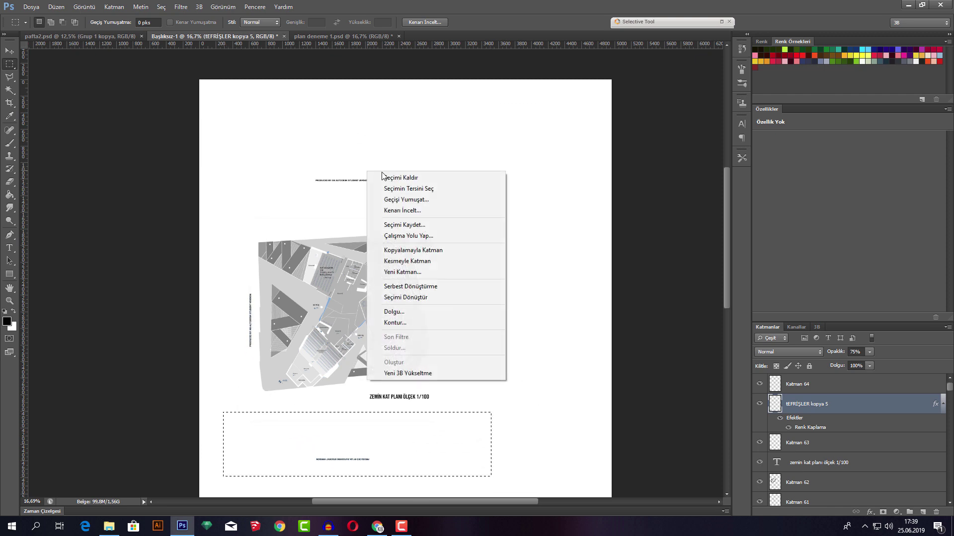
click(380, 175)
- Delete the small stamp text above the plan on Katman 64 and deselect
key(v)
click(366, 184)
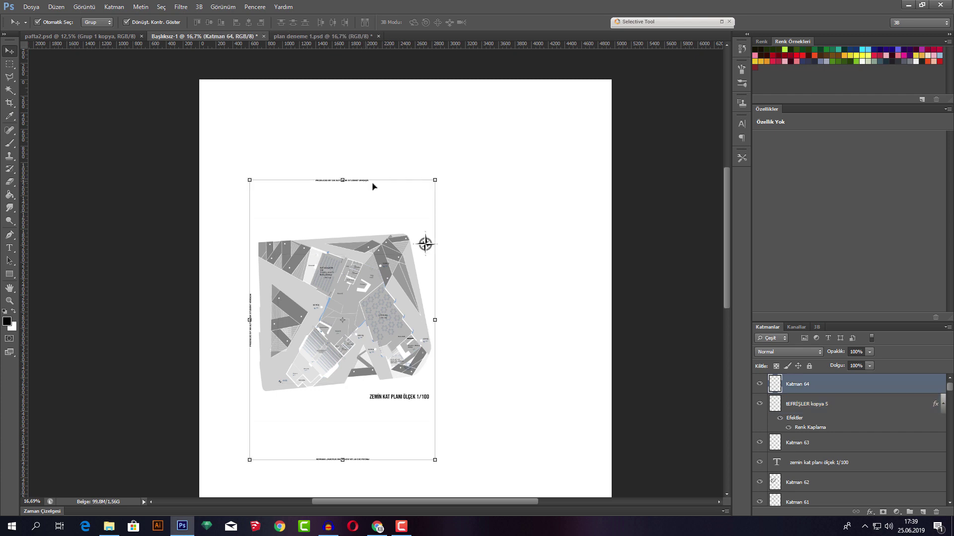
key(m)
drag(494, 224, 235, 118)
key(Delete)
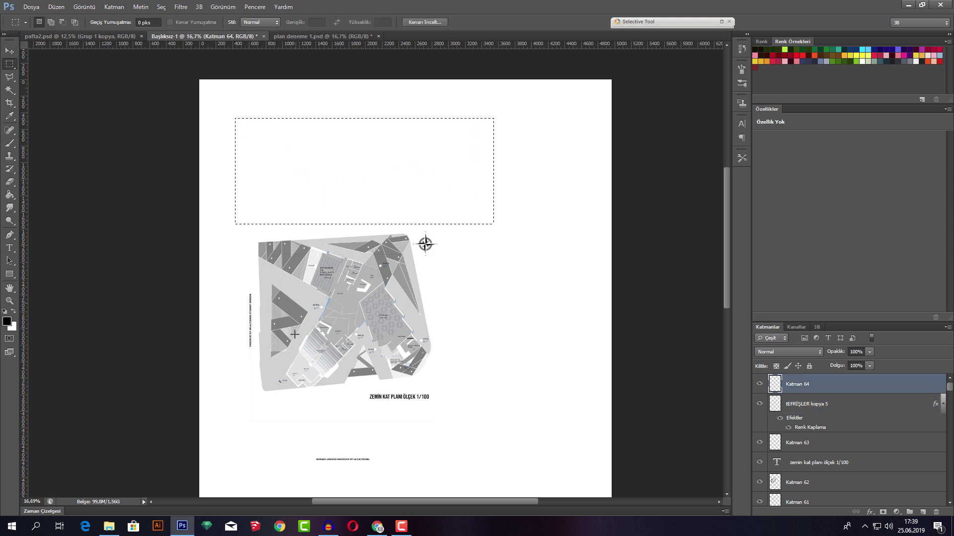
key(ctrl+alt+a)
key(ctrl+d)
- Review the poster document, then return to the untitled board
key(v)
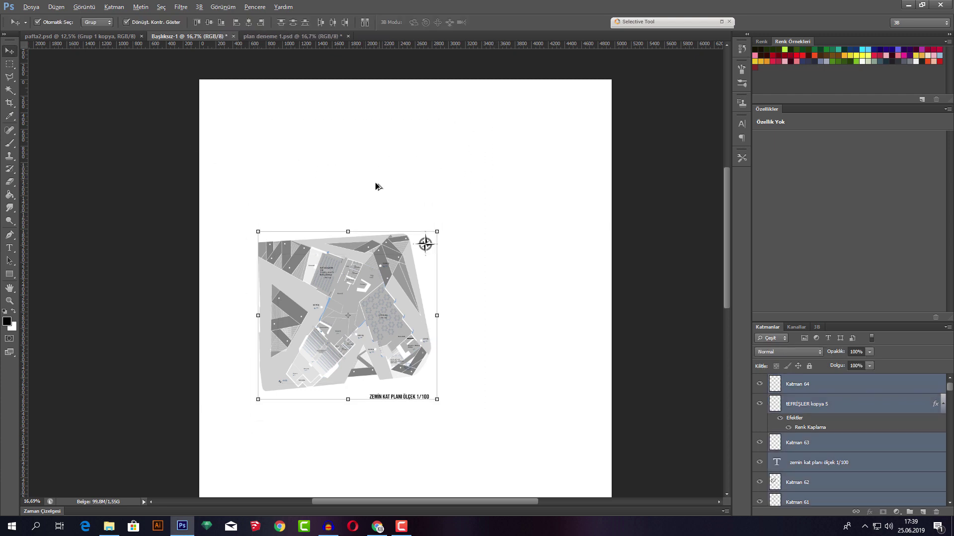
scroll(329, 279, up, 2)
scroll(337, 258, down, 1)
scroll(347, 234, down, 2)
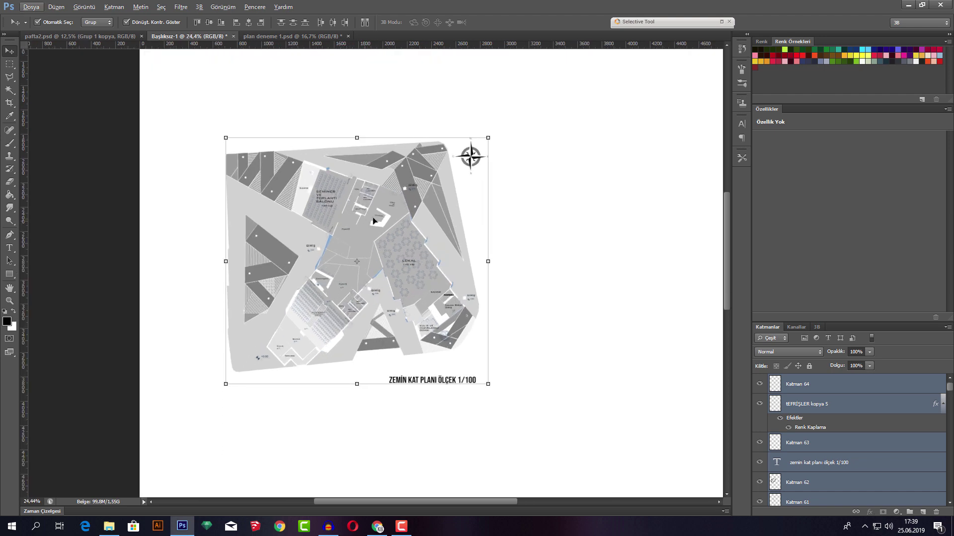
scroll(368, 214, left, 3)
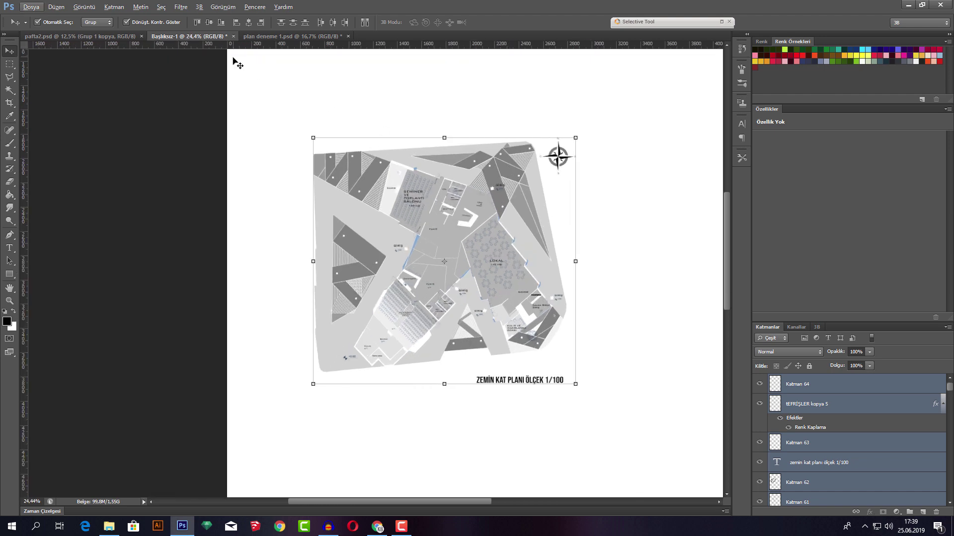
scroll(305, 120, down, 1)
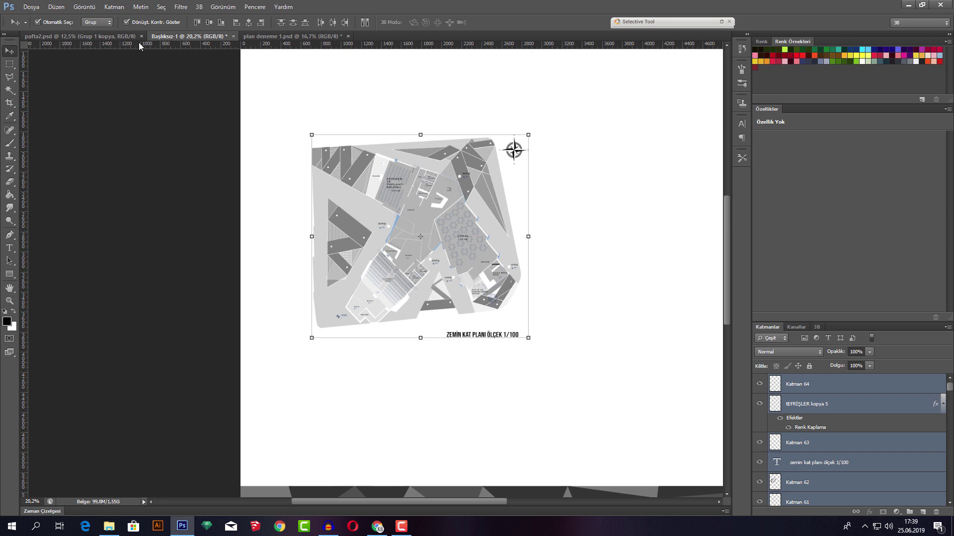
click(117, 37)
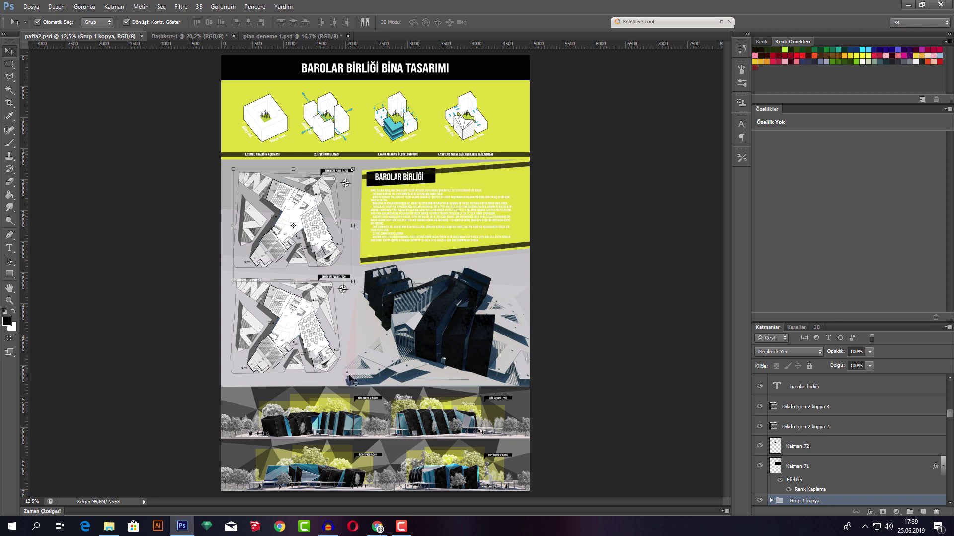
click(202, 34)
scroll(491, 216, down, 1)
scroll(489, 214, down, 1)
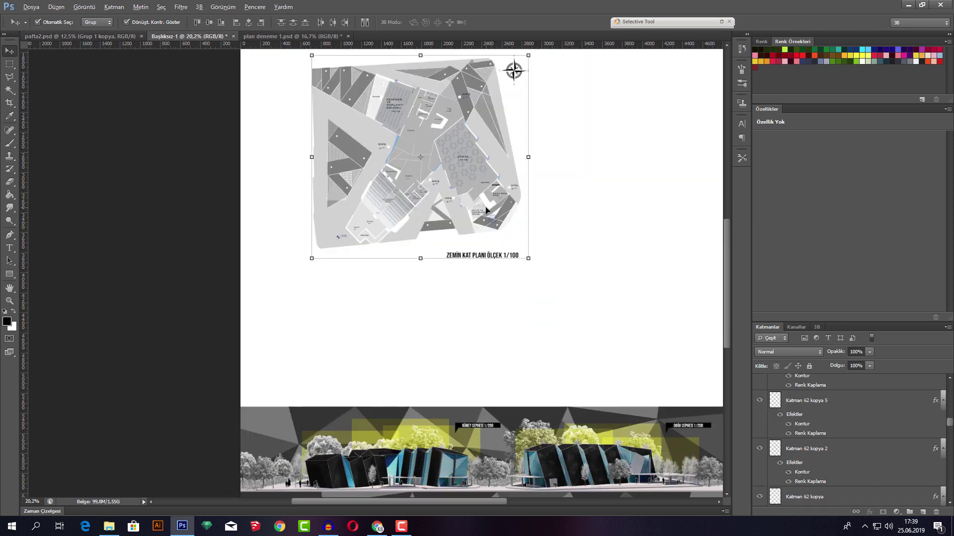
scroll(486, 211, down, 1)
- Group all the ground floor plan layers and move the group lower above the renders
drag(949, 422, 951, 388)
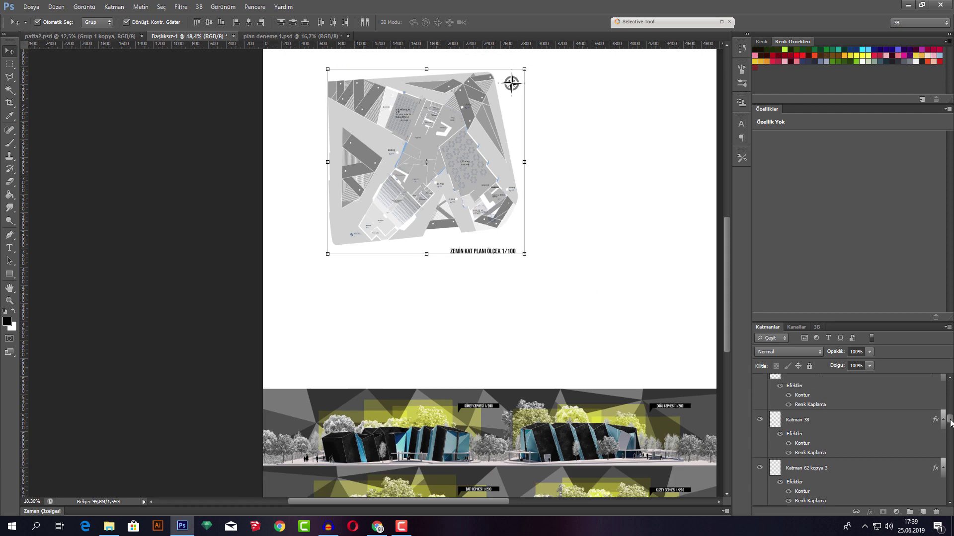
scroll(951, 391, down, 3)
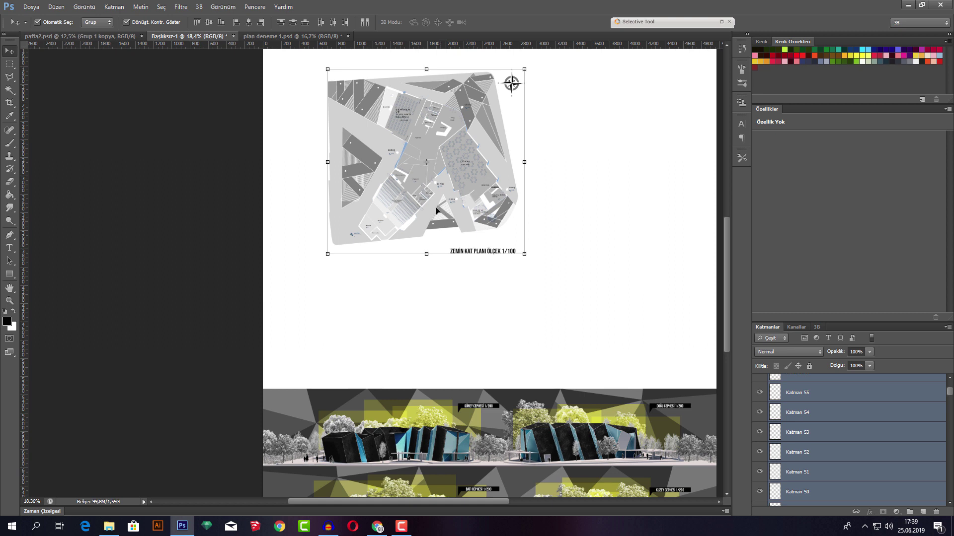
click(512, 251)
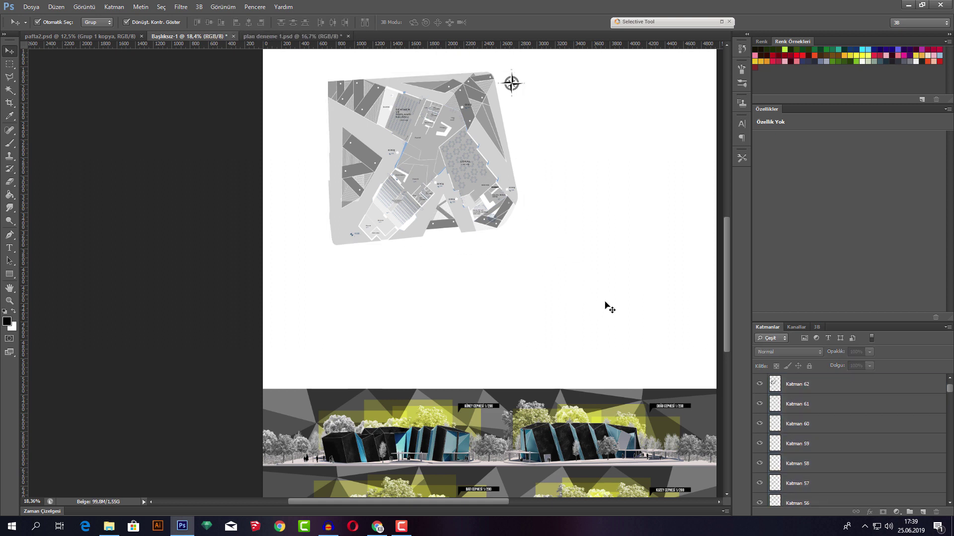
drag(606, 303, 308, 59)
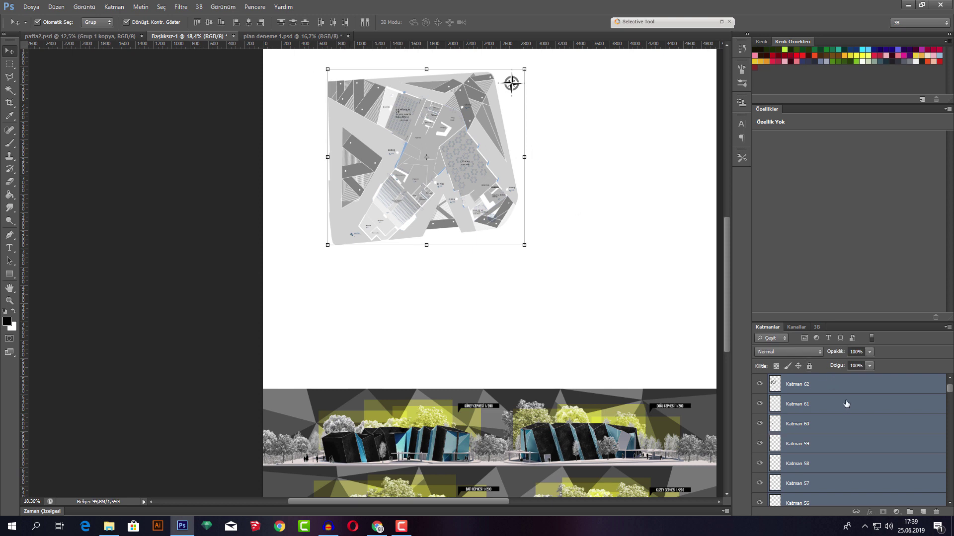
drag(789, 384, 909, 512)
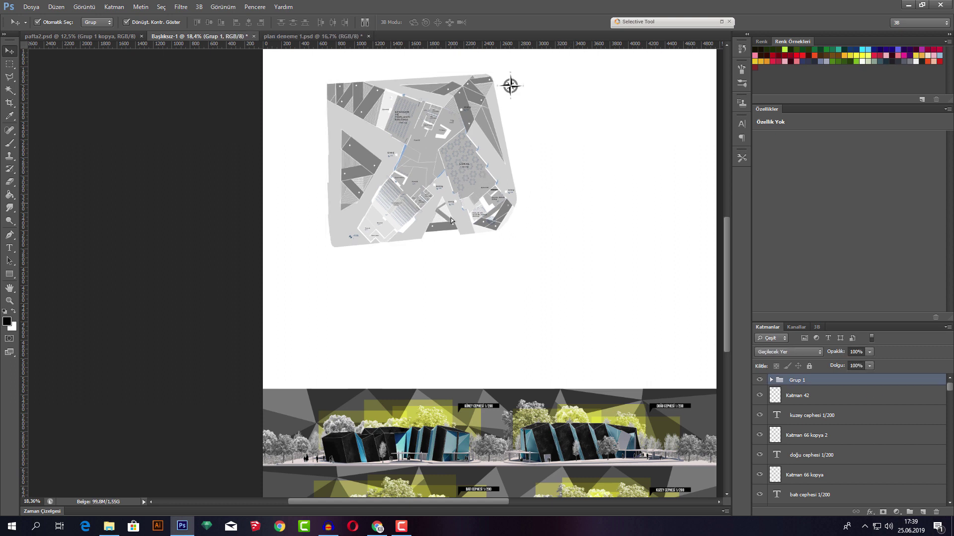
mouse_move(450, 166)
mouse_down()
mouse_move(439, 242)
mouse_move(429, 237)
mouse_up()
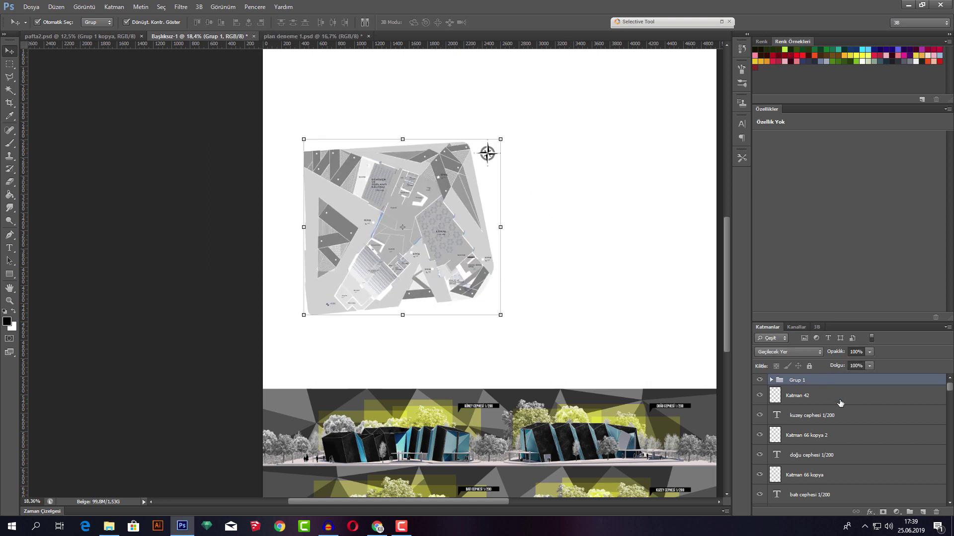
- Create a new empty layer named 'arka planı'
click(842, 396)
click(922, 512)
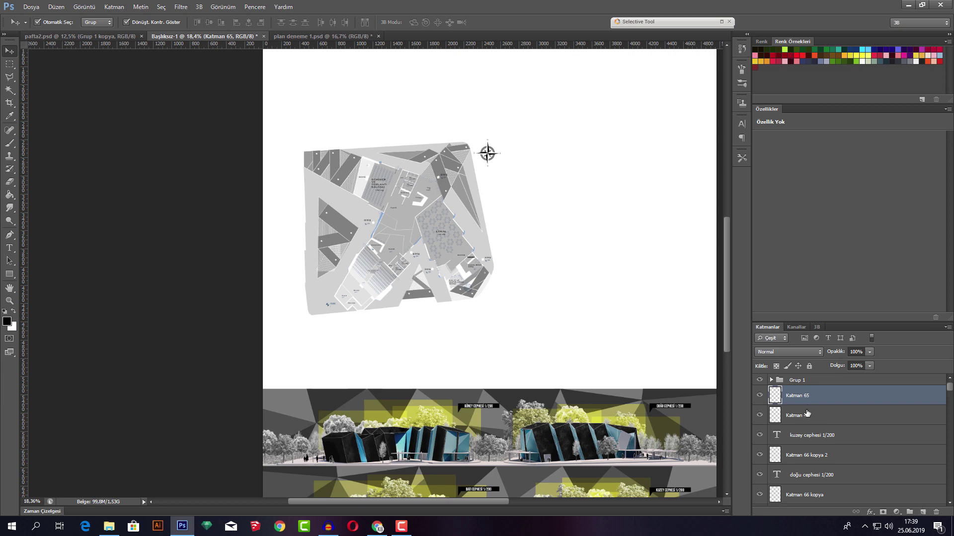
double_click(803, 396)
text(arka planı)
key(Return)
- Fill arka planı with grey sampled from the elevations and move it to the stack bottom
key(g)
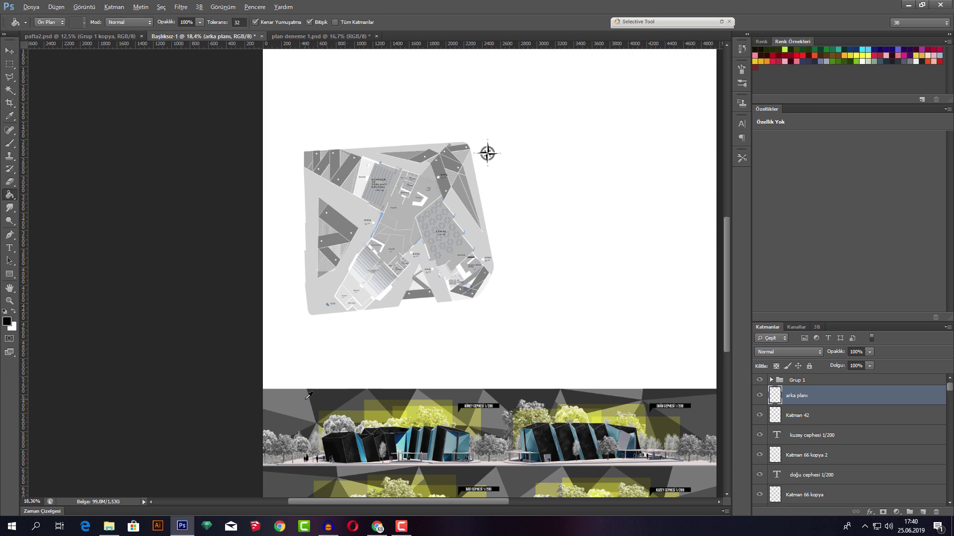
alt+click(306, 398)
click(379, 379)
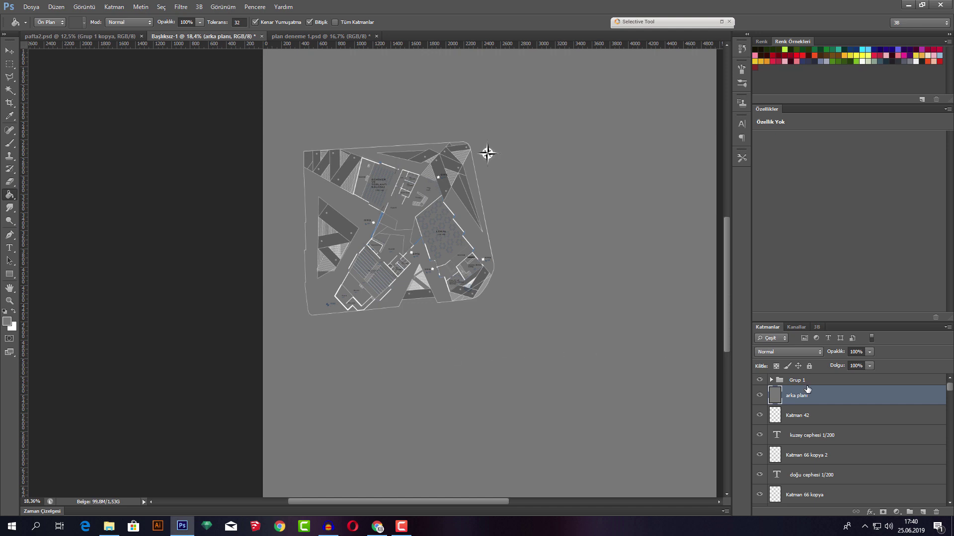
drag(806, 401, 803, 535)
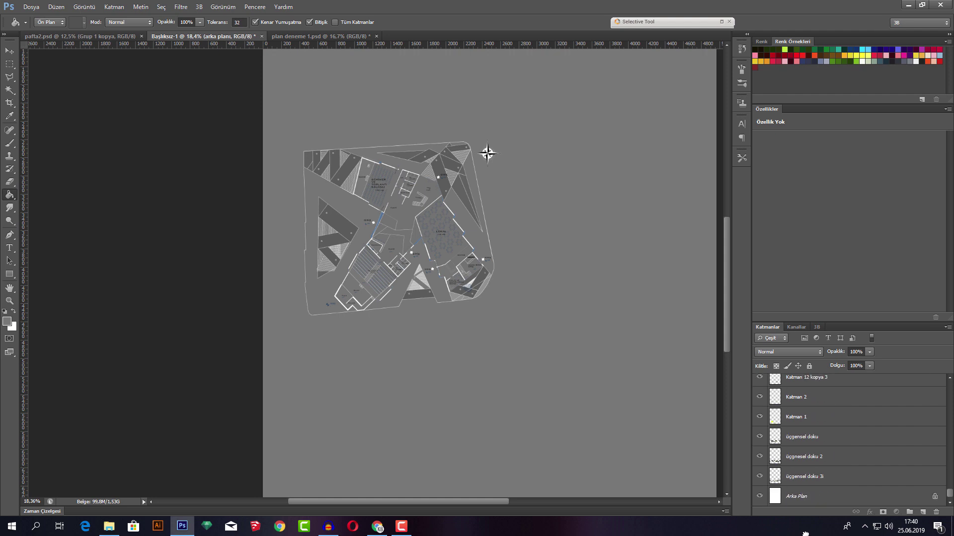
mouse_move(803, 535)
mouse_down()
mouse_move(808, 494)
mouse_move(800, 485)
mouse_up()
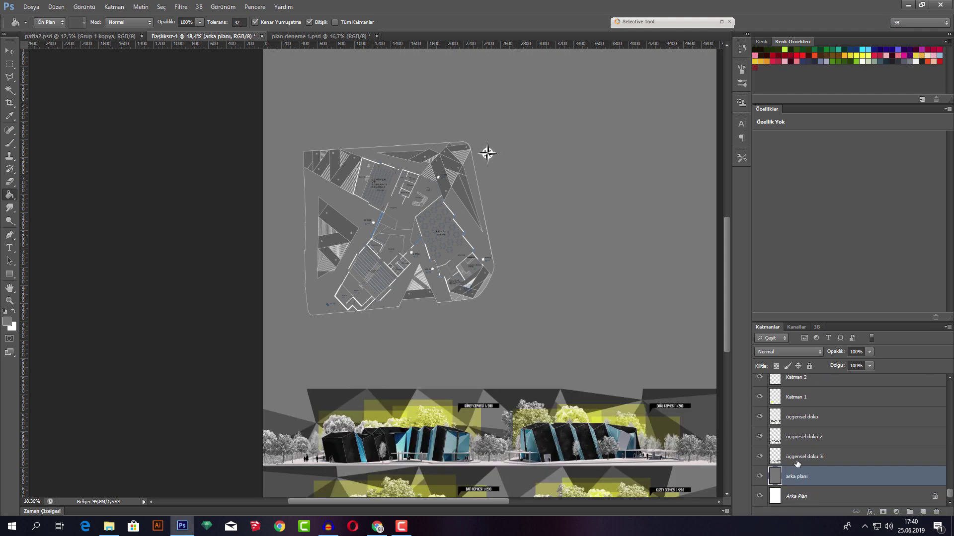
key(v)
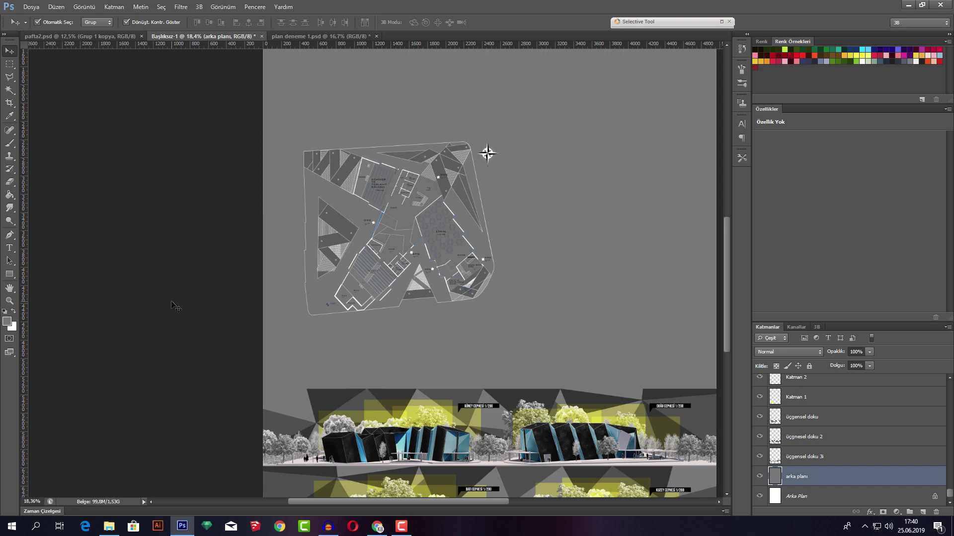
click(173, 305)
alt+scroll(497, 293, down, 1)
alt+scroll(511, 291, down, 1)
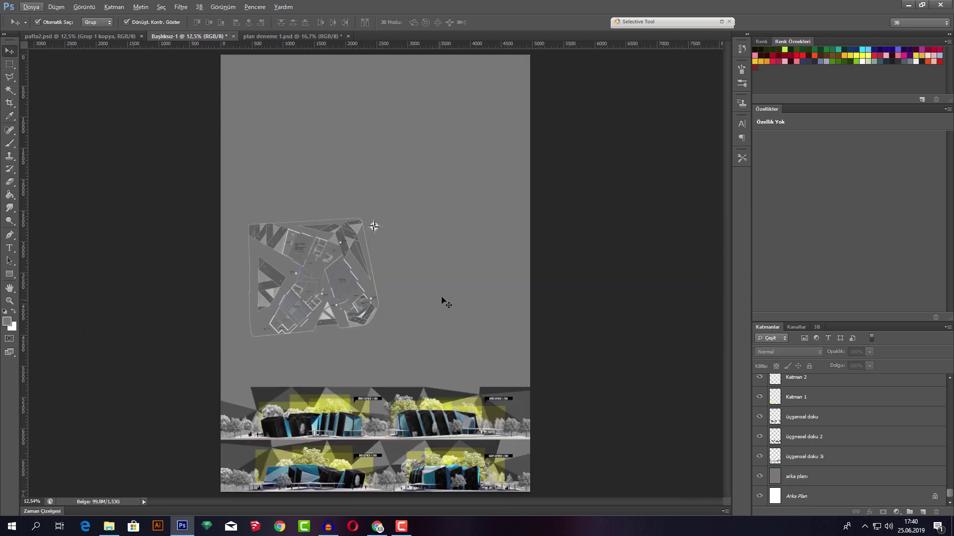
alt+scroll(371, 306, up, 1)
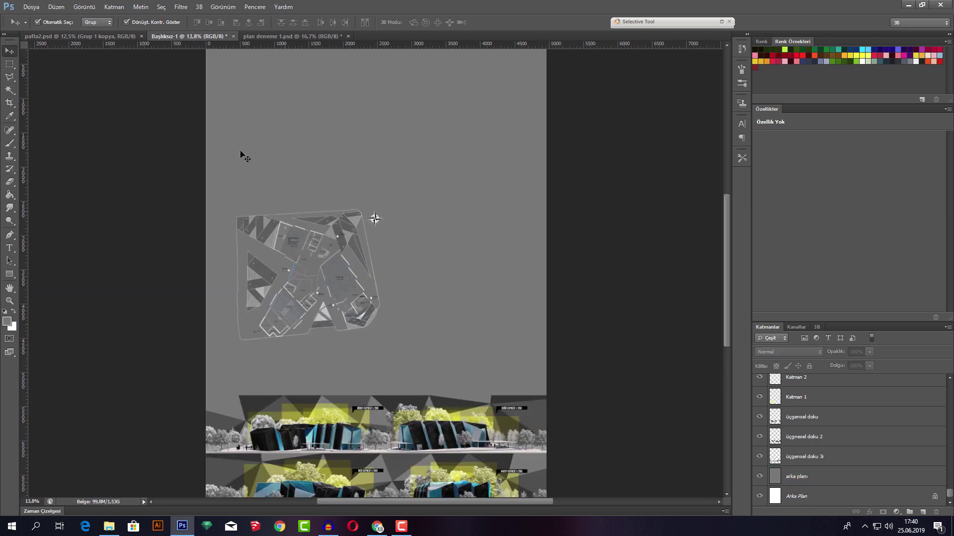
click(103, 35)
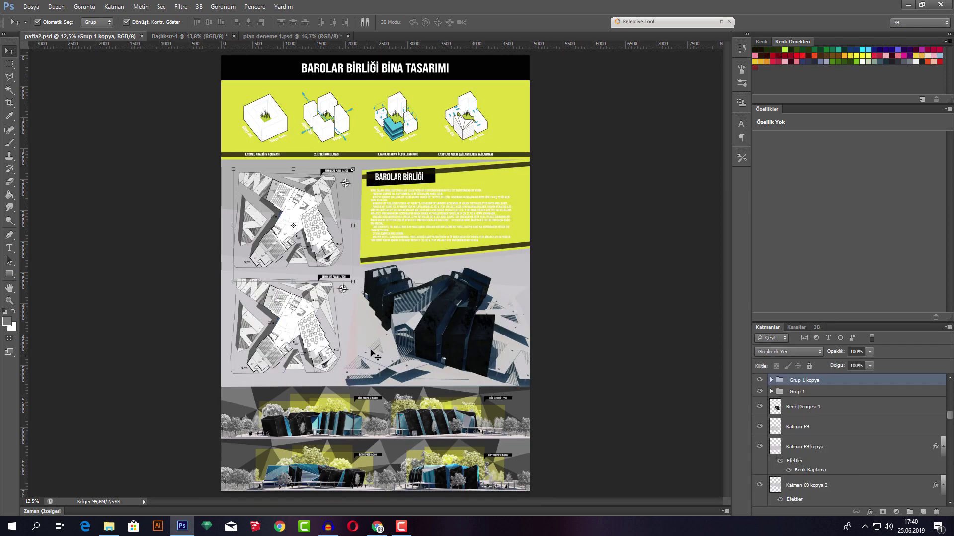
click(189, 36)
click(436, 219)
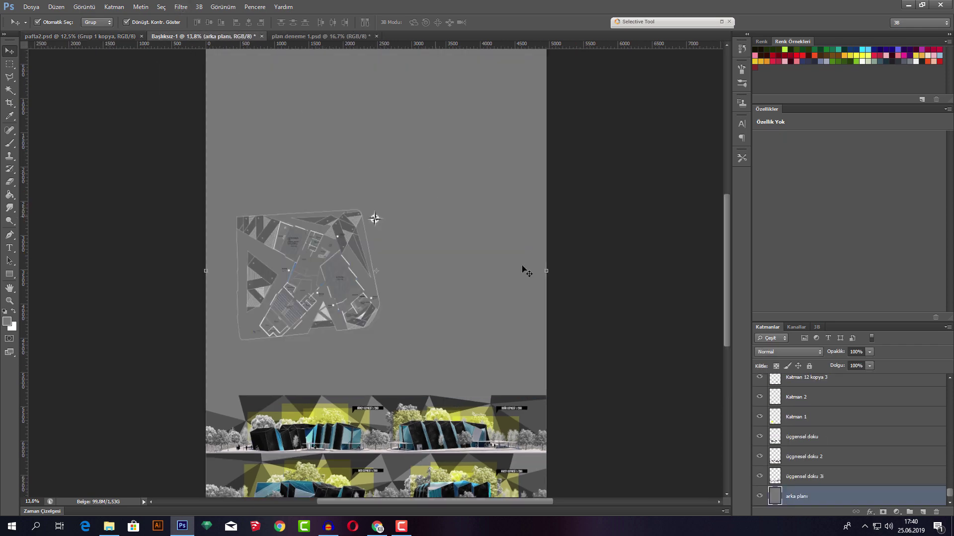
- Add a Color Overlay to arka planı, settling on mid-grey #828282
double_click(777, 495)
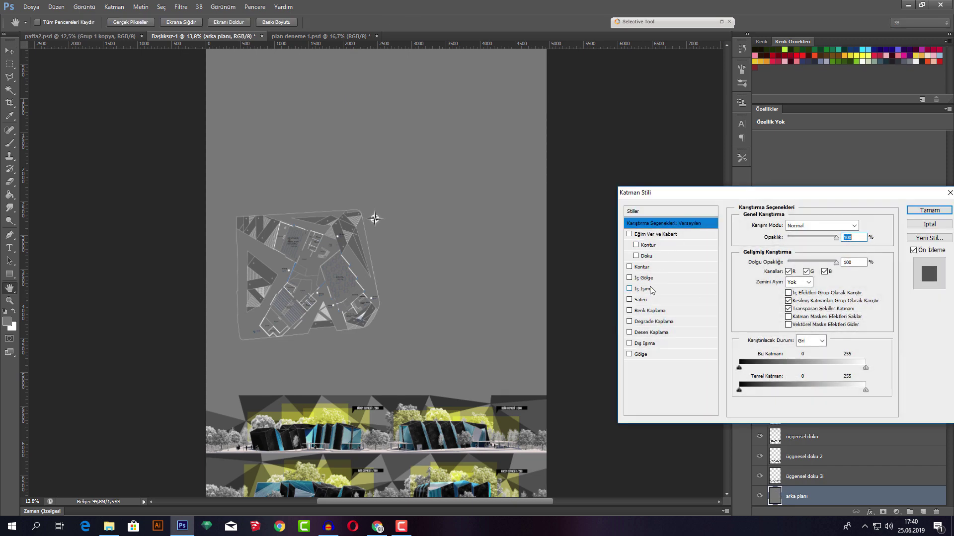
click(630, 311)
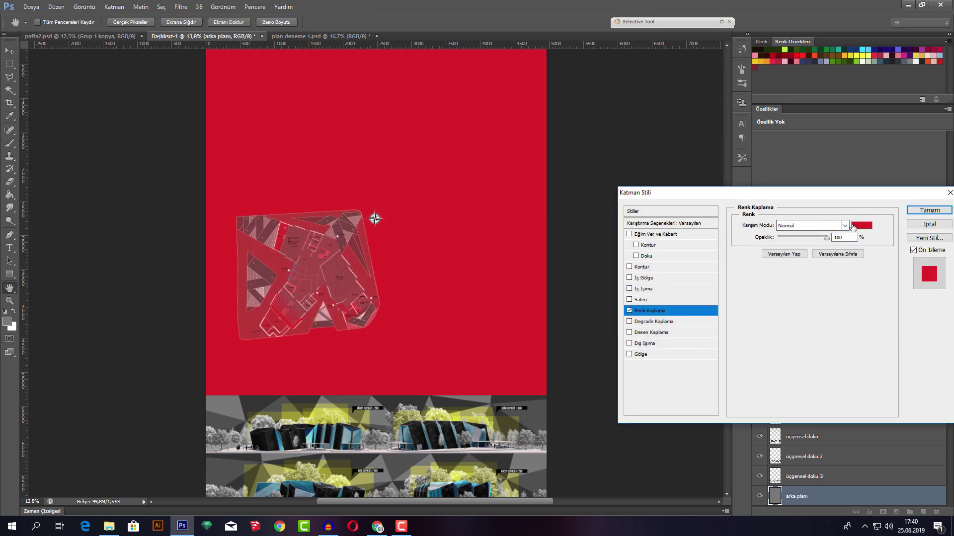
click(503, 396)
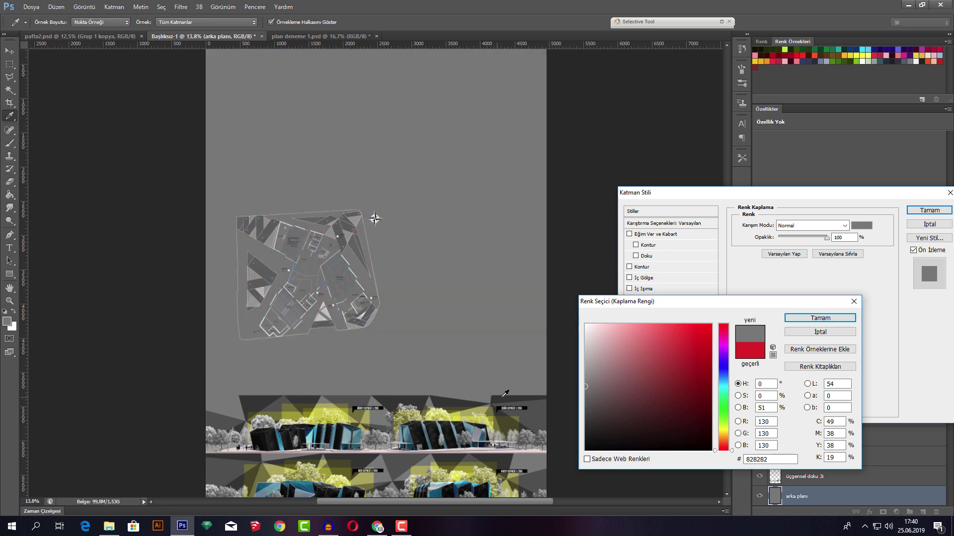
drag(592, 382, 583, 371)
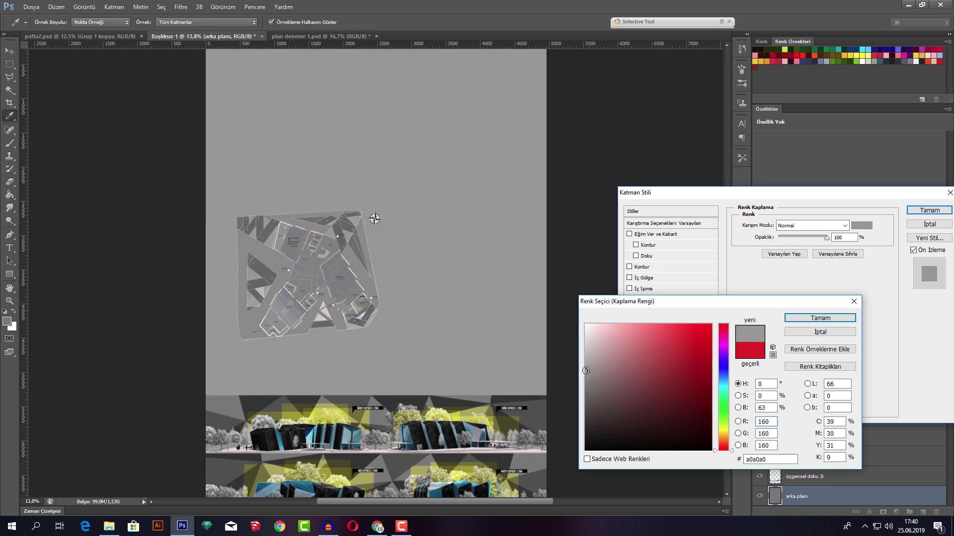
mouse_move(585, 371)
mouse_down()
mouse_move(583, 359)
mouse_move(585, 369)
mouse_up()
drag(486, 398, 534, 407)
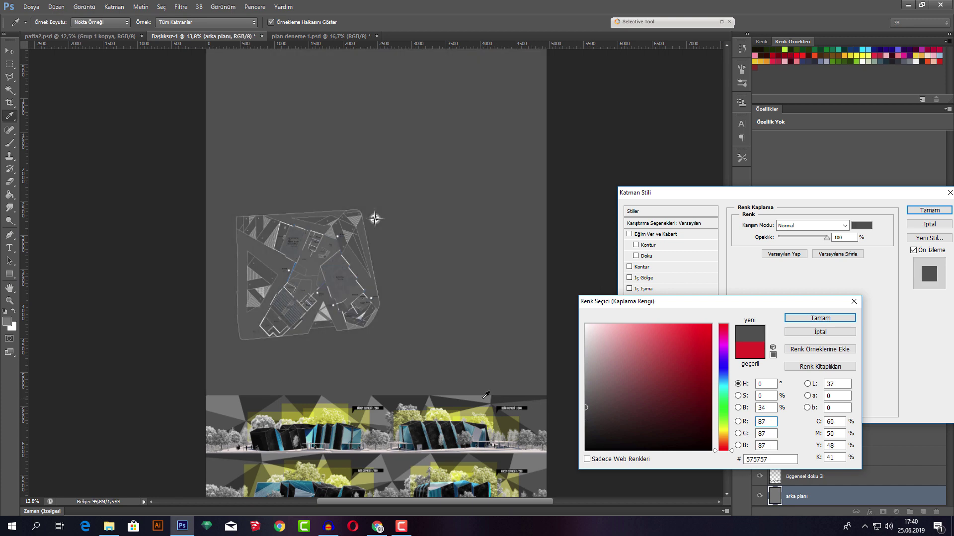
click(453, 391)
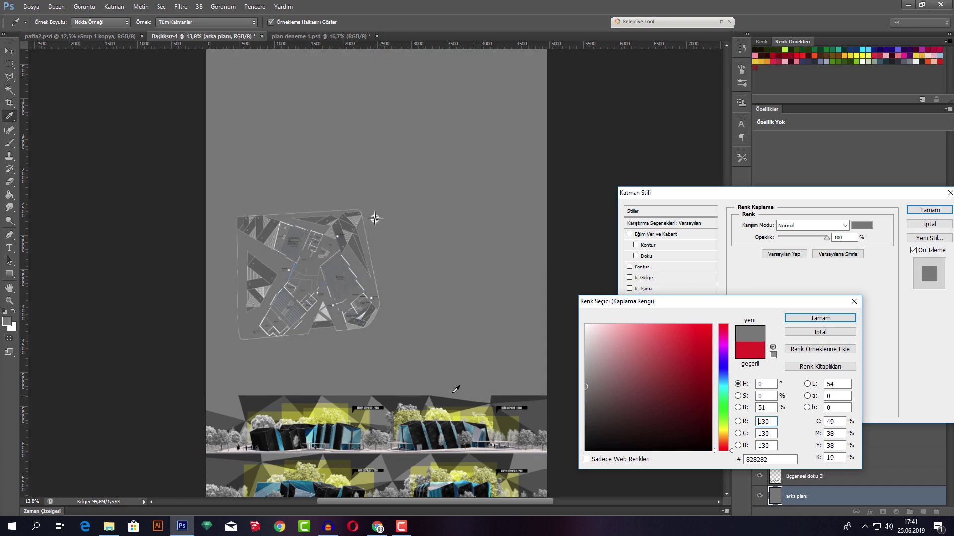
click(813, 318)
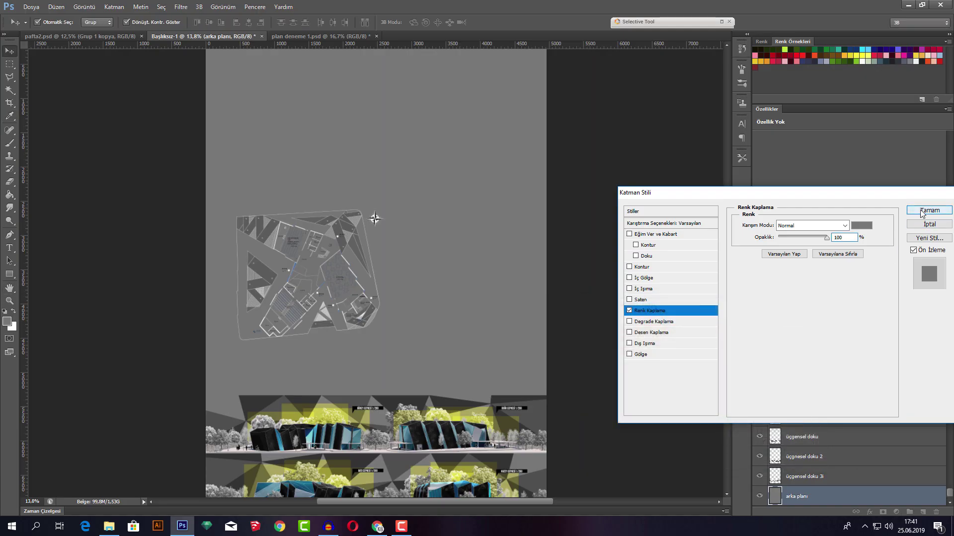
click(921, 212)
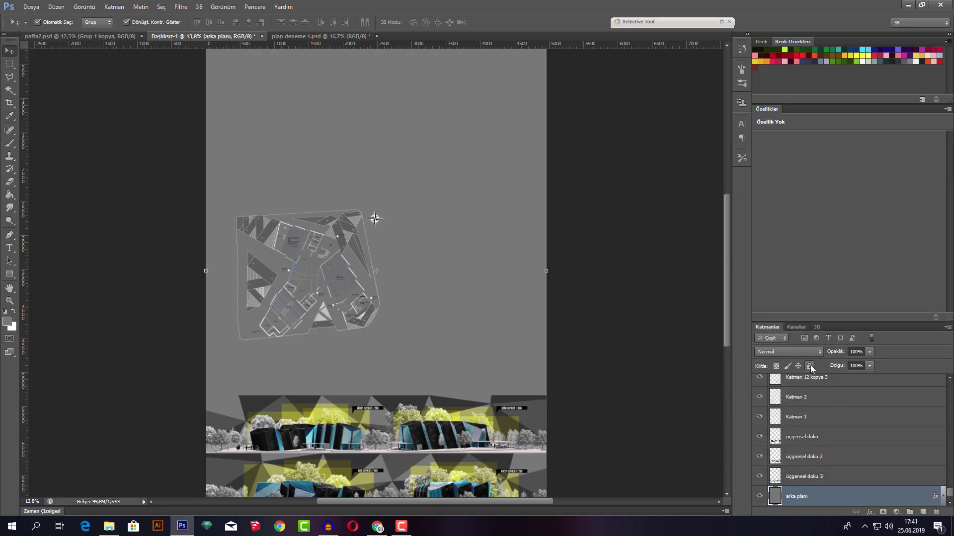
- Deselect the backdrop layer and select the floor plan group
click(594, 359)
scroll(227, 321, up, 1)
scroll(228, 321, up, 2)
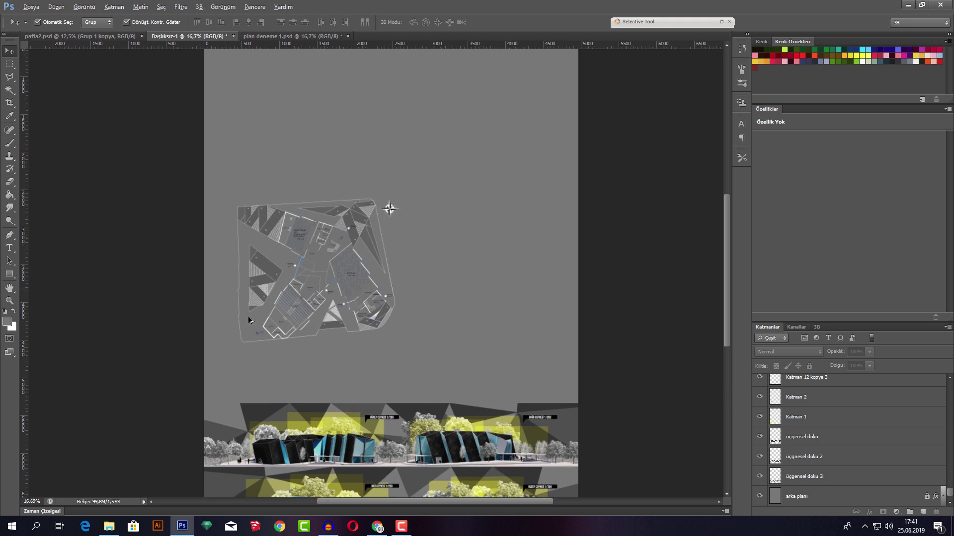
click(425, 275)
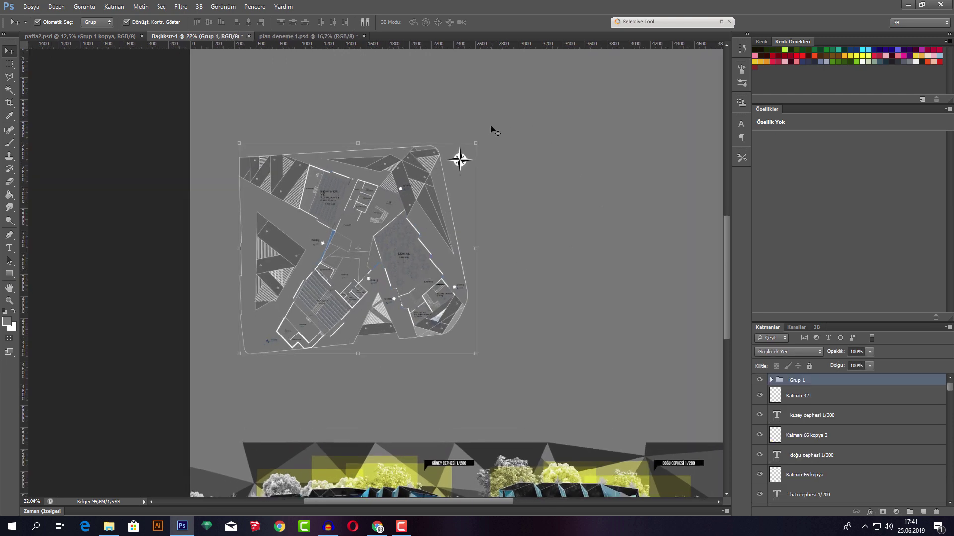
- Rotate the ground floor plan group about 5° clockwise and commit the transform
click(482, 139)
drag(486, 139, 495, 150)
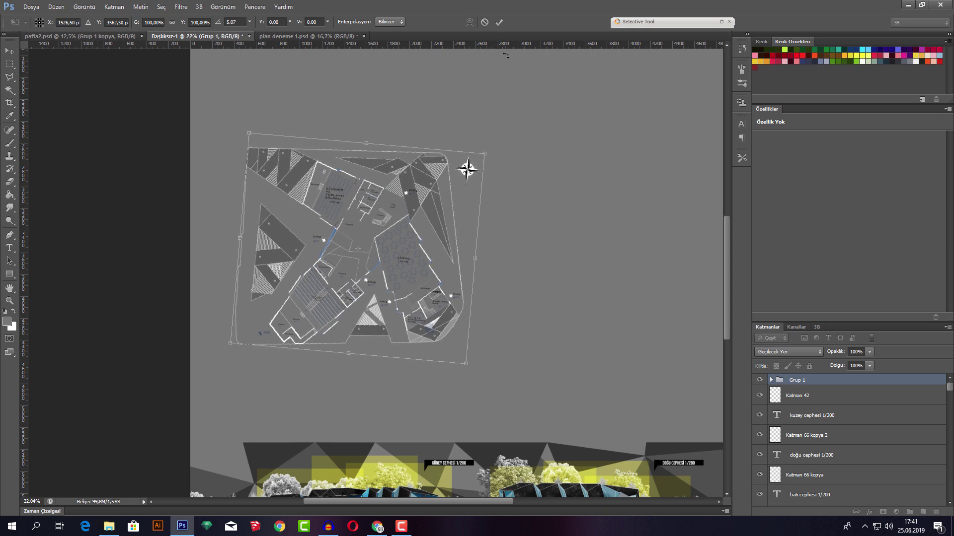
key(Return)
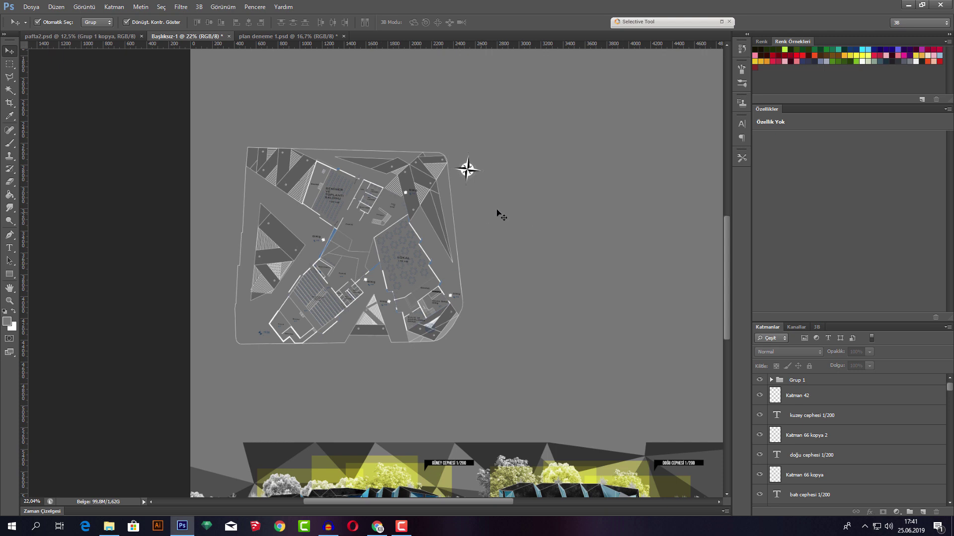
- Nudge the plan group slightly right and down, then select its Katman 64 layer
click(438, 254)
drag(428, 266, 448, 294)
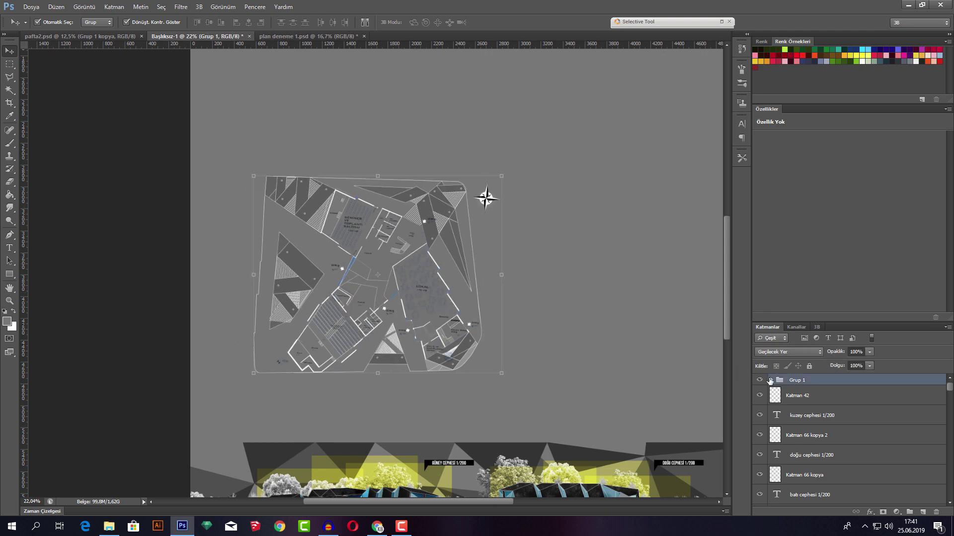
click(771, 381)
click(765, 397)
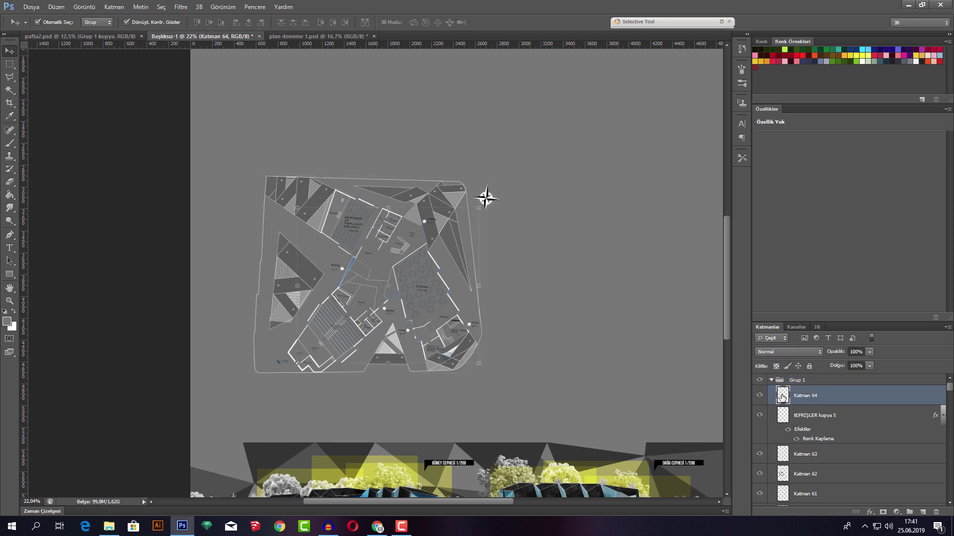
- Give the Katman 64 text layer a white (ffffff) Color Overlay
double_click(781, 397)
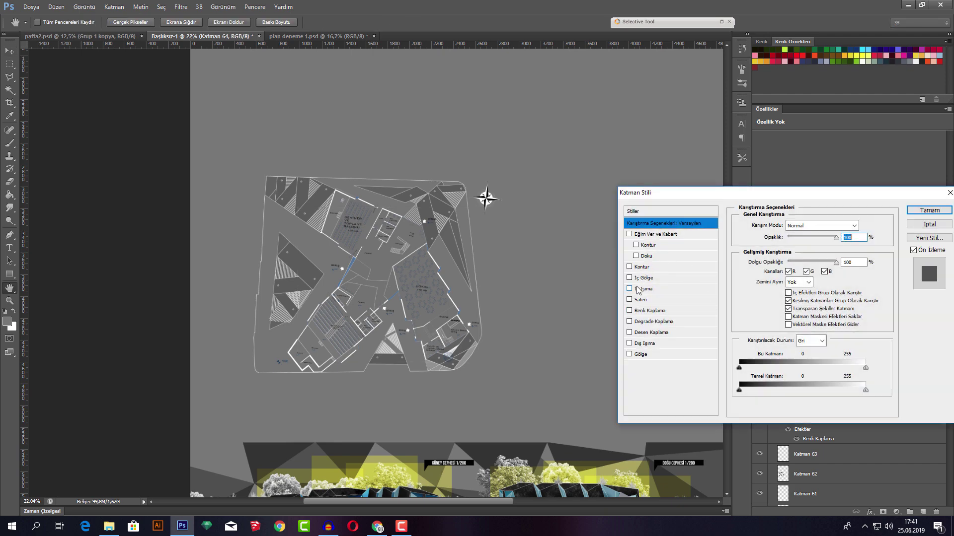
click(630, 311)
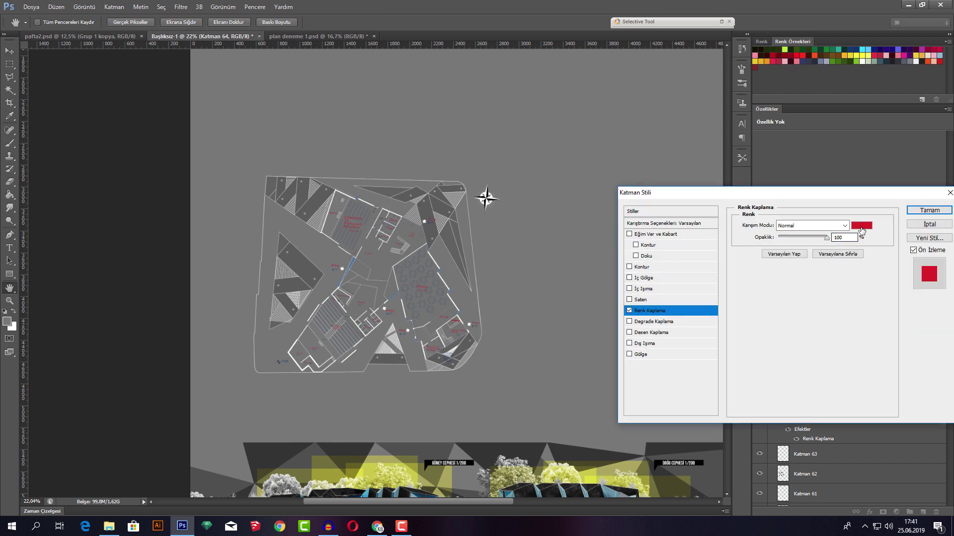
click(862, 226)
drag(611, 338, 585, 324)
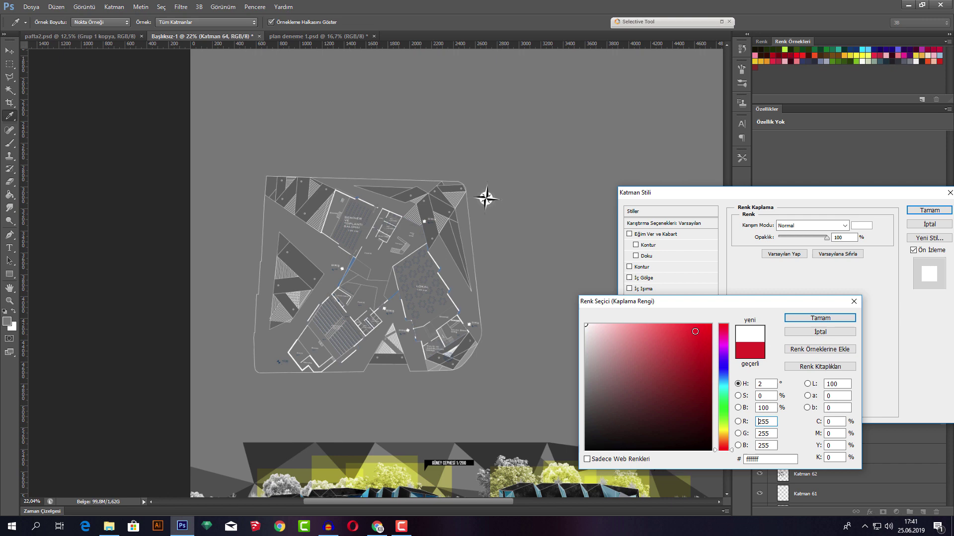
click(801, 319)
click(929, 210)
- Give the tEFRİŞLER kopya 5 furniture layer a white Color Overlay
click(765, 435)
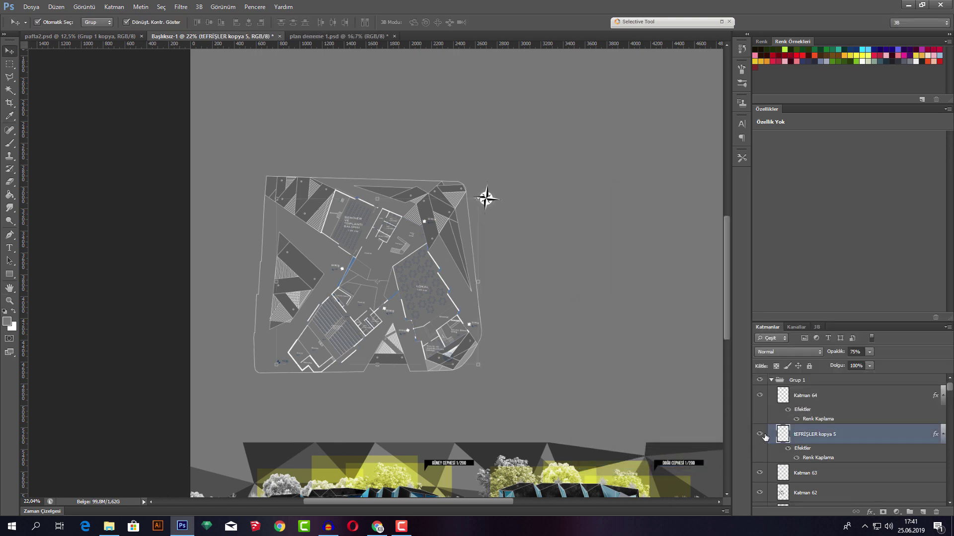
double_click(779, 438)
click(640, 312)
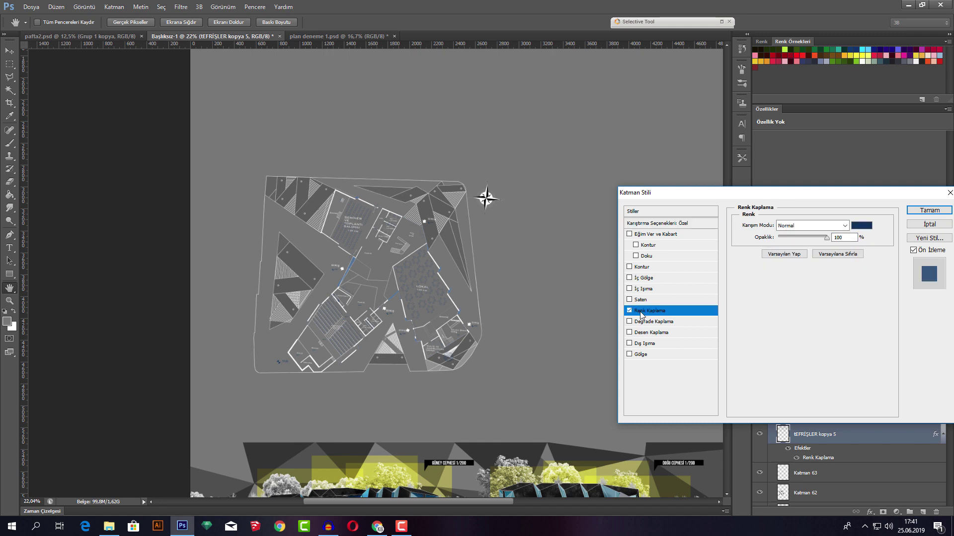
click(857, 226)
click(587, 325)
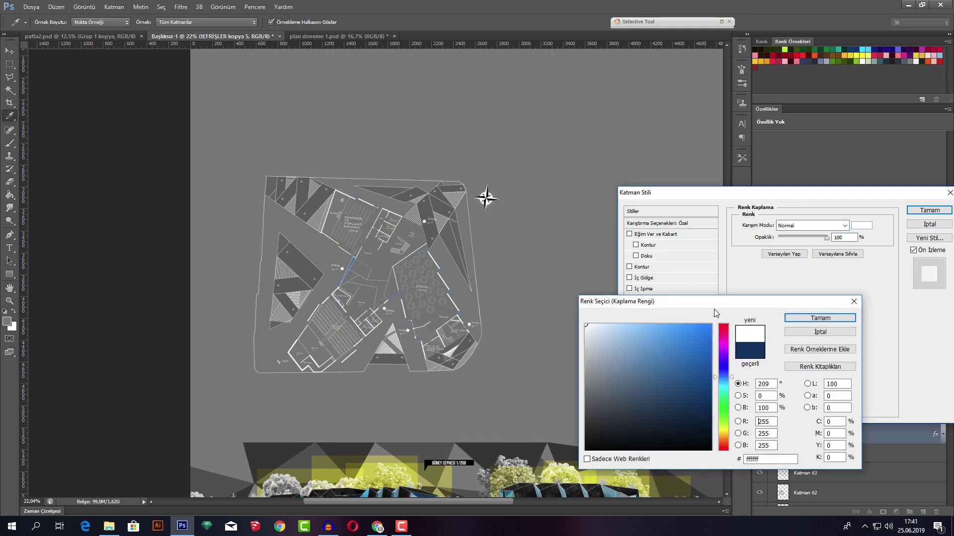
click(820, 318)
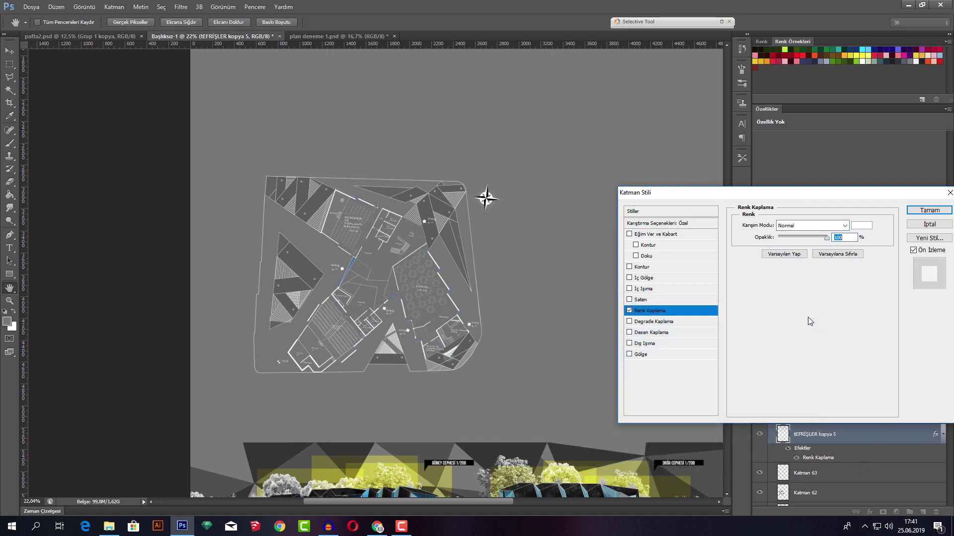
click(928, 211)
scroll(497, 298, up, 1)
- Inspect the Katman 63, Alan içi, Alçak seviye and Duvar layers by toggling their visibility
scroll(454, 351, up, 1)
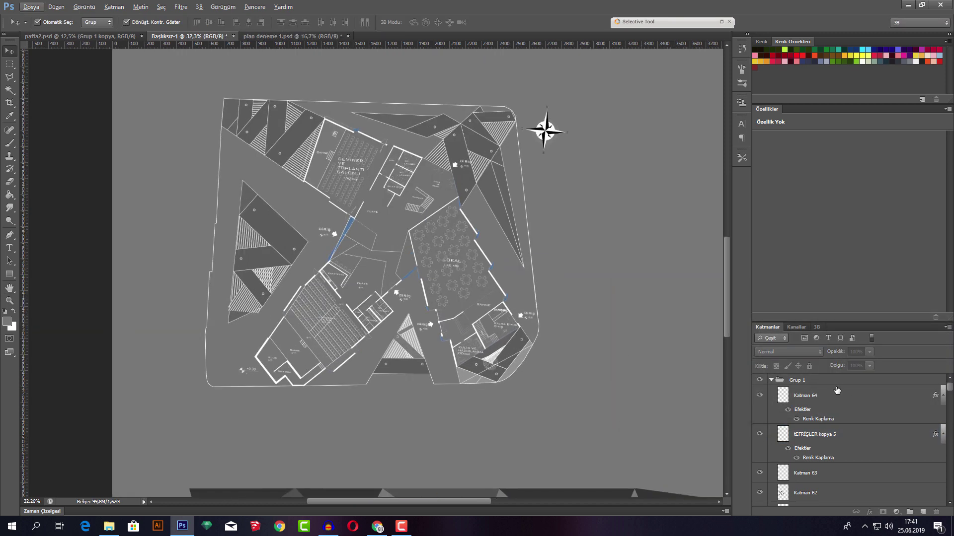
click(804, 471)
scroll(807, 455, down, 3)
scroll(808, 451, down, 3)
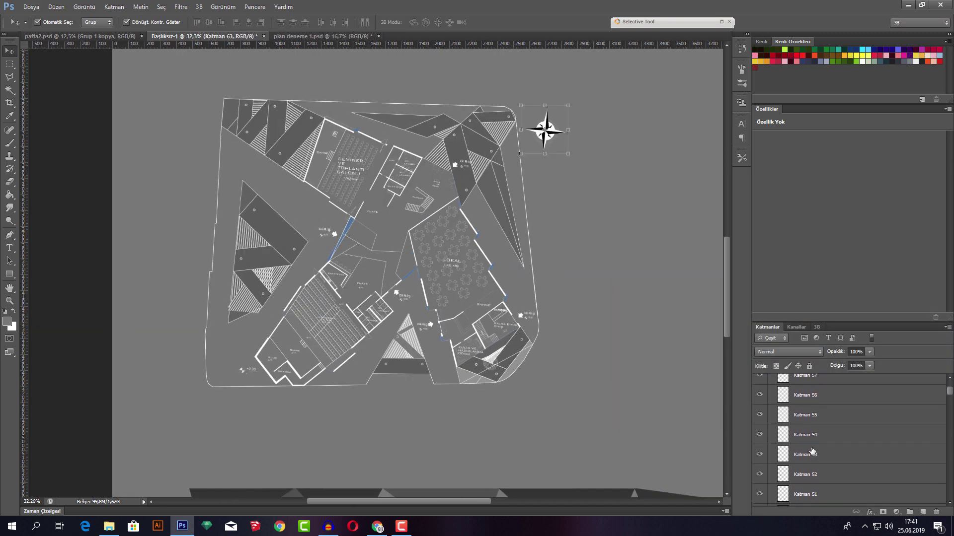
scroll(810, 447, down, 3)
scroll(809, 447, down, 3)
scroll(805, 445, down, 2)
click(801, 441)
click(760, 441)
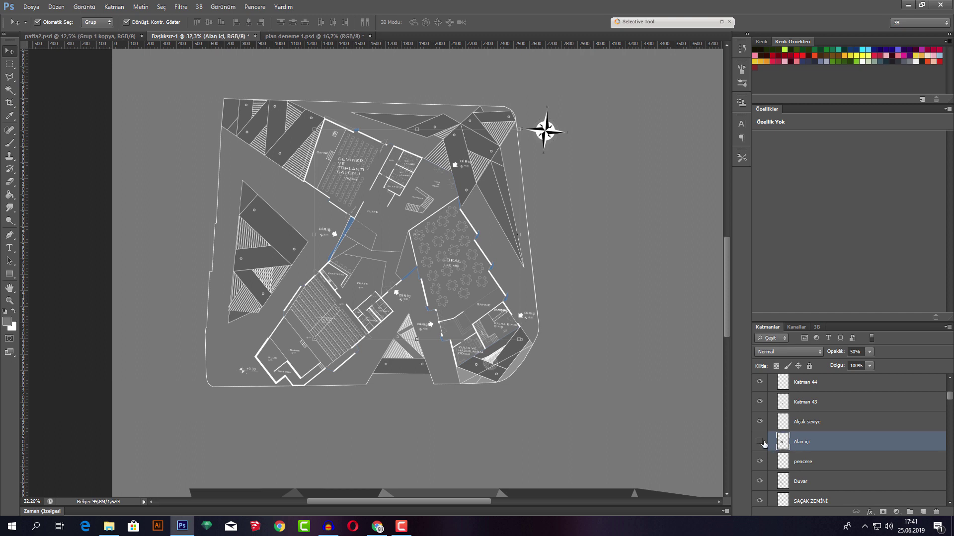
click(761, 442)
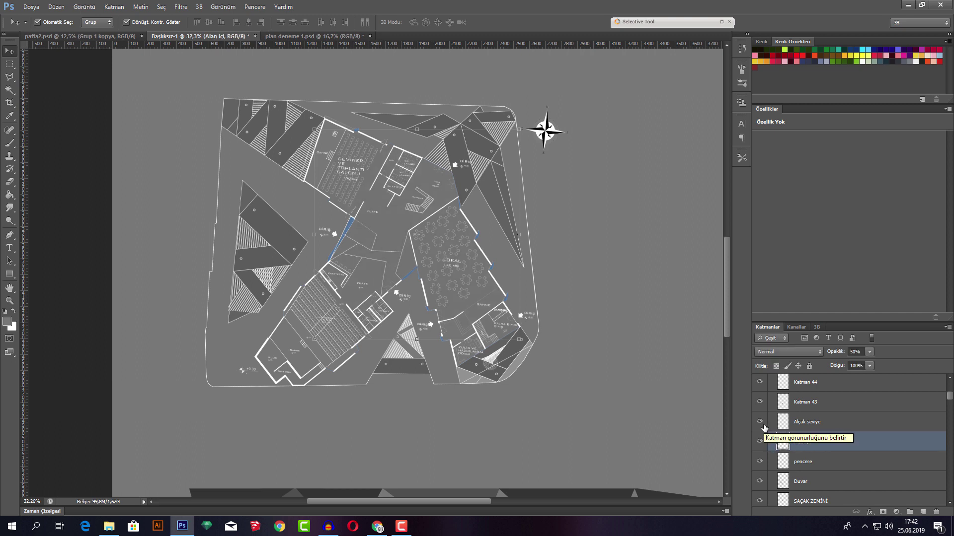
click(761, 423)
click(814, 423)
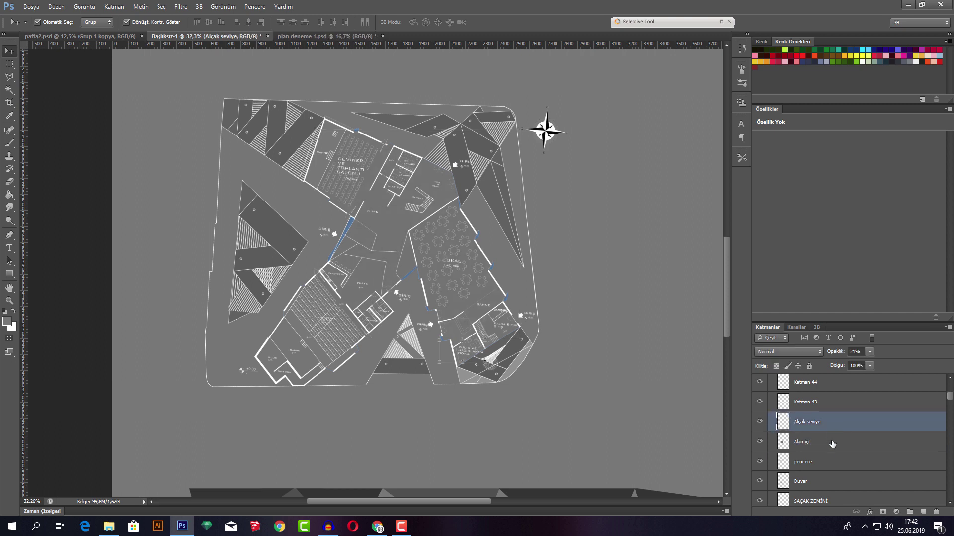
scroll(828, 449, down, 1)
click(823, 468)
click(760, 470)
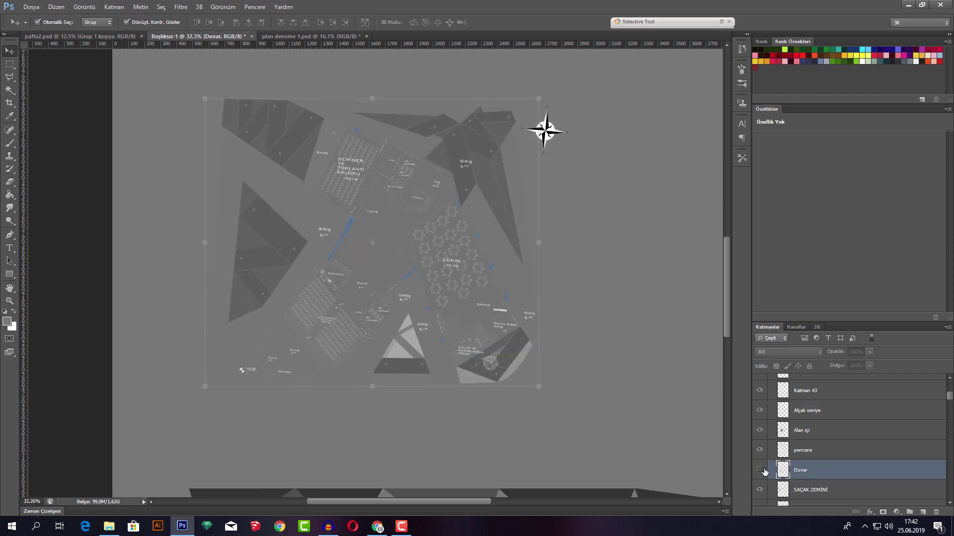
- Give the Duvar walls layer a black (000000) Color Overlay, then bring up pafta2.psd
double_click(787, 471)
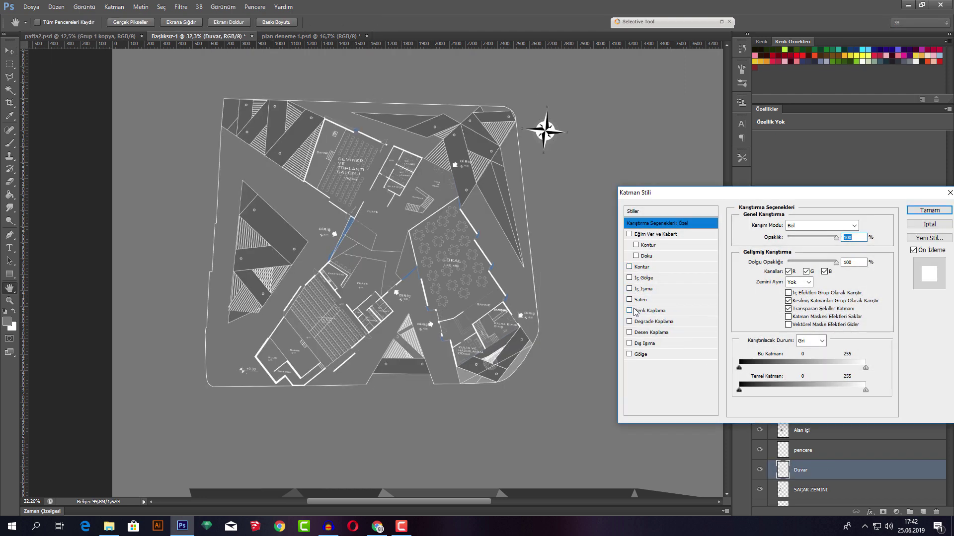
click(634, 311)
click(862, 226)
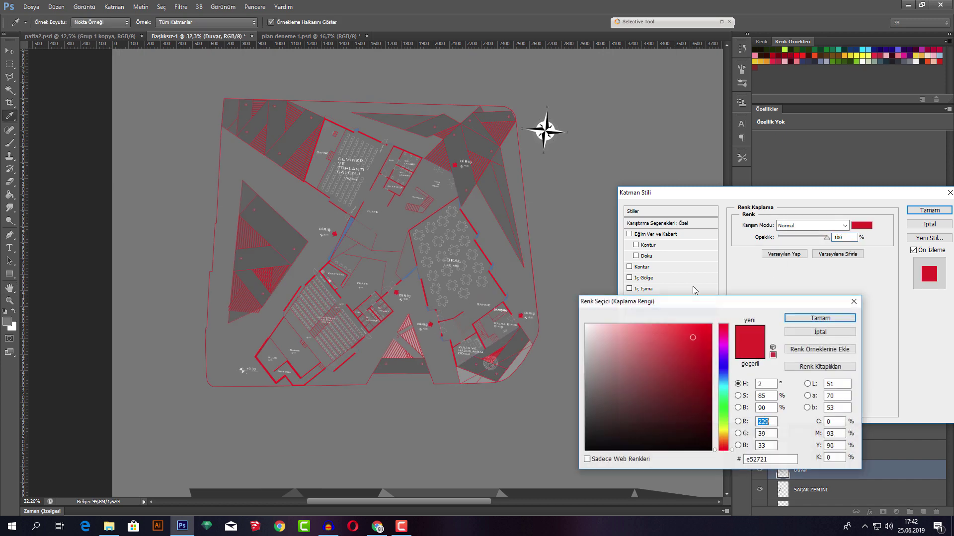
click(586, 450)
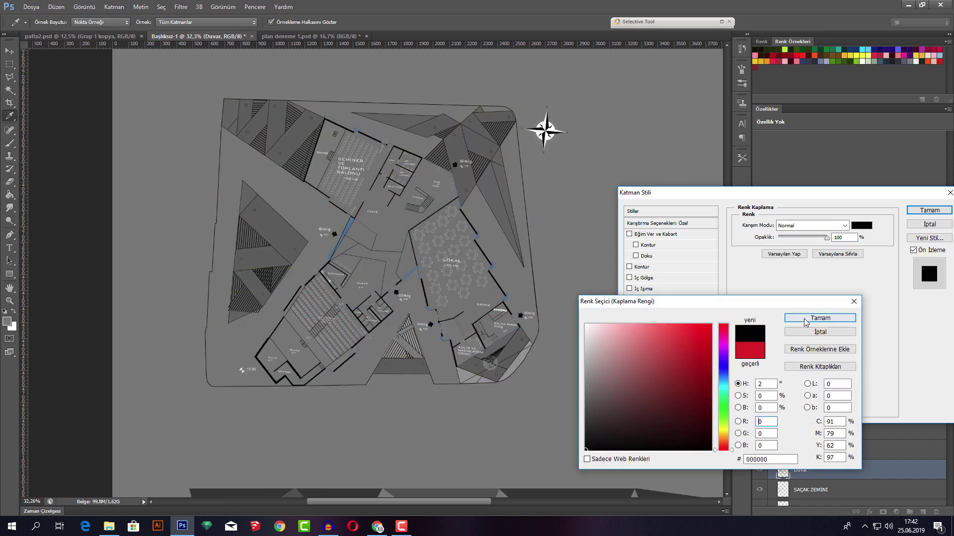
click(819, 318)
click(926, 211)
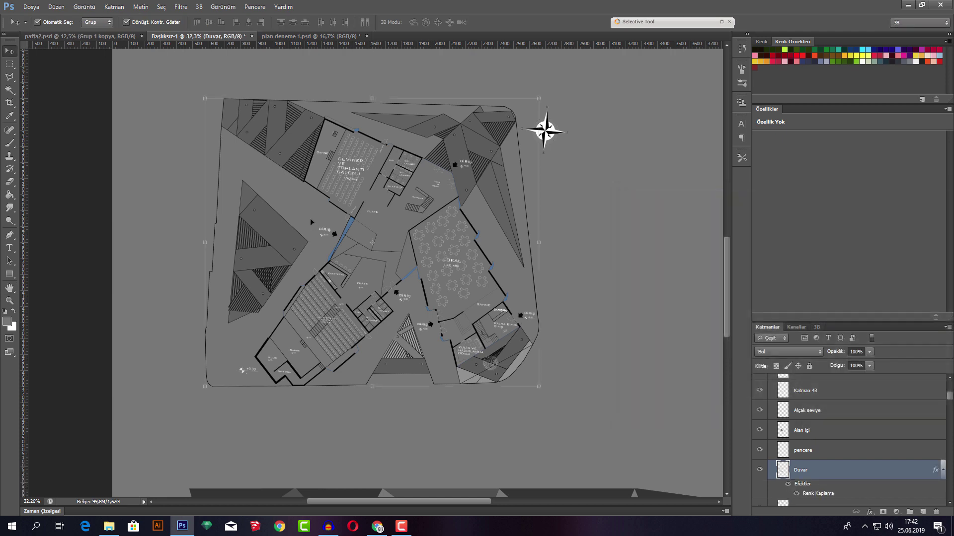
double_click(782, 476)
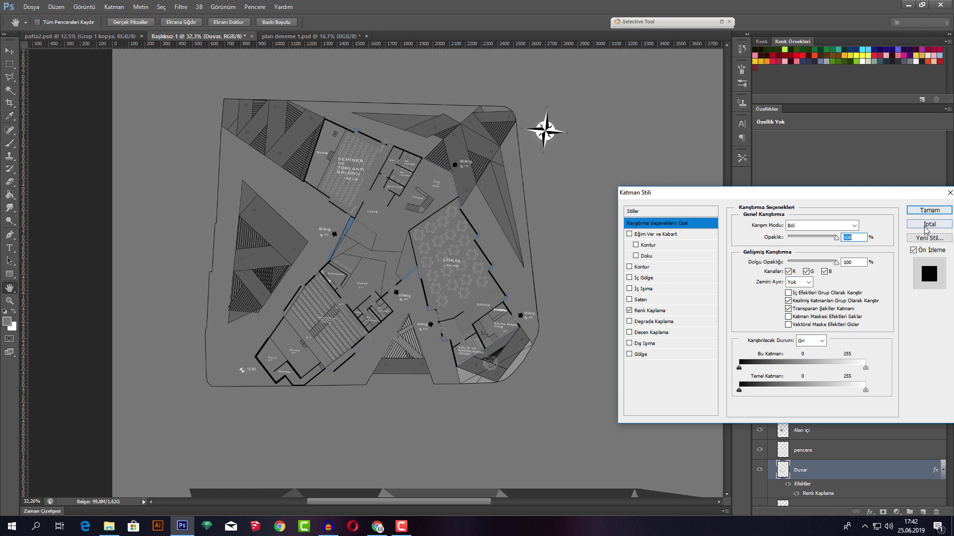
click(929, 210)
click(79, 36)
- Back in the floor plan document, rename the Katman 64 layer to 'Yazı'
scroll(251, 332, up, 1)
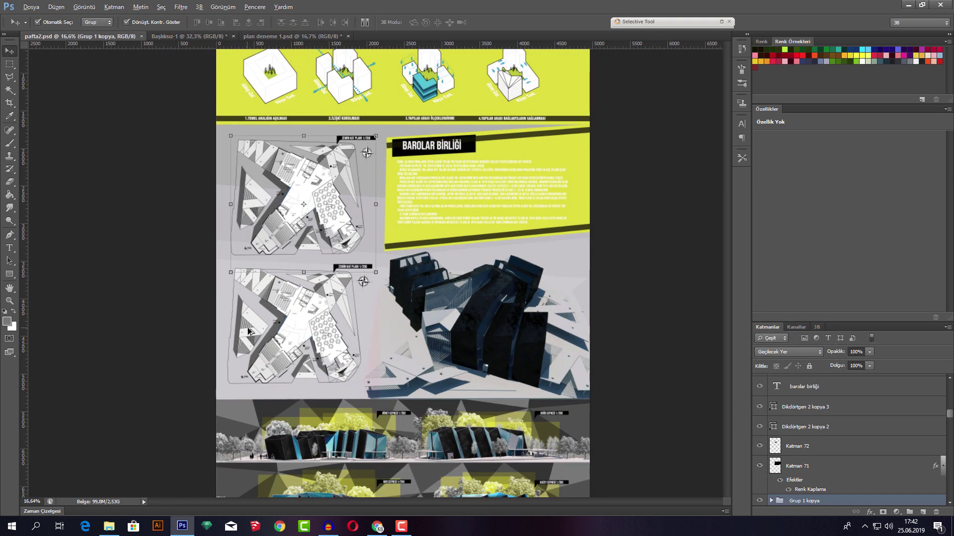
scroll(252, 331, up, 1)
scroll(253, 332, up, 1)
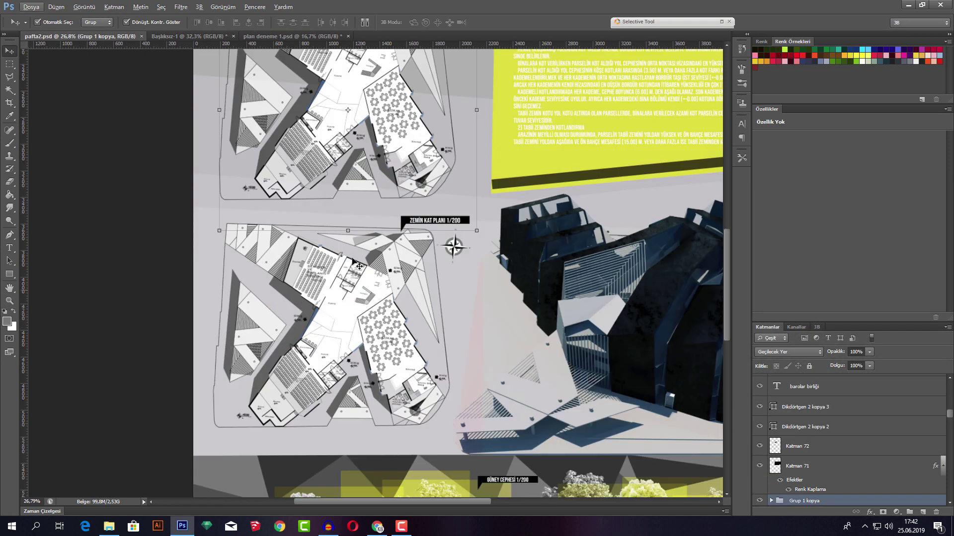
key(ctrl+Tab)
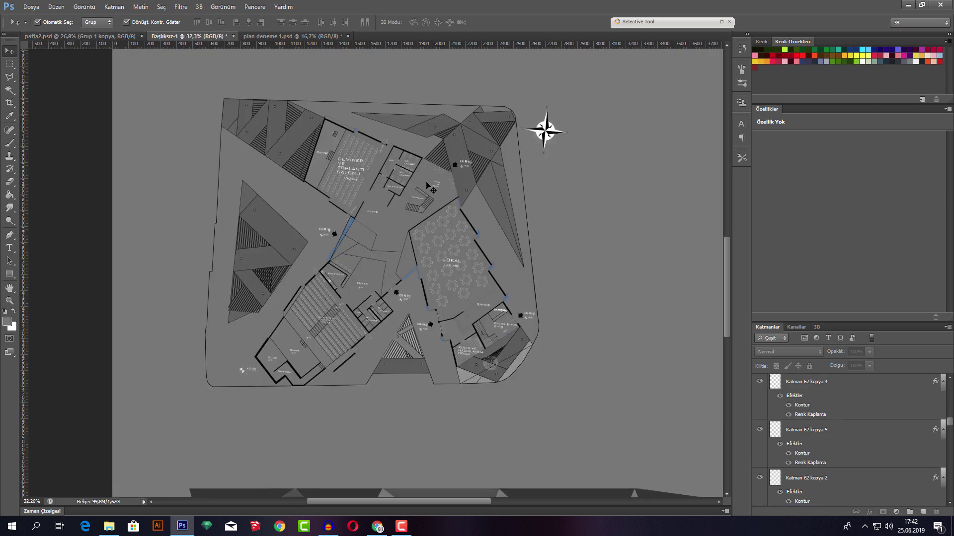
scroll(875, 398, up, 2)
scroll(875, 397, up, 2)
scroll(874, 397, up, 2)
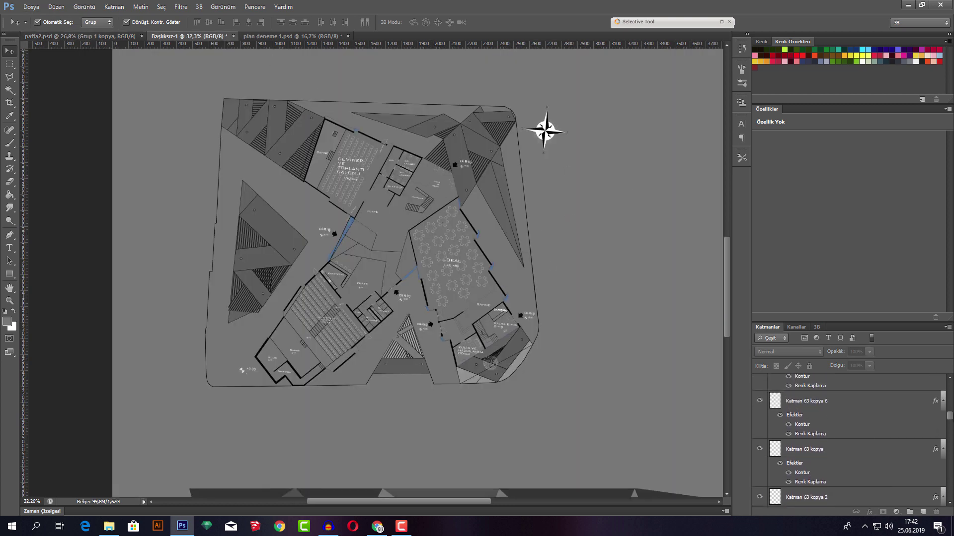
drag(949, 417, 949, 385)
click(793, 401)
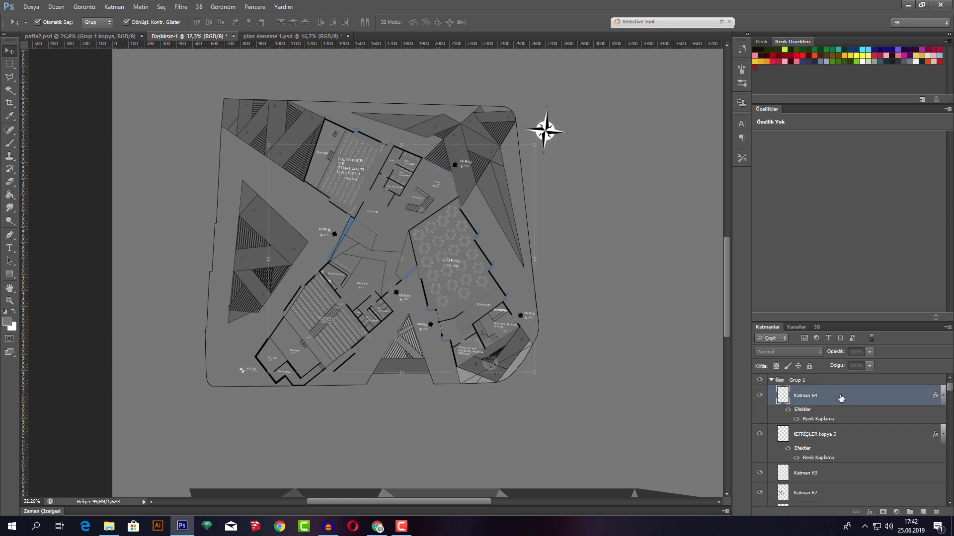
double_click(805, 395)
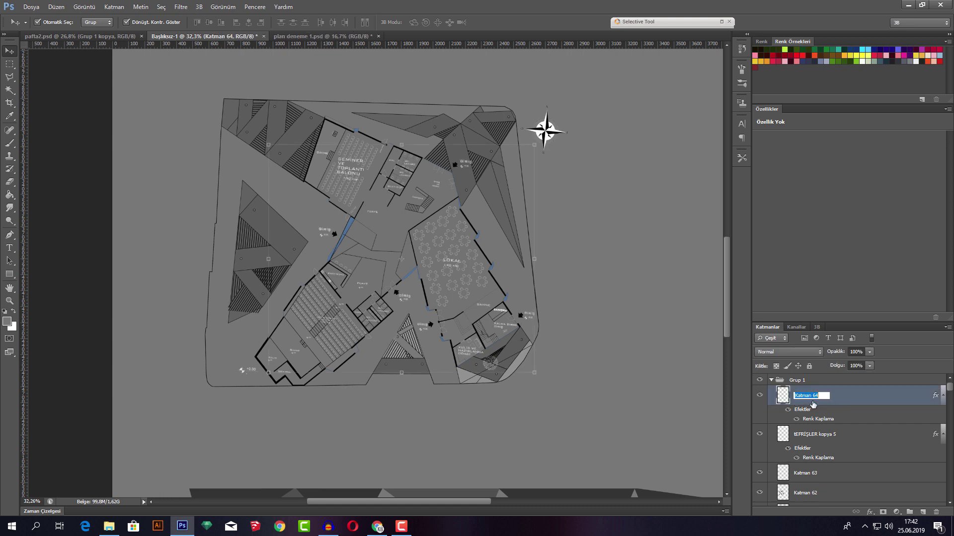
text(Yazı)
key(Return)
- Rename the Katman 63 compass layer to 'kuzey oku'
click(819, 436)
scroll(824, 451, down, 1)
click(814, 463)
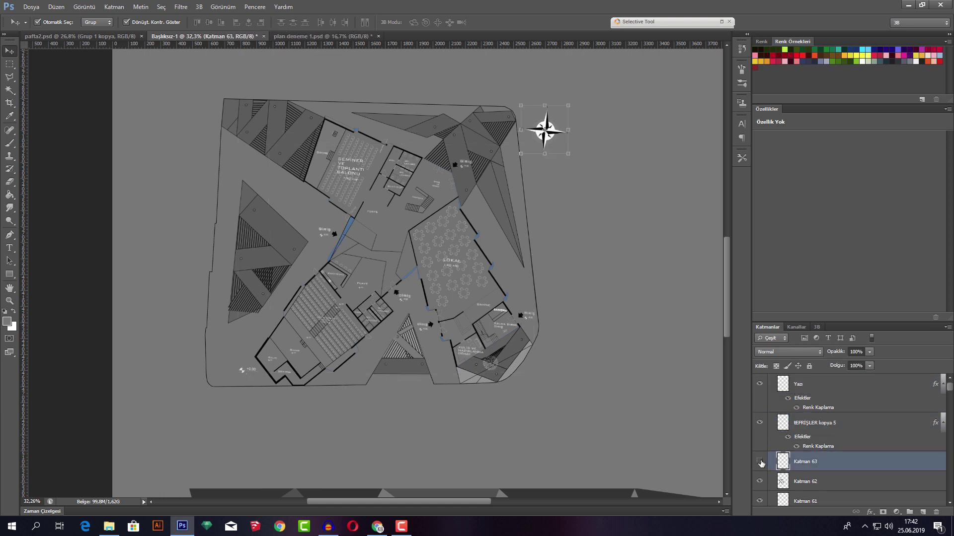
double_click(802, 463)
text(kuzey oku)
click(805, 481)
- Toggle Katman 62's visibility off and on to check its contents
click(759, 481)
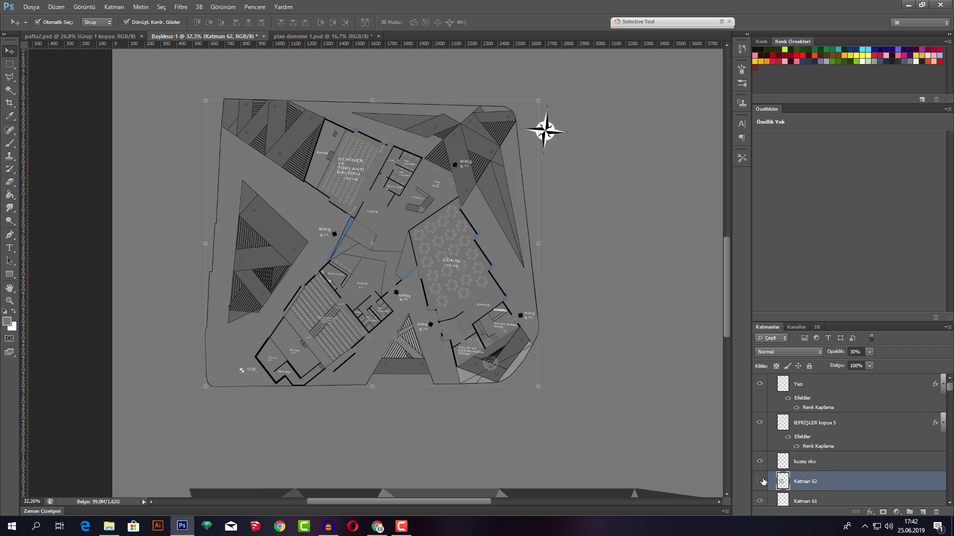
click(759, 481)
click(759, 481)
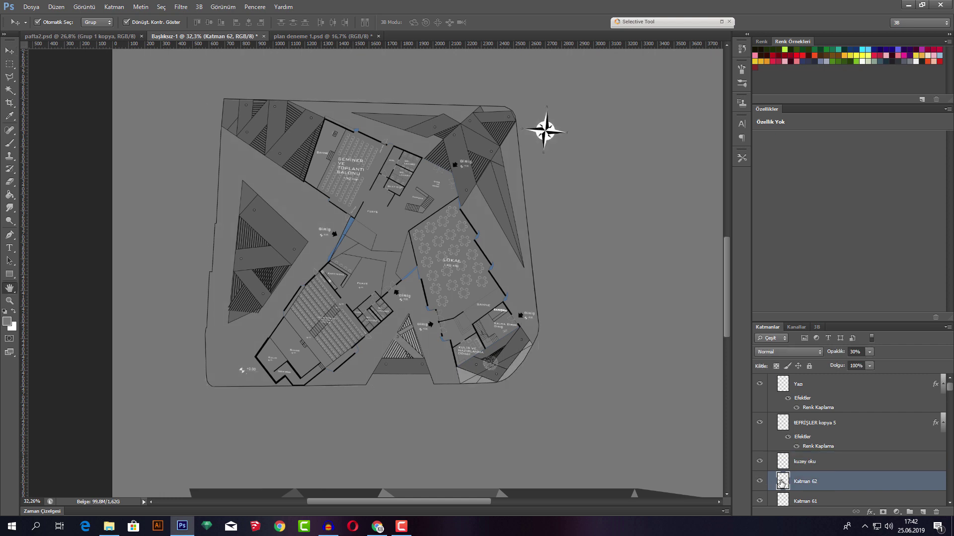
- Give Katman 62 a white Color Overlay and open its fill amount setting
double_click(782, 481)
click(629, 311)
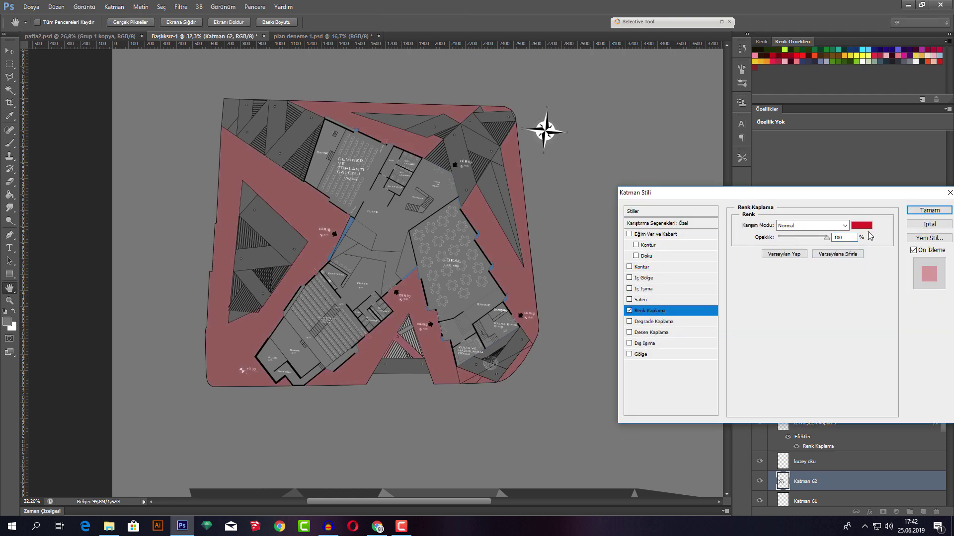
click(861, 225)
click(820, 318)
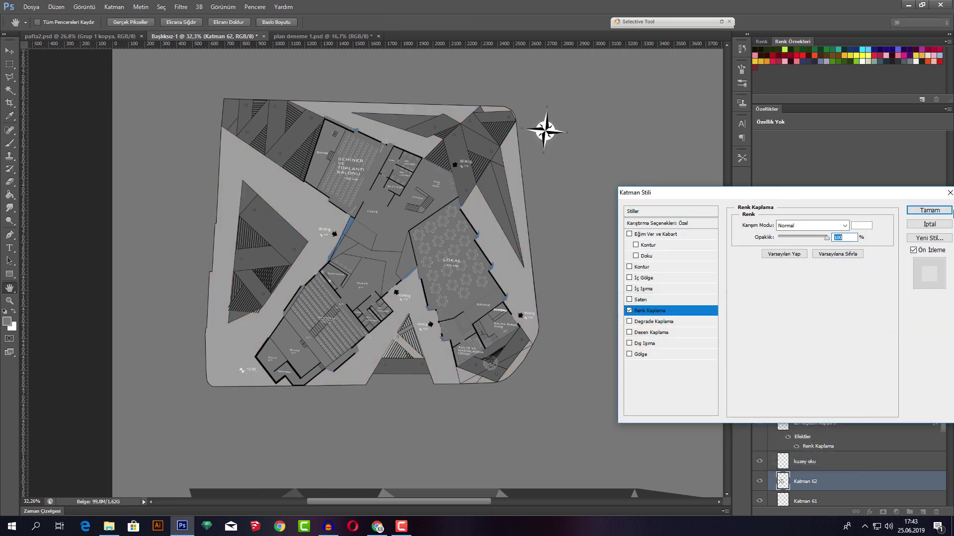
click(929, 210)
click(869, 366)
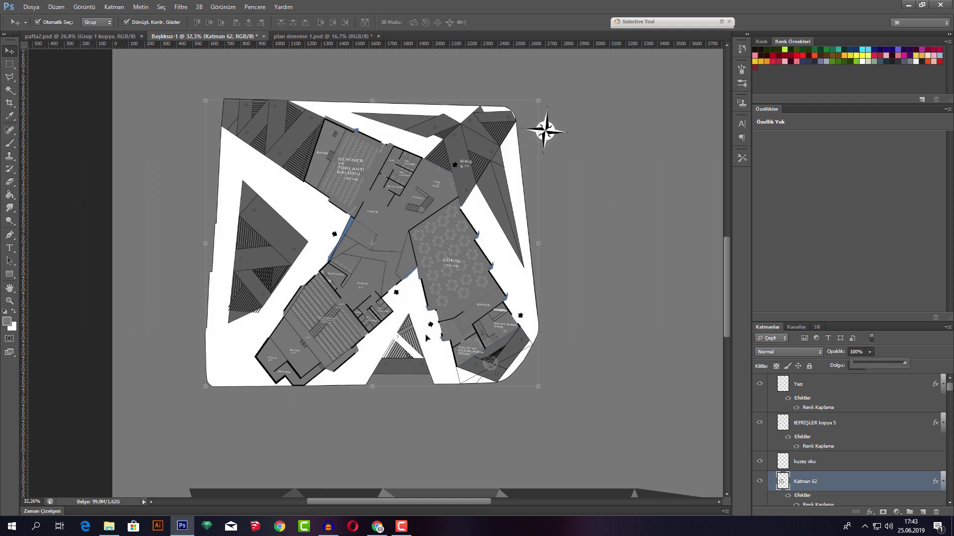
- Select Grup 1 and toggle Katman 61's visibility to check it
click(432, 382)
scroll(434, 336, down, 2)
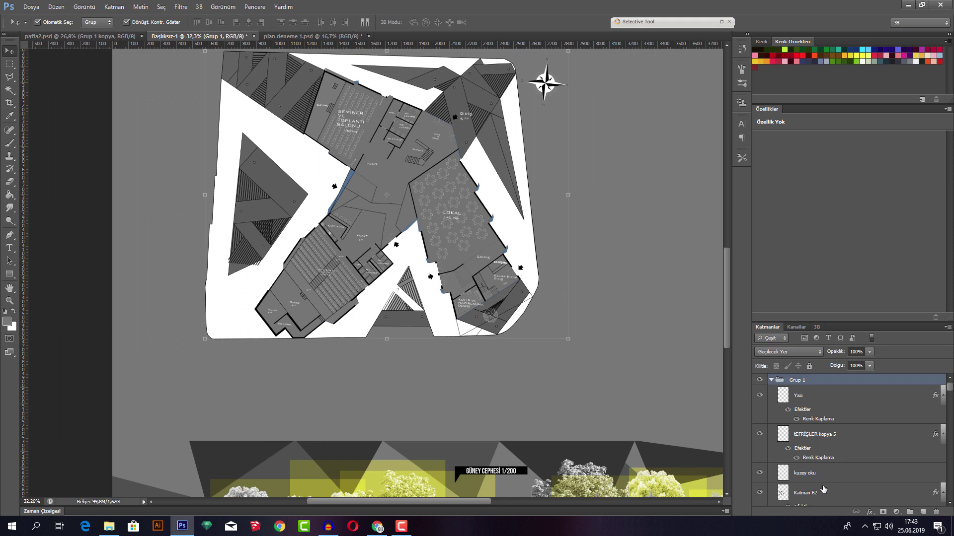
scroll(823, 489, down, 3)
click(805, 459)
click(759, 459)
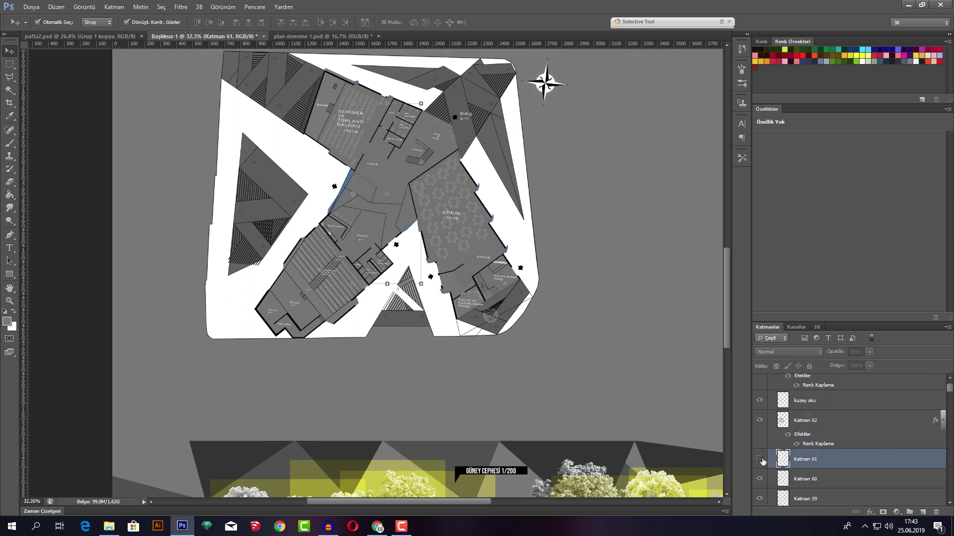
click(758, 459)
click(759, 459)
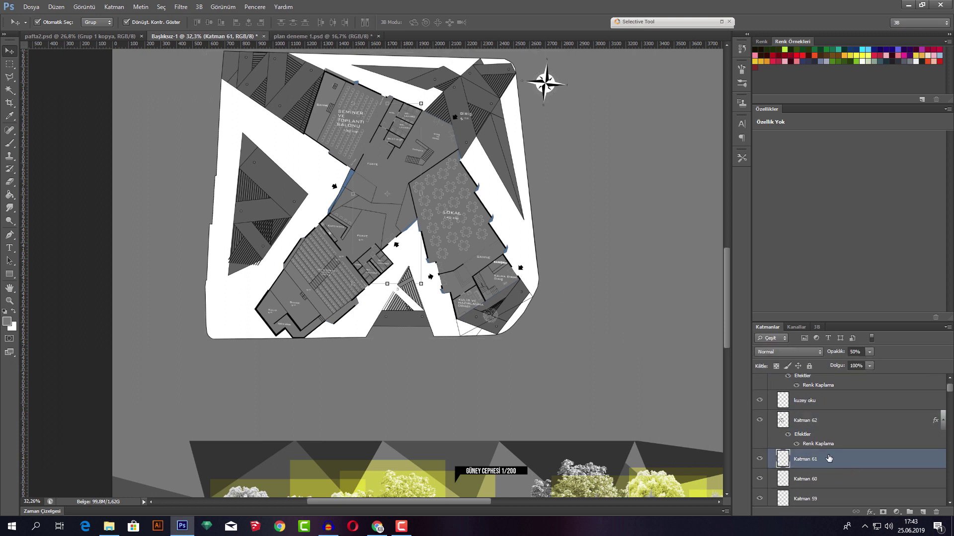
- Select the Katman 8 kopya 19 and SAÇAKLAR layers in the Layers panel
right_click(804, 459)
click(844, 221)
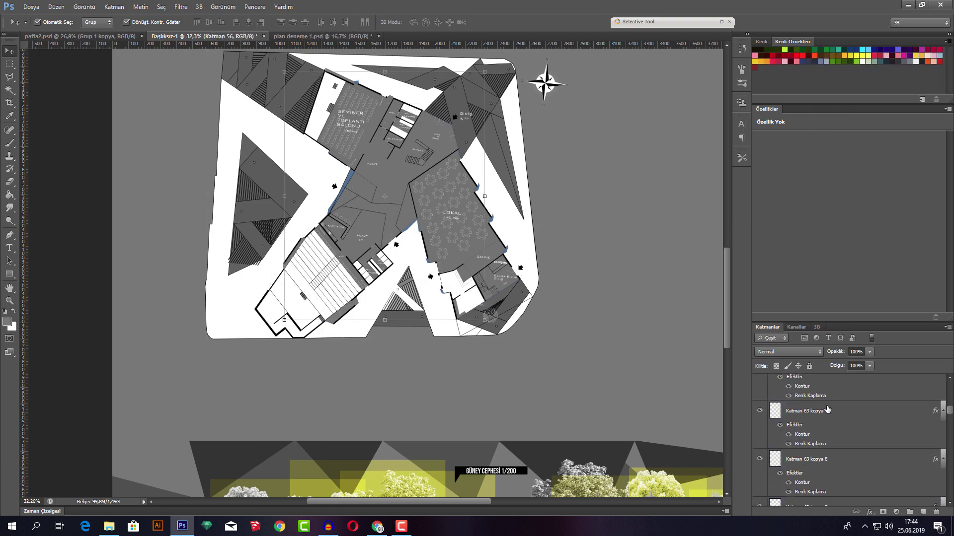
drag(948, 437, 949, 394)
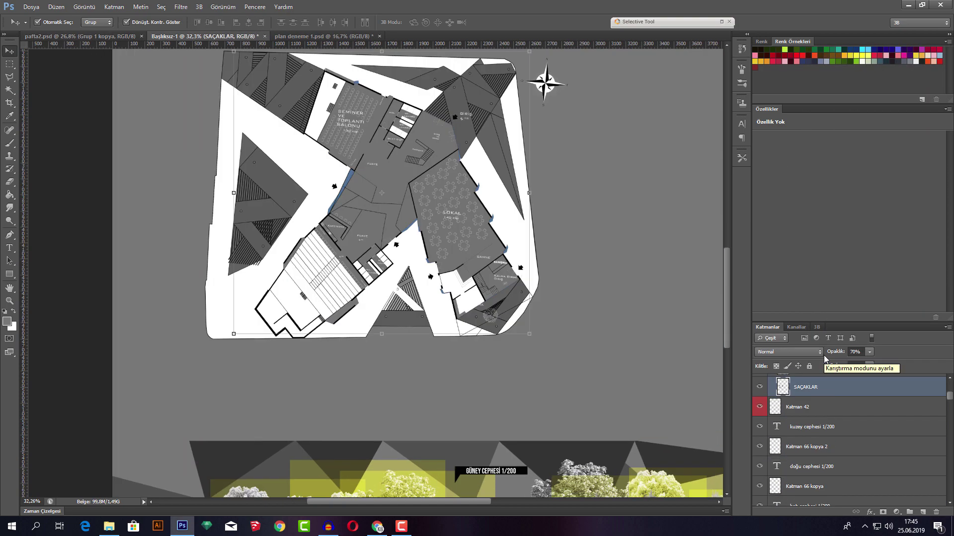
click(804, 423)
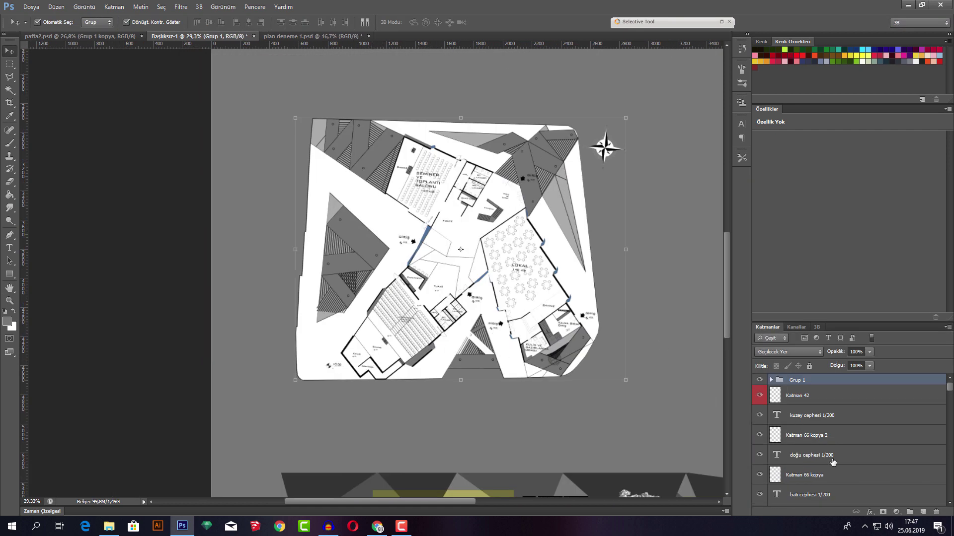
- Create a new layer above Grup 1 named 'Gölge'
click(922, 513)
double_click(795, 385)
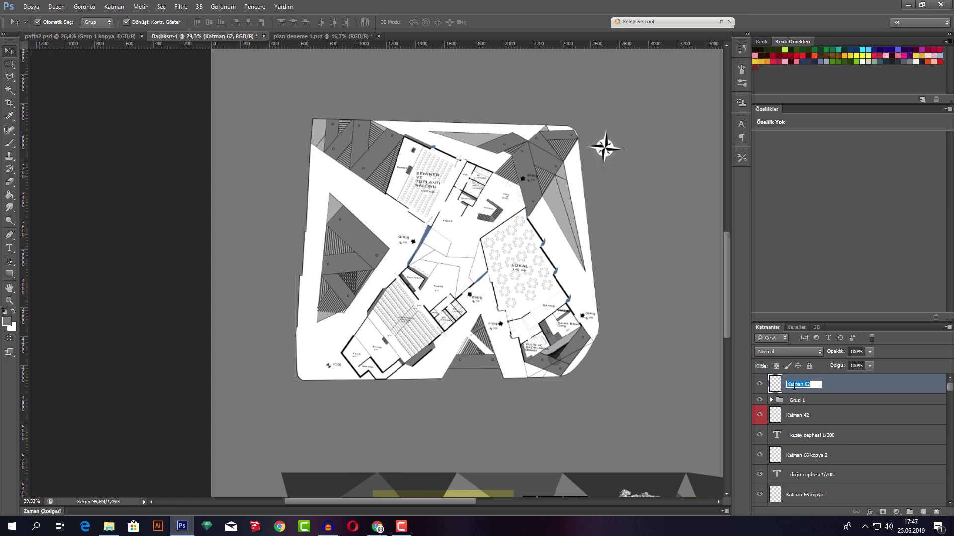
text(Gölge)
key(Return)
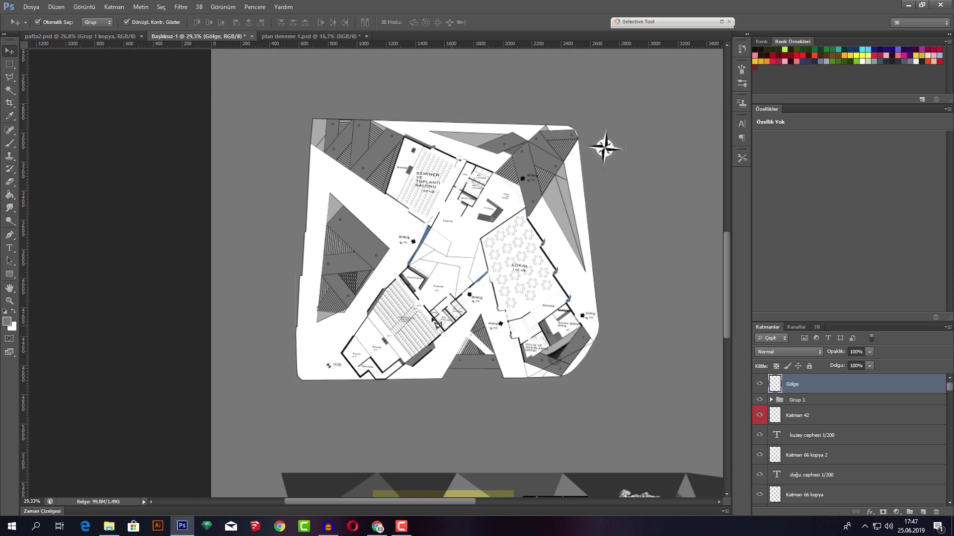
- Draw a Polygonal Lasso selection along the diagonal walkway from the Kulis wall corner
key(l)
alt+scroll(340, 369, up, 5)
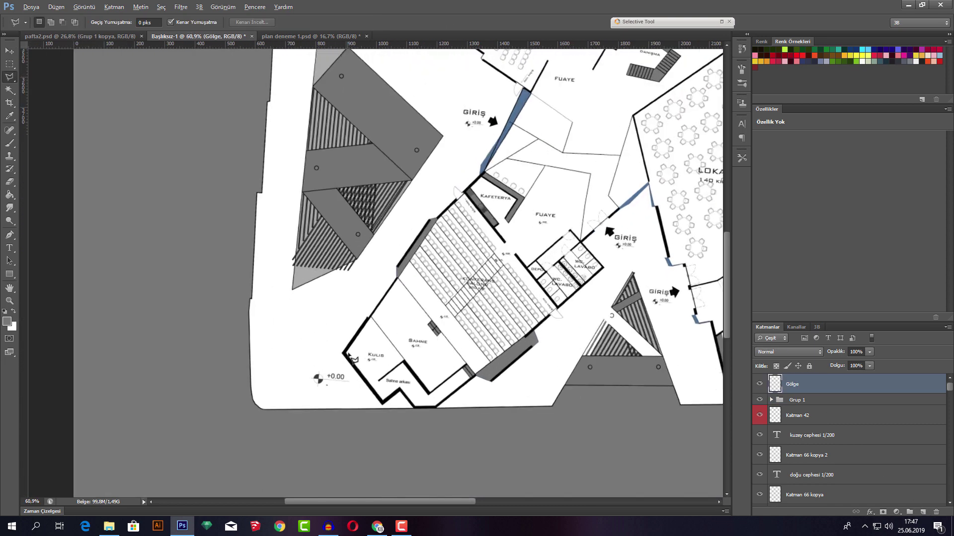
click(341, 356)
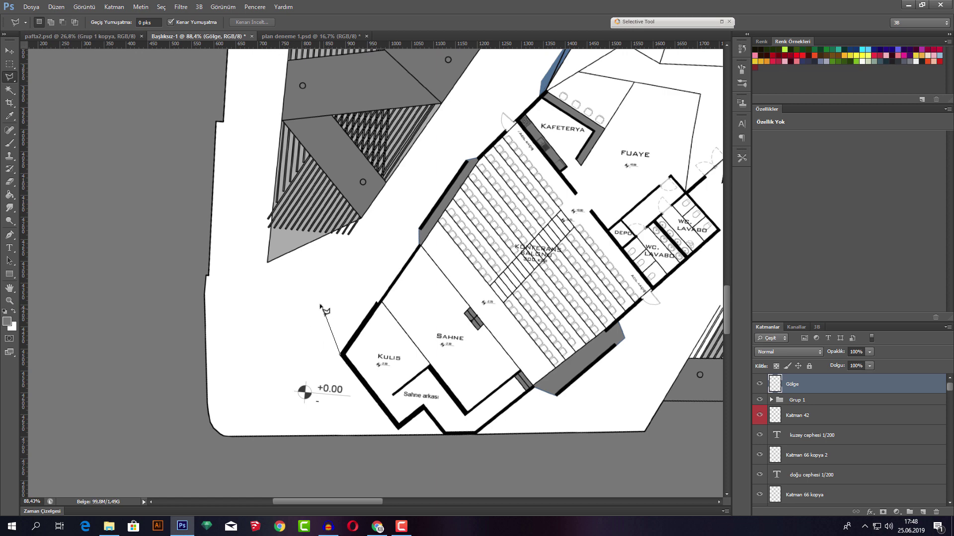
scroll(325, 303, up, 1)
scroll(347, 249, up, 2)
scroll(497, 174, up, 1)
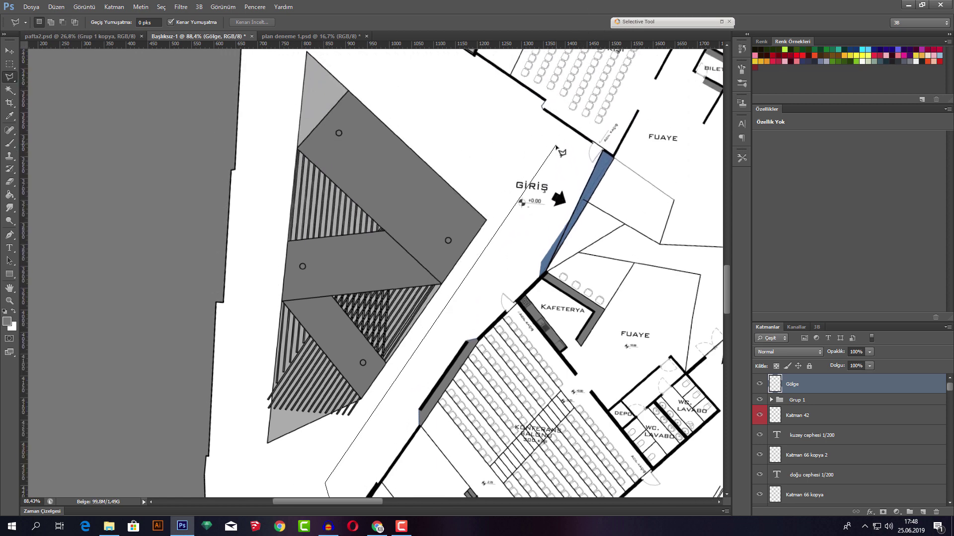
click(547, 150)
scroll(300, 212, up, 5)
scroll(375, 259, down, 5)
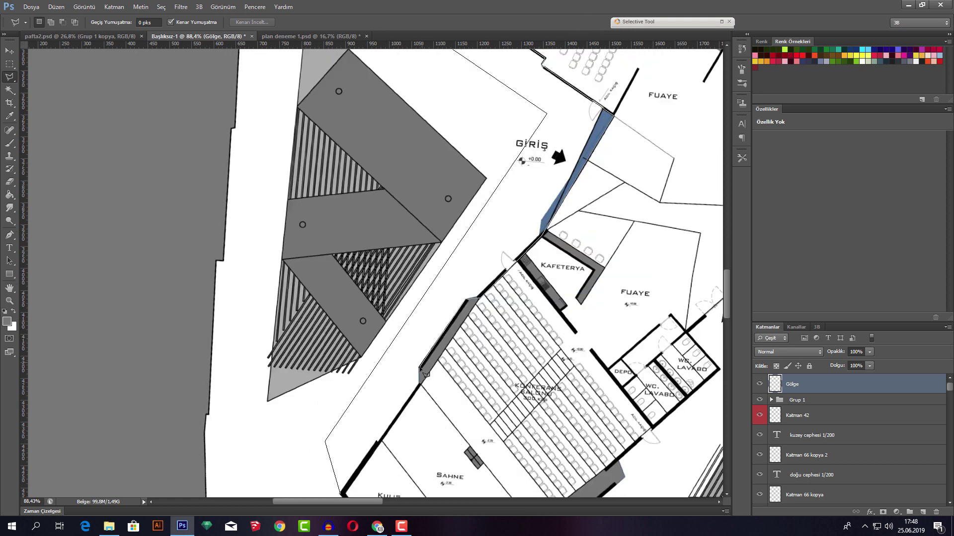
click(343, 495)
- Set the foreground colour to black and fill the walkway selection with the Paint Bucket
key(i)
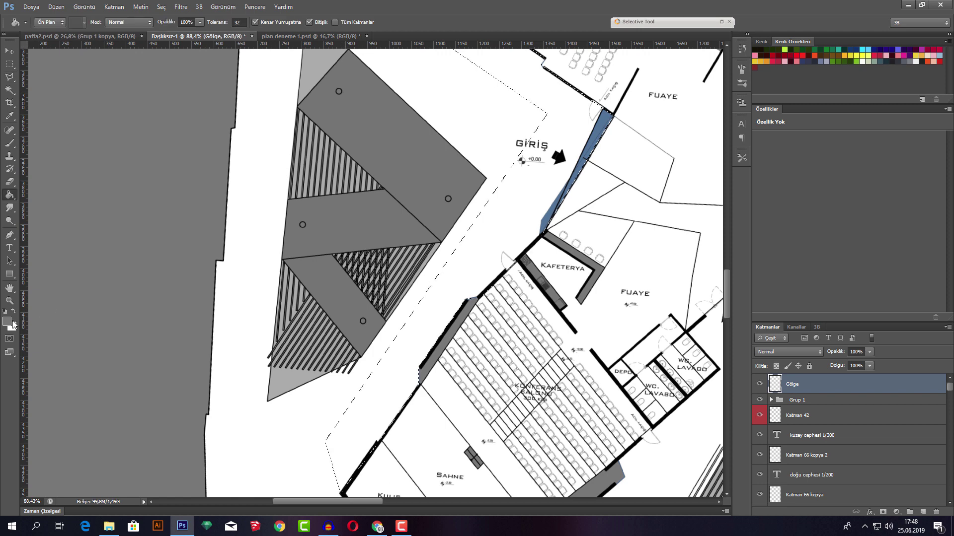
click(7, 322)
click(521, 326)
click(819, 318)
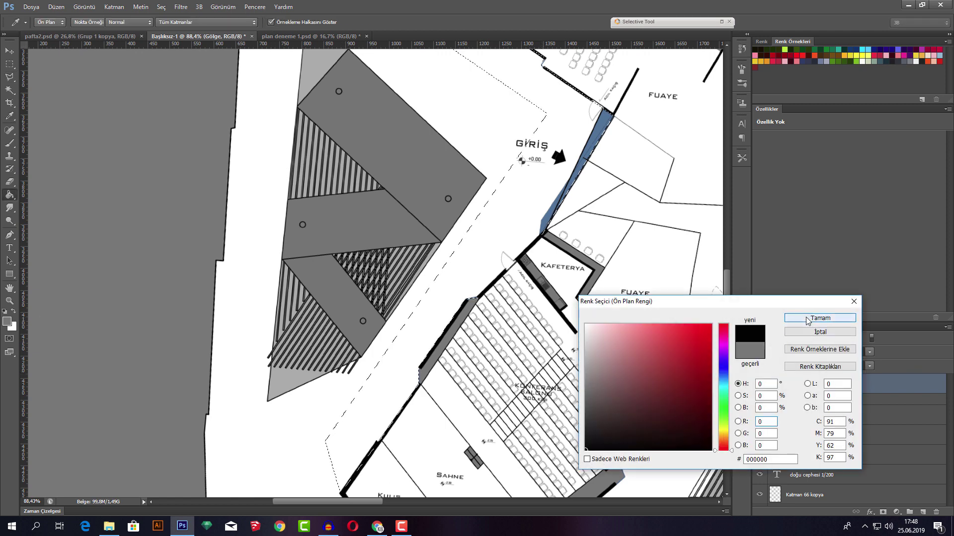
key(g)
click(561, 166)
scroll(571, 174, down, 4)
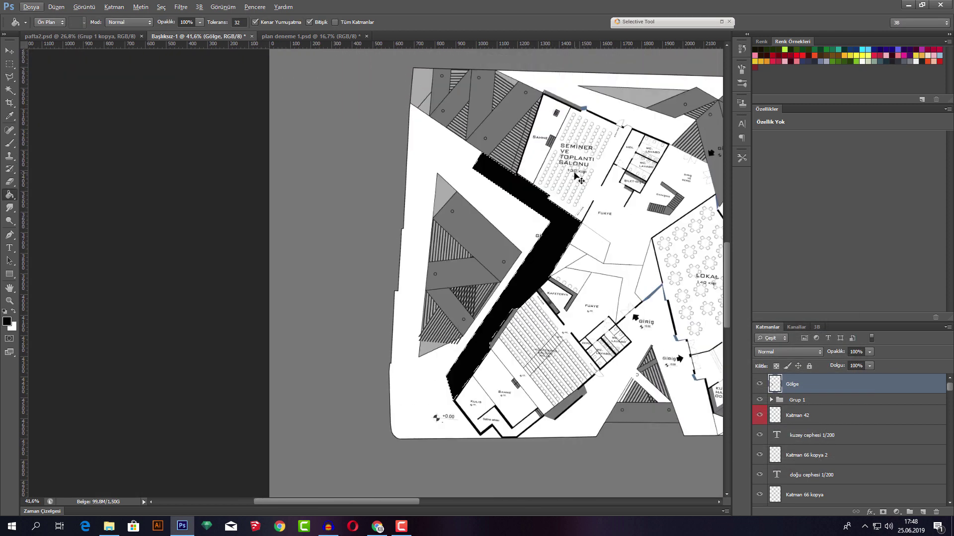
- Deselect the walkway selection
key(m)
right_click(484, 184)
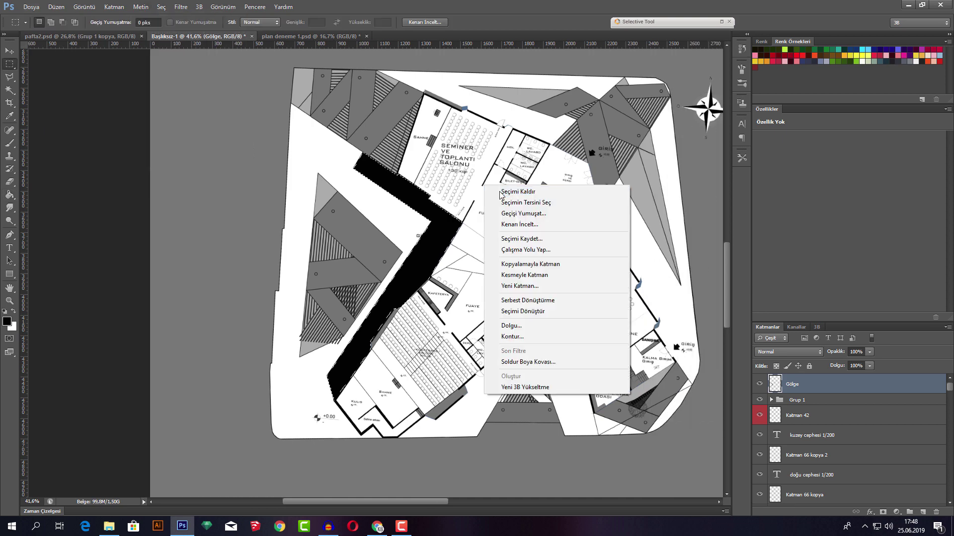
click(507, 191)
key(g)
- Try several blend modes, then set Gölge to Normal at 25% opacity
click(804, 353)
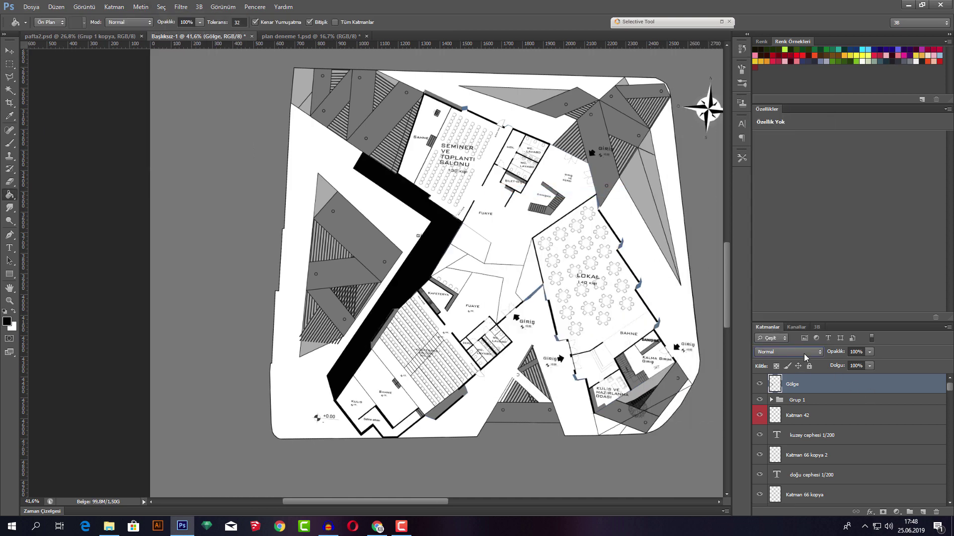
key(Down)
key(Down)
key(Down)
key(Down)
key(Down)
key(Down)
key(Down)
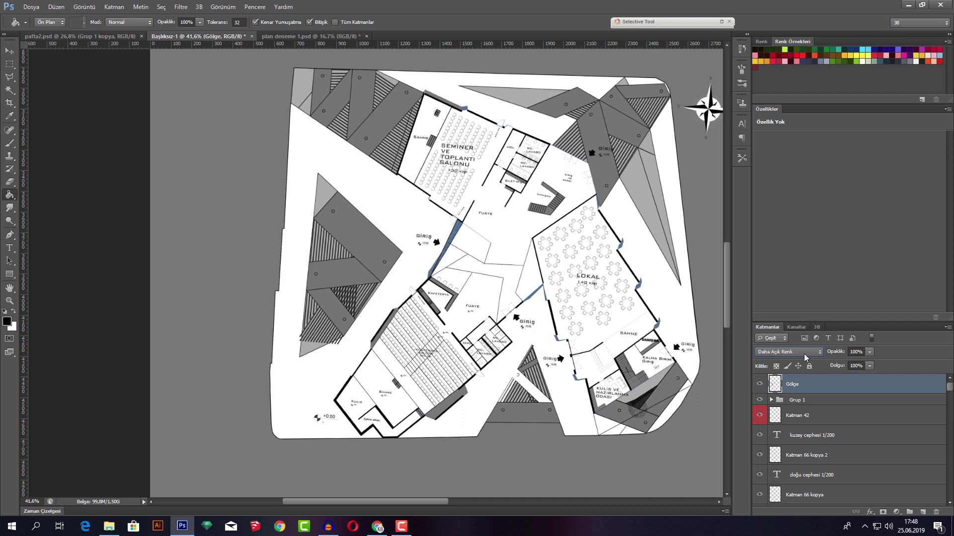
key(Down)
key(Down)
key(Down)
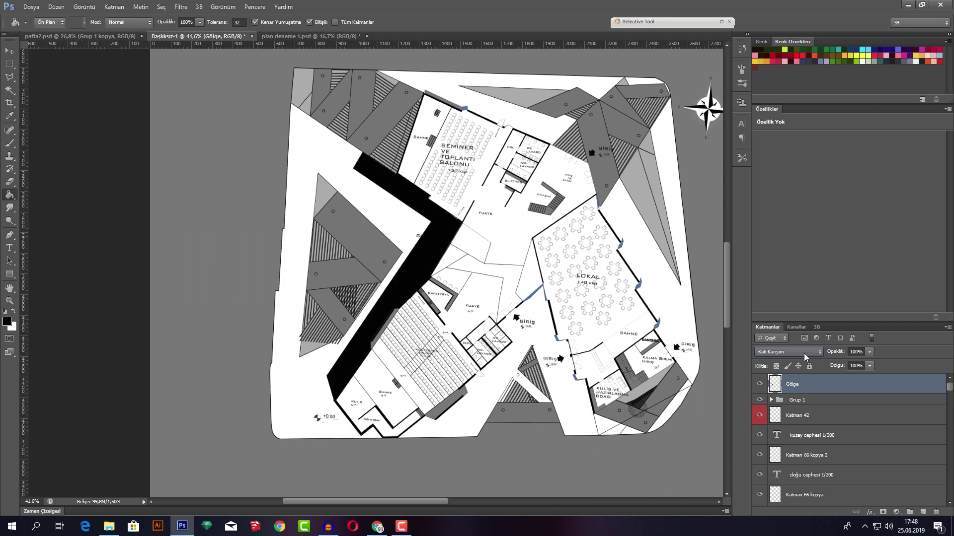
key(Down)
key(Down)
key(Down)
key(Down)
key(Down)
key(Down)
key(Down)
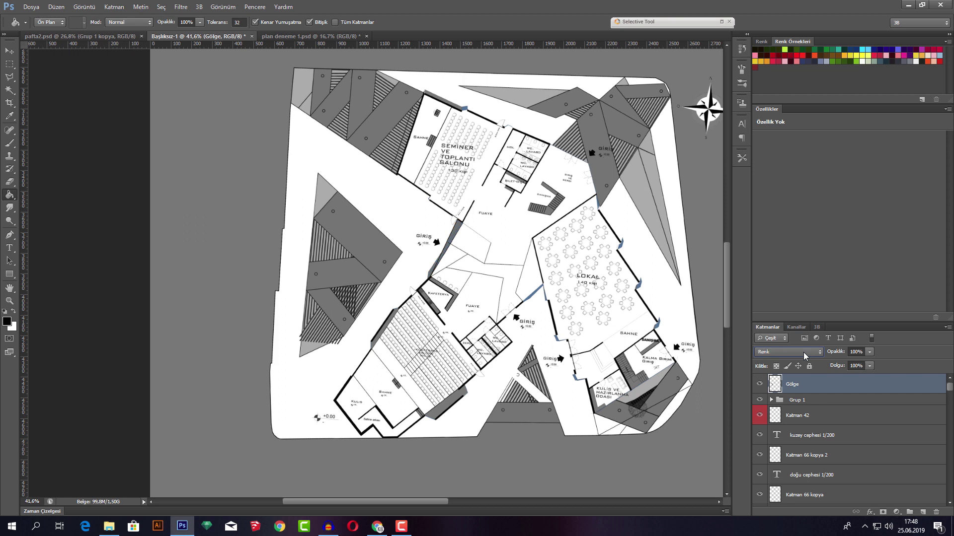
key(Down)
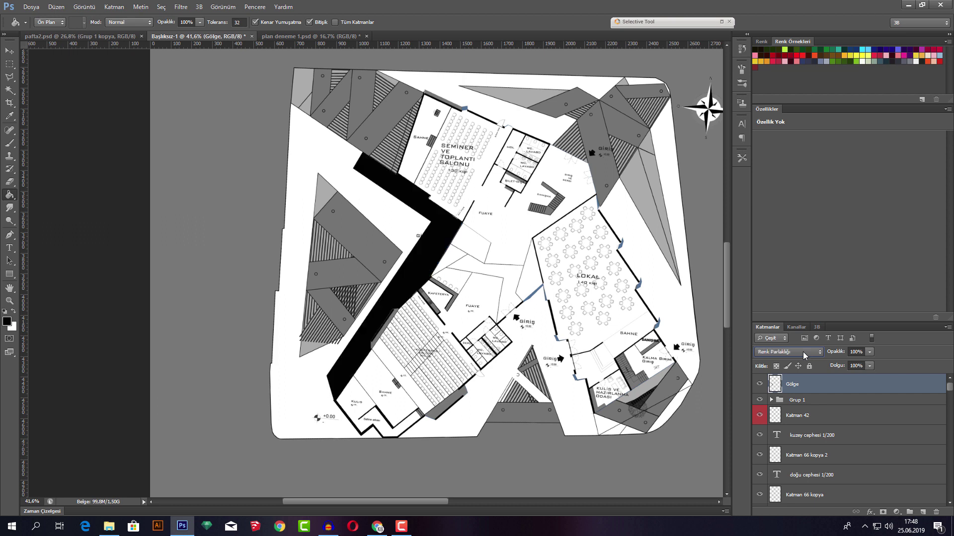
click(803, 352)
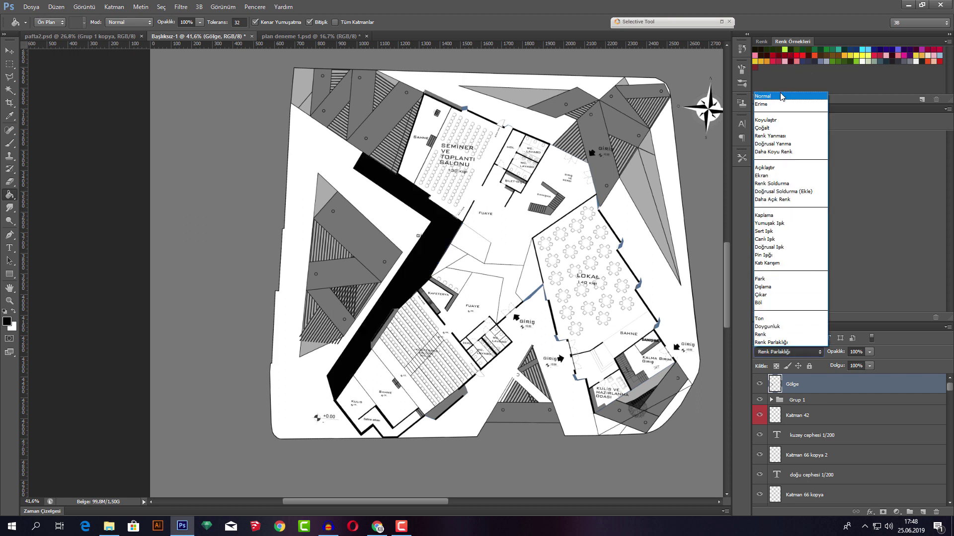
click(782, 97)
drag(853, 366, 834, 366)
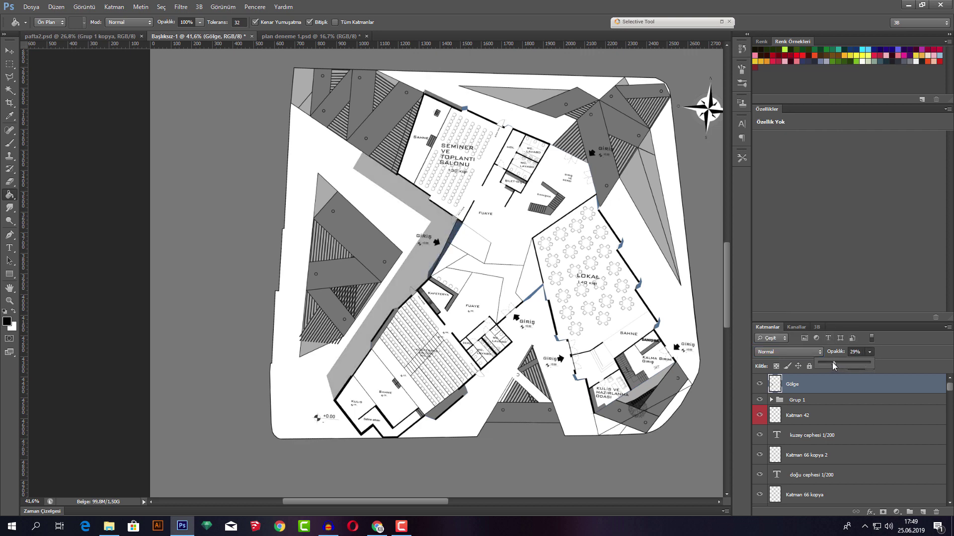
click(858, 353)
text(25)
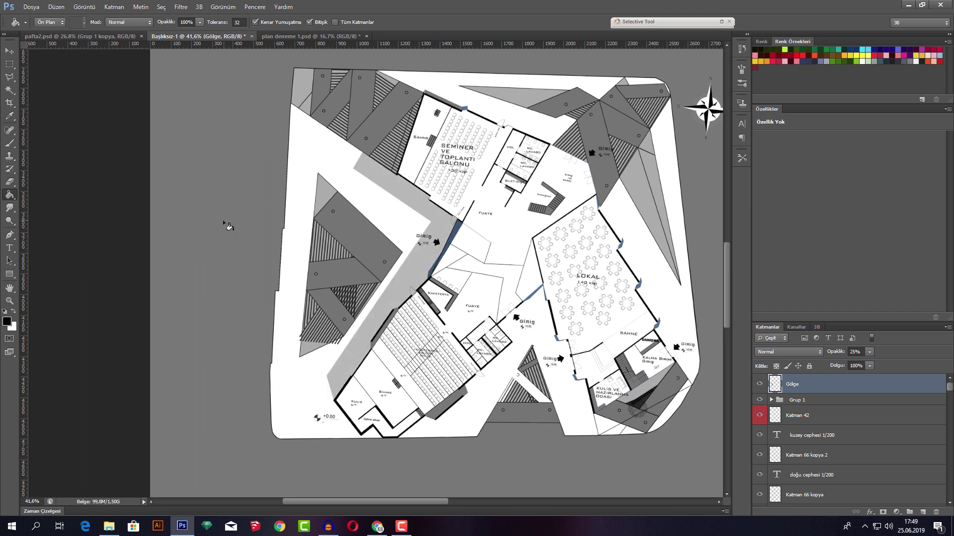
text(v)
- Select the Gölge layer and switch to the Polygonal Lasso for further shadows
click(579, 325)
scroll(579, 325, left, 3)
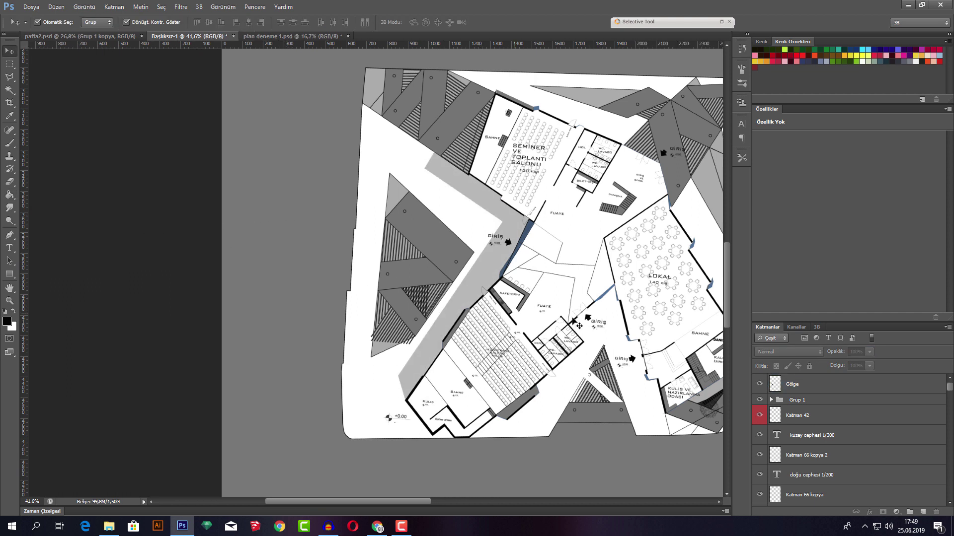
click(828, 391)
key(l)
scroll(392, 360, up, 2)
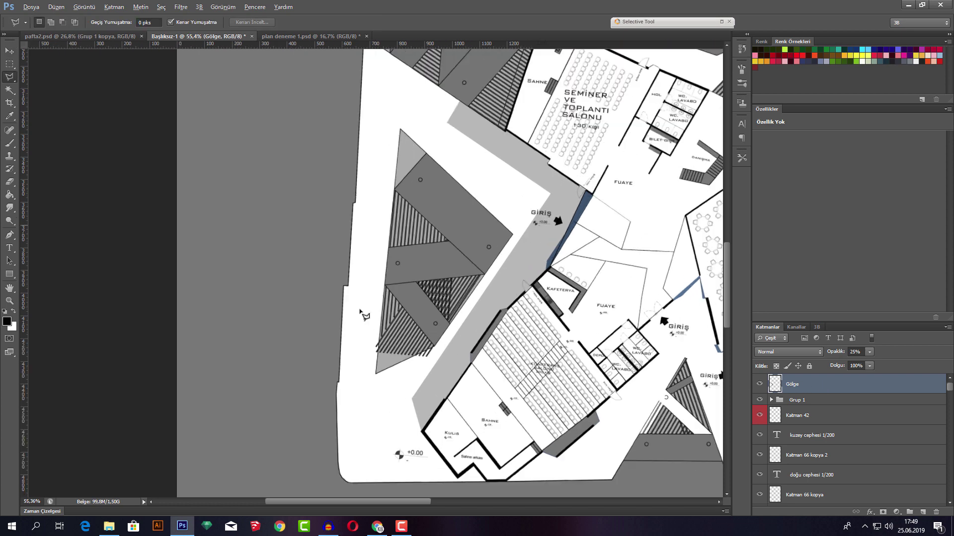
scroll(392, 360, up, 2)
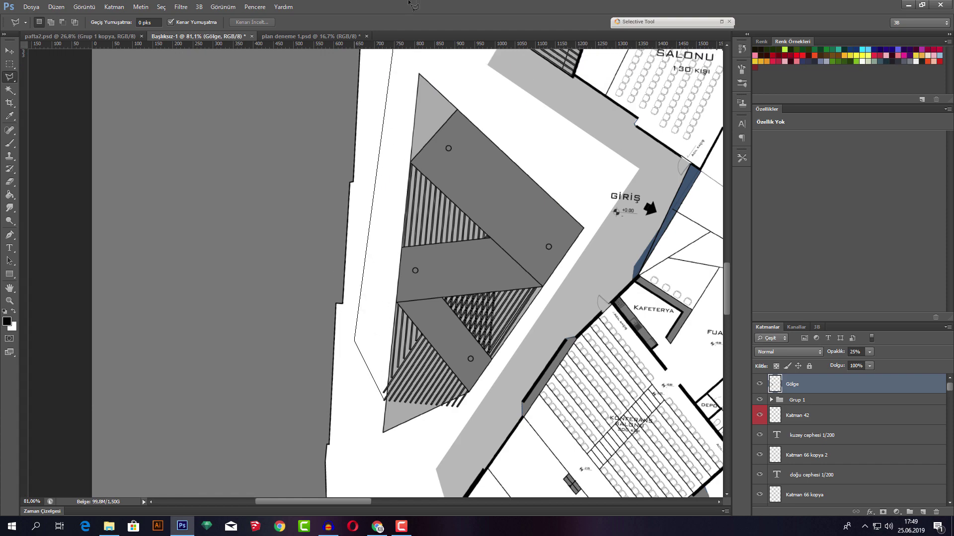
scroll(354, 311, up, 3)
scroll(297, 155, up, 2)
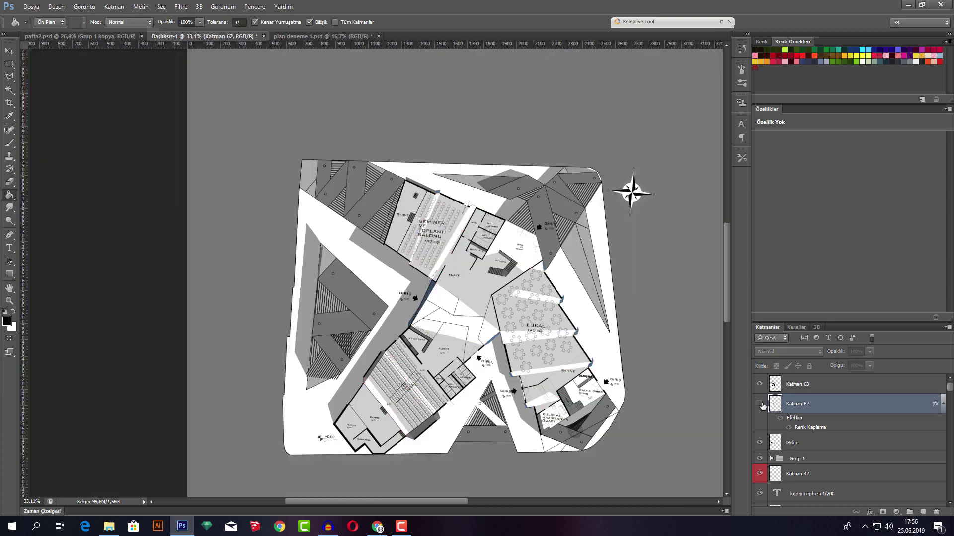
- Put the Gölge and Katman 63 layers into the floor plan's Grup 1 with Ctrl+G
scroll(488, 306, down, 1)
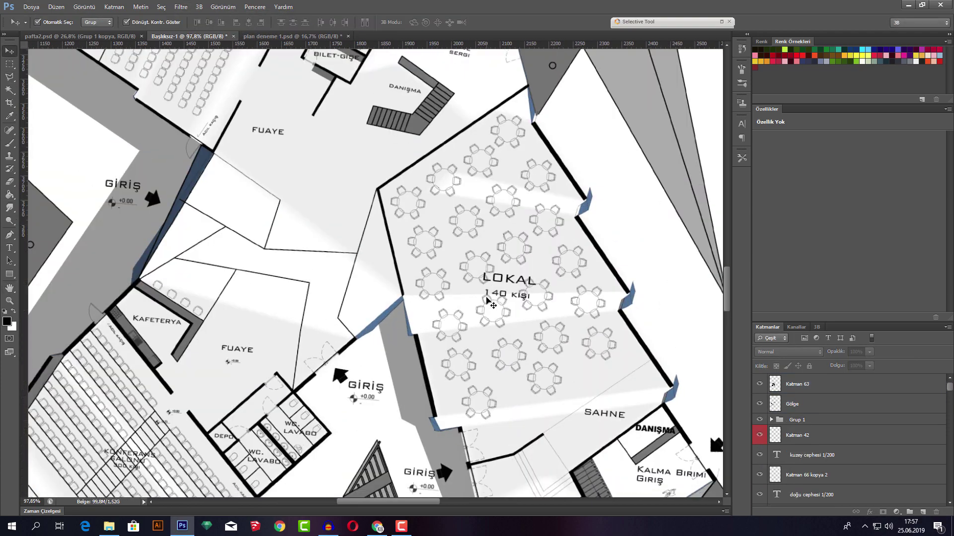
scroll(481, 297, down, 3)
scroll(616, 330, down, 2)
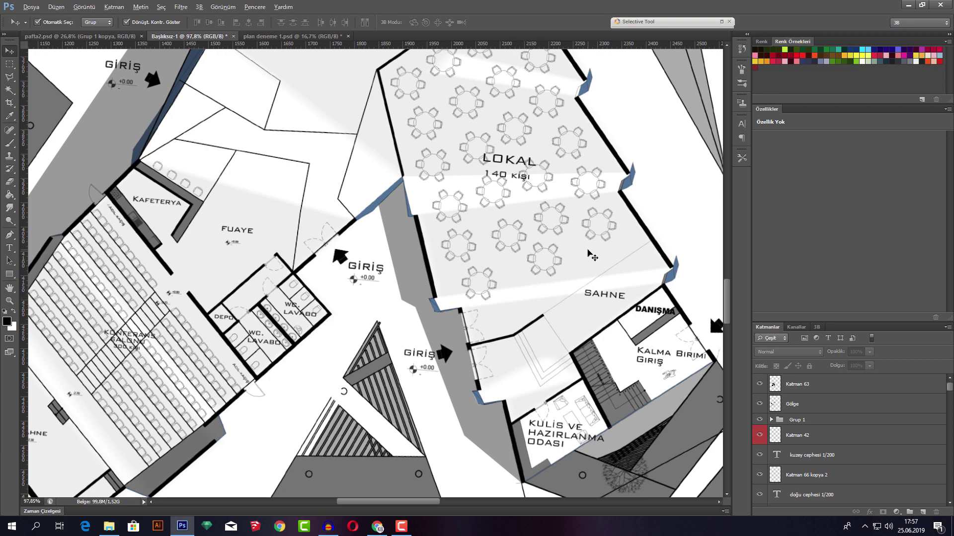
scroll(591, 256, down, 2)
scroll(591, 255, down, 1)
scroll(591, 256, down, 2)
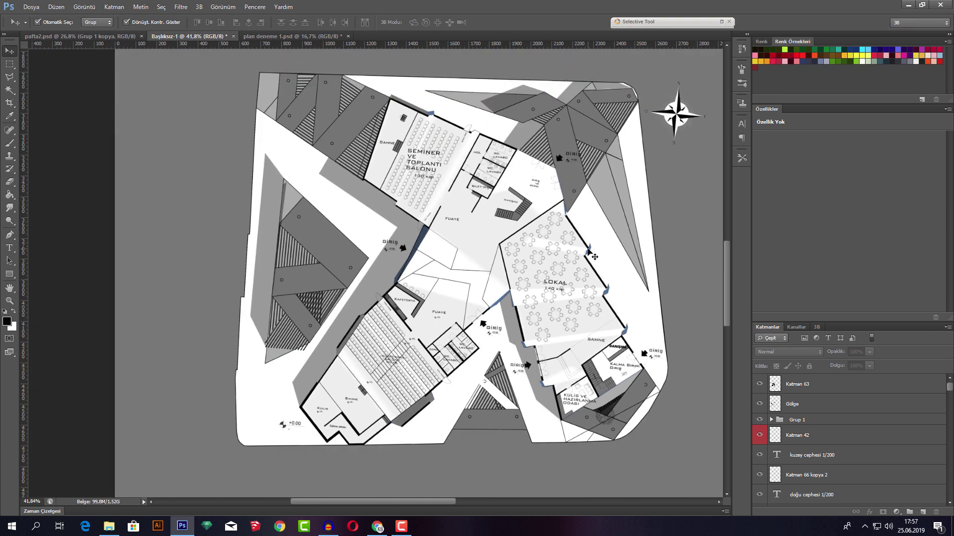
scroll(588, 252, down, 2)
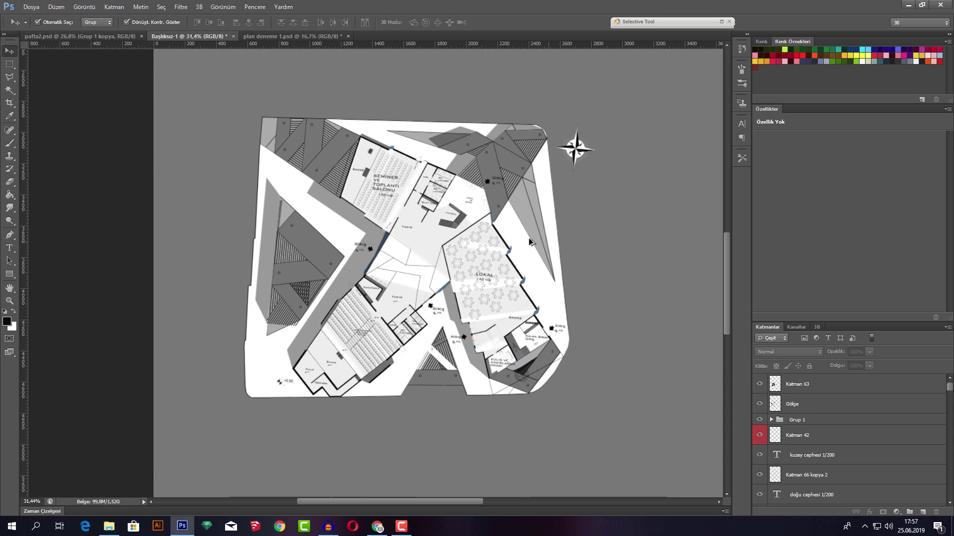
scroll(530, 242, down, 2)
scroll(533, 188, down, 1)
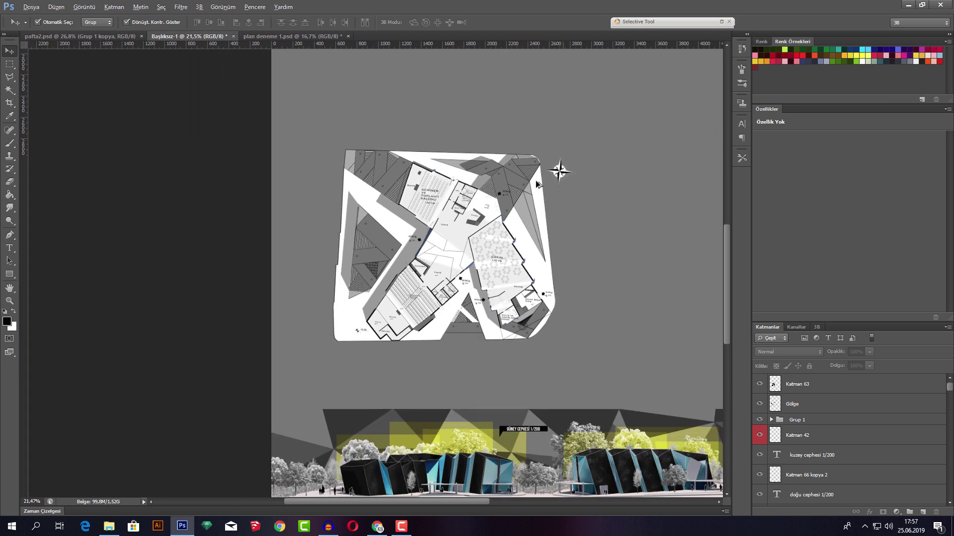
scroll(509, 219, down, 1)
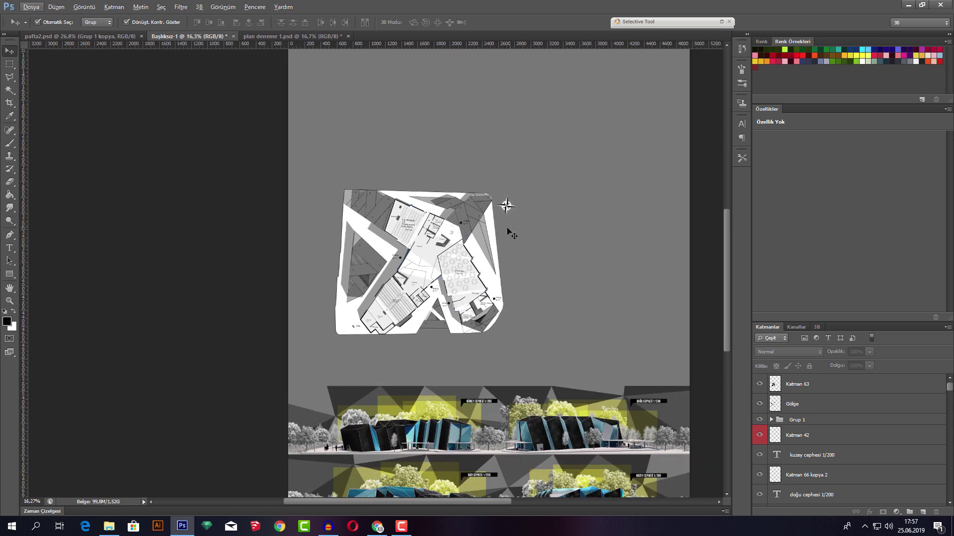
click(461, 245)
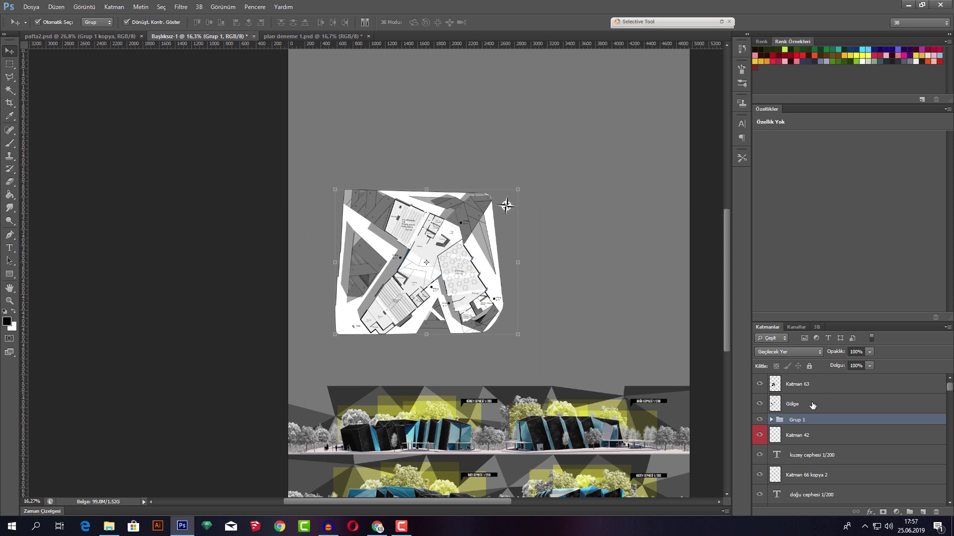
click(813, 405)
click(771, 420)
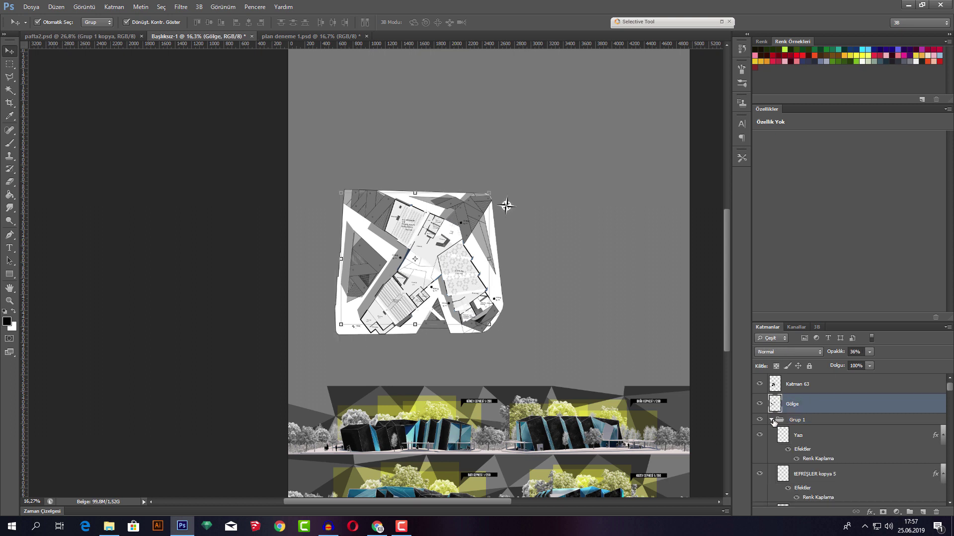
ctrl+click(809, 387)
key(ctrl+g)
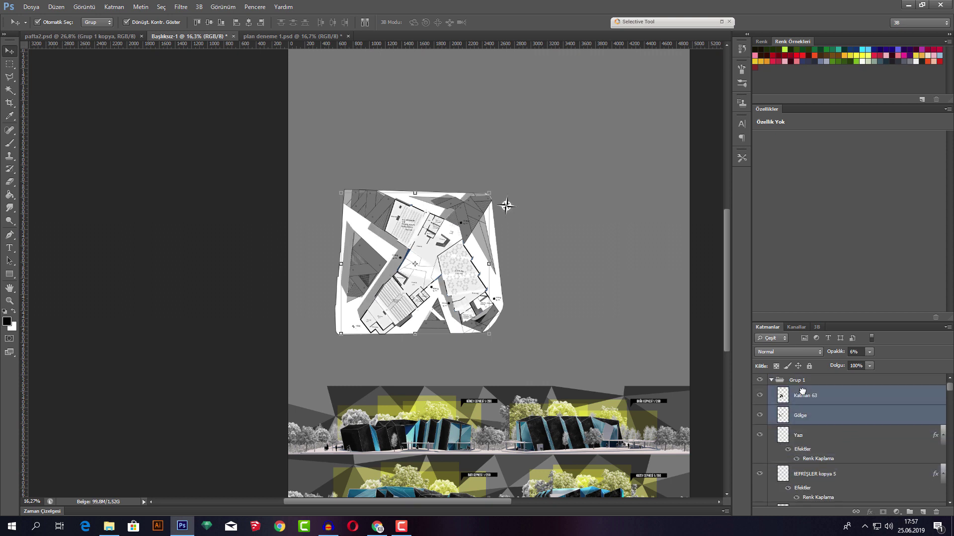
- Clear the layer selection and begin saving the board under a new name
click(140, 254)
scroll(426, 231, right, 3)
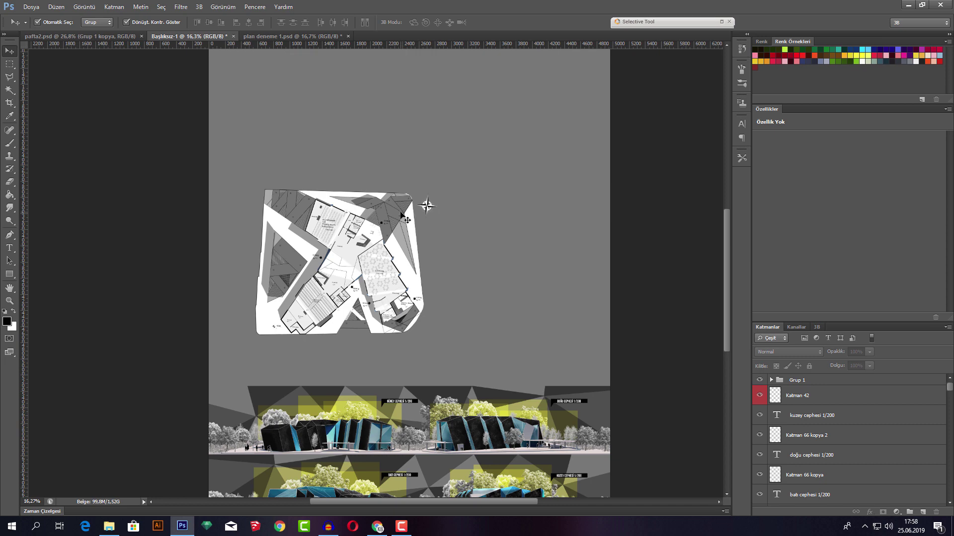
key(ctrl+s)
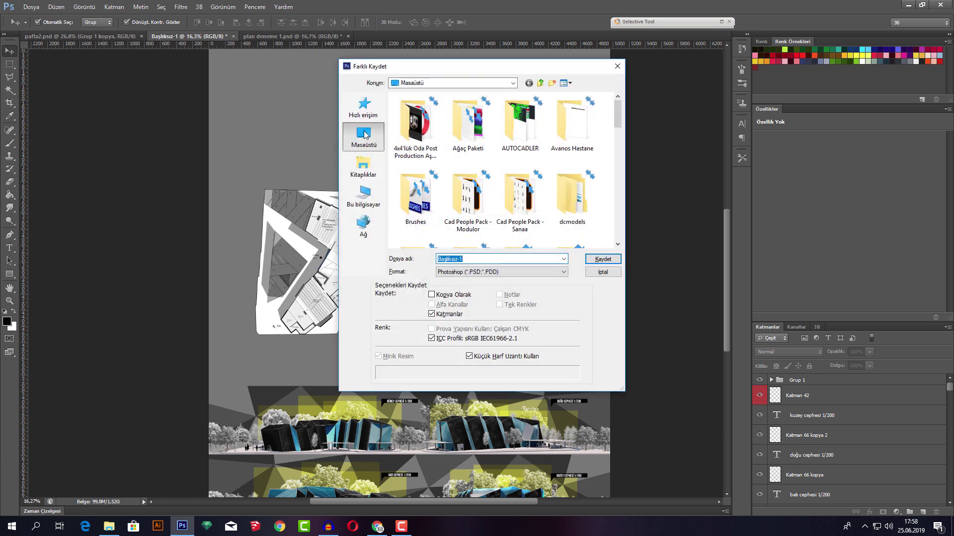
- Save the board as 'pafta denemesi 2' and return to that document
text(pafta denemesi 2)
key(Return)
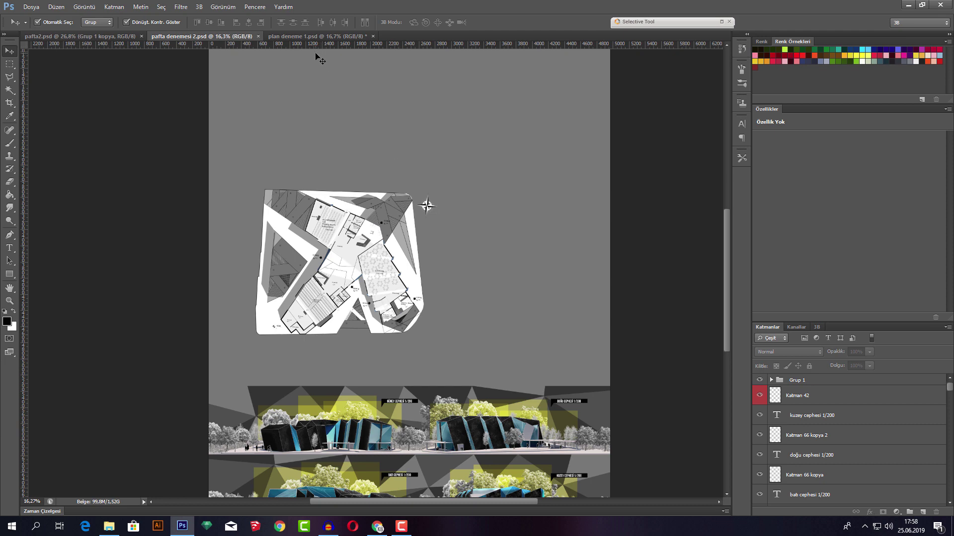
click(113, 37)
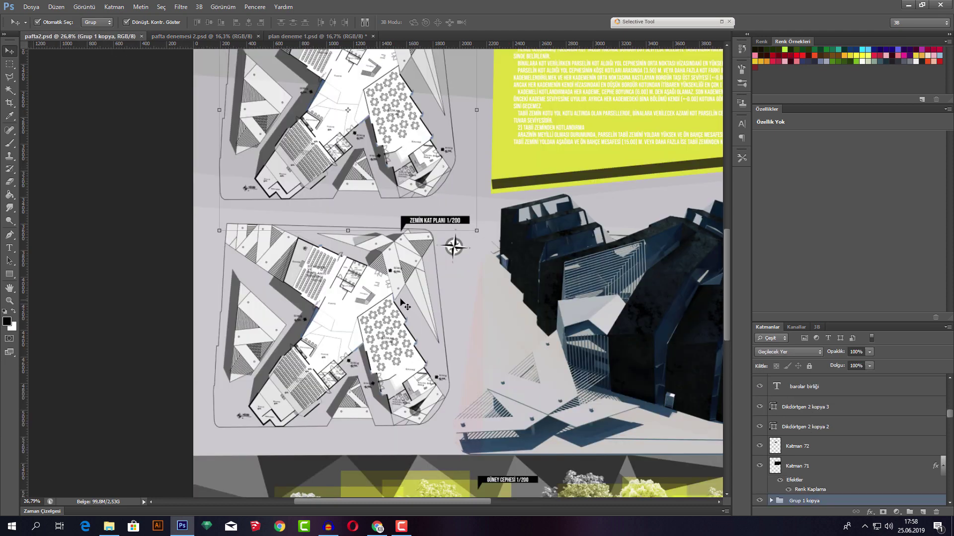
click(228, 35)
- Move the floor plan group left and down, closer to the elevation renders
click(384, 241)
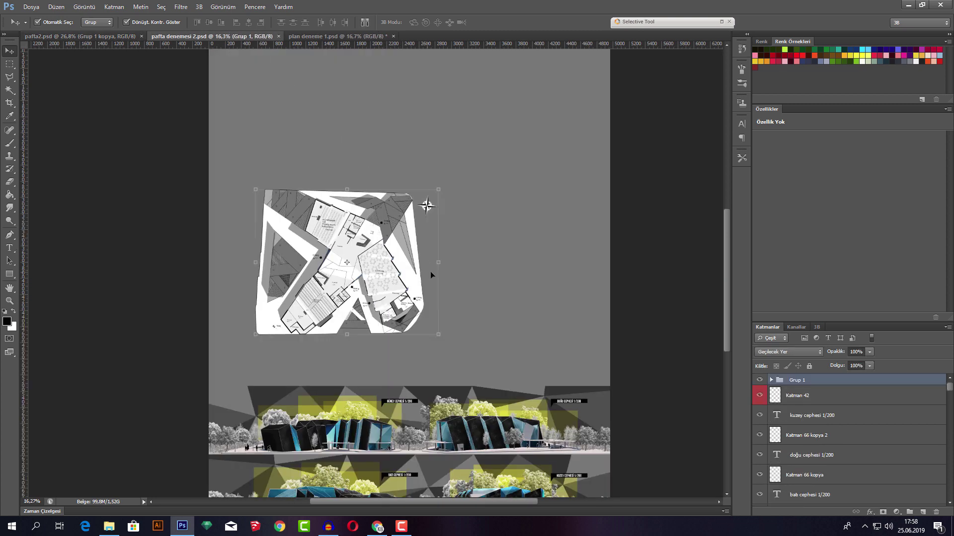
drag(384, 257, 368, 290)
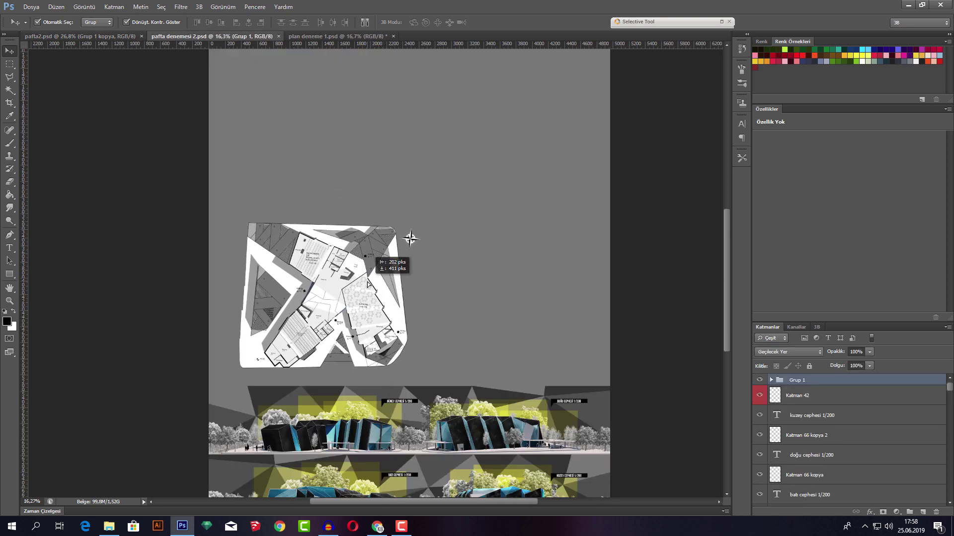
drag(376, 338, 359, 343)
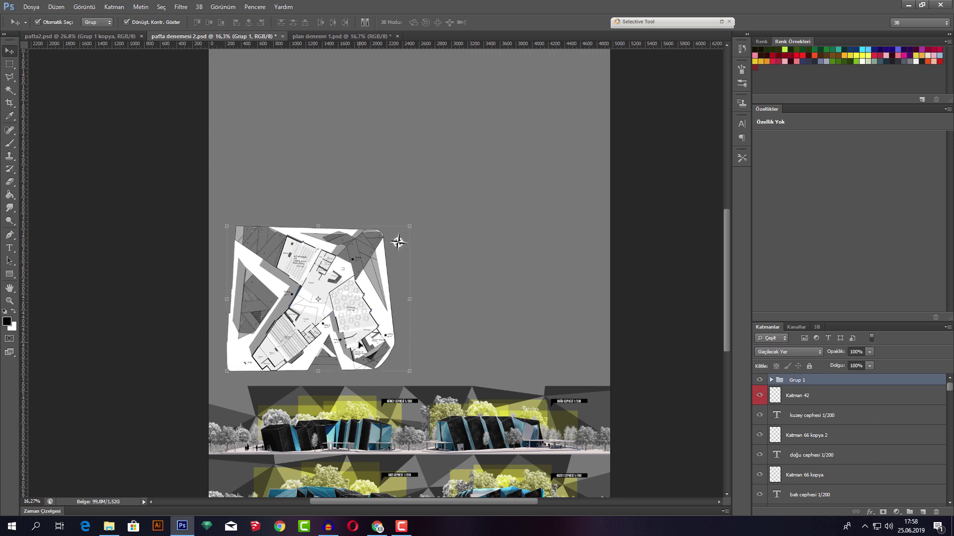
click(654, 340)
scroll(447, 345, left, 3)
- Copy the GÜNEY CEPHESİ label and backing to the plan's top edge, layers moved to the top
scroll(370, 277, down, 2)
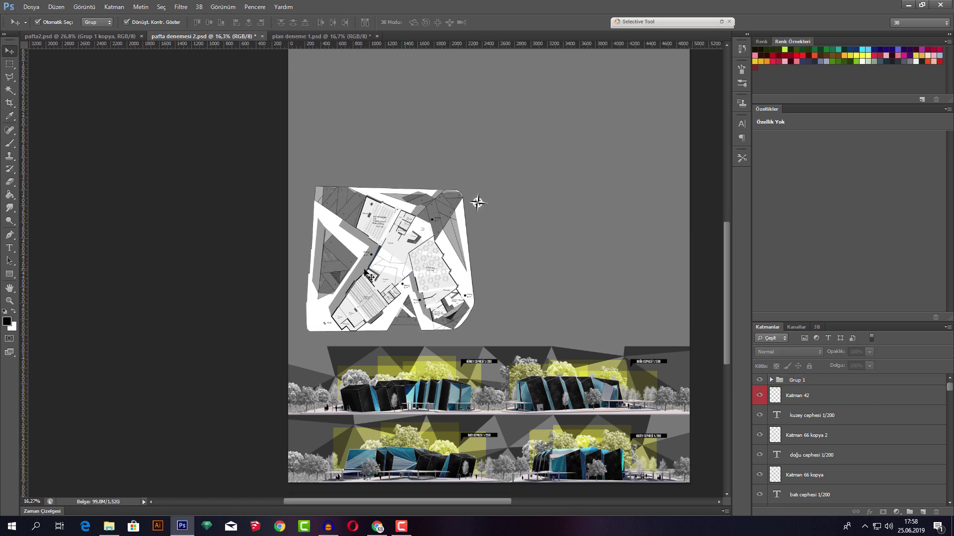
scroll(476, 380, up, 2)
scroll(482, 368, up, 2)
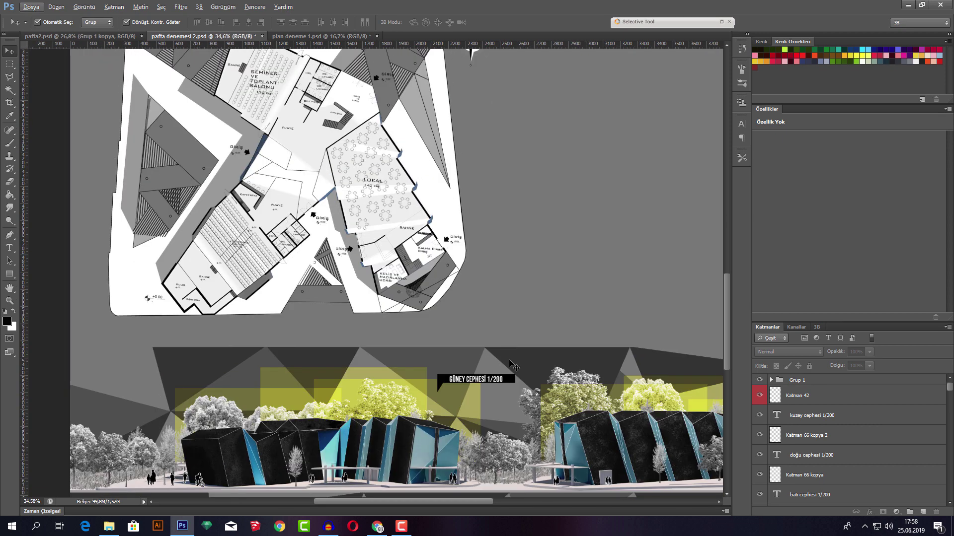
click(512, 382)
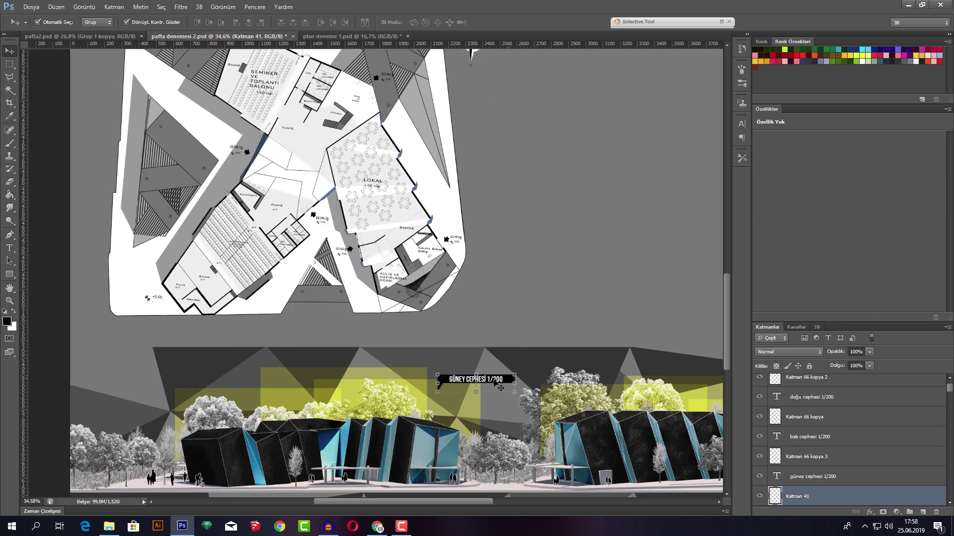
shift+click(495, 384)
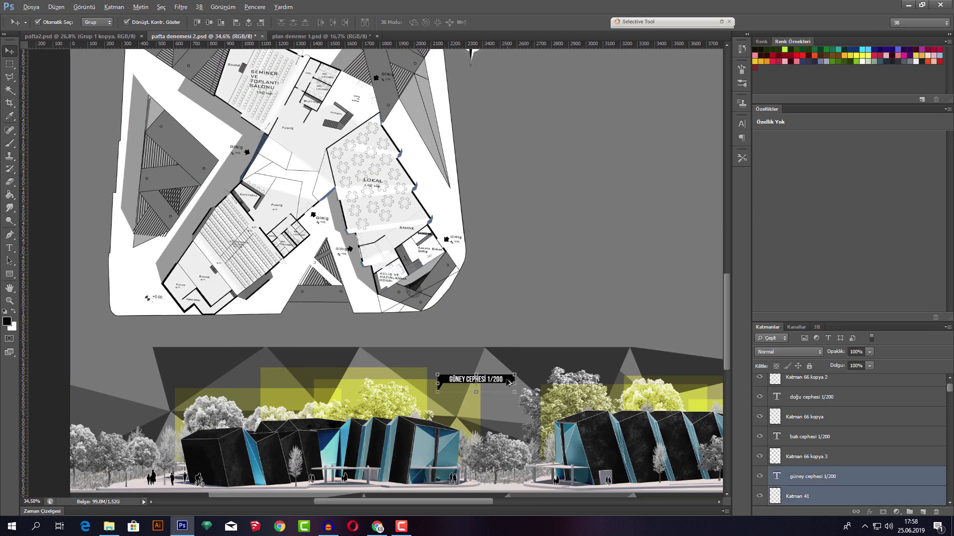
drag(509, 382, 506, 85)
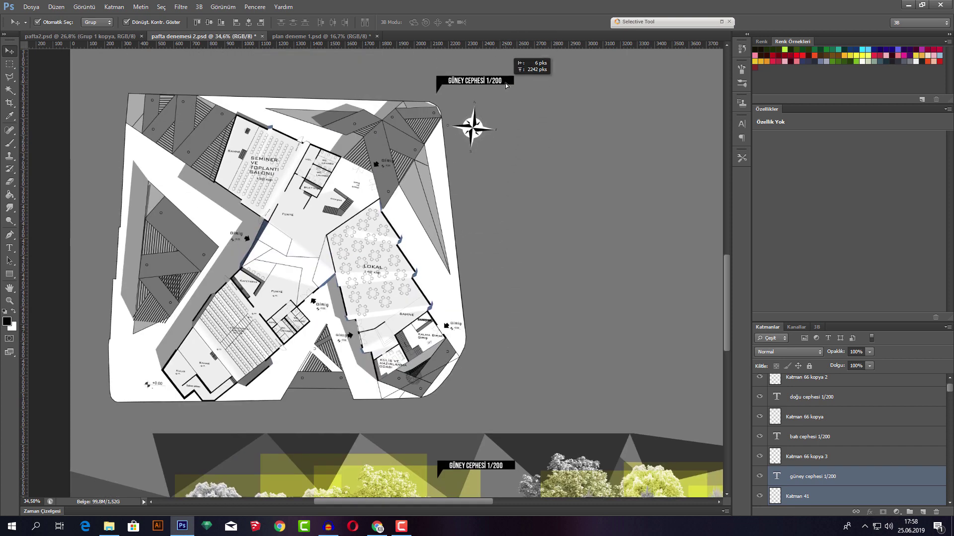
drag(506, 86, 474, 97)
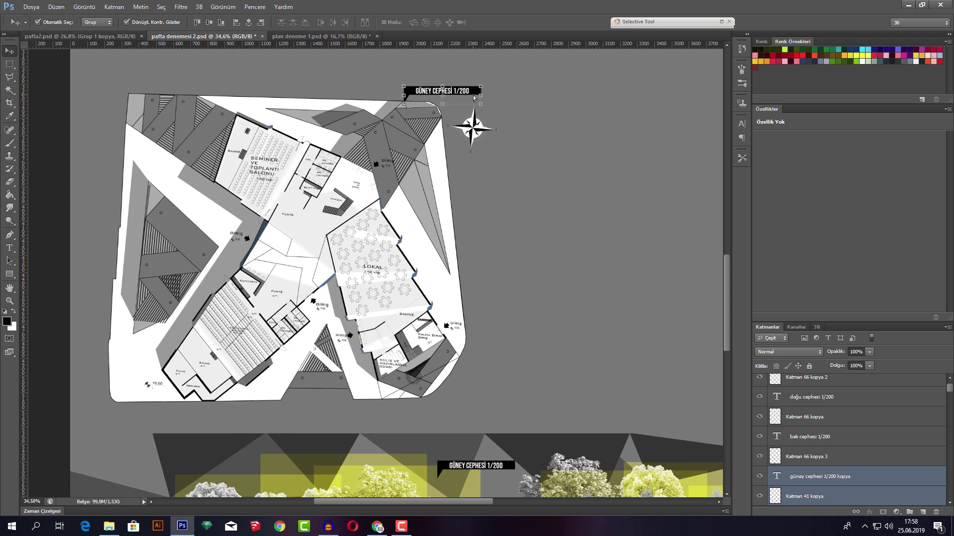
drag(860, 478, 838, 373)
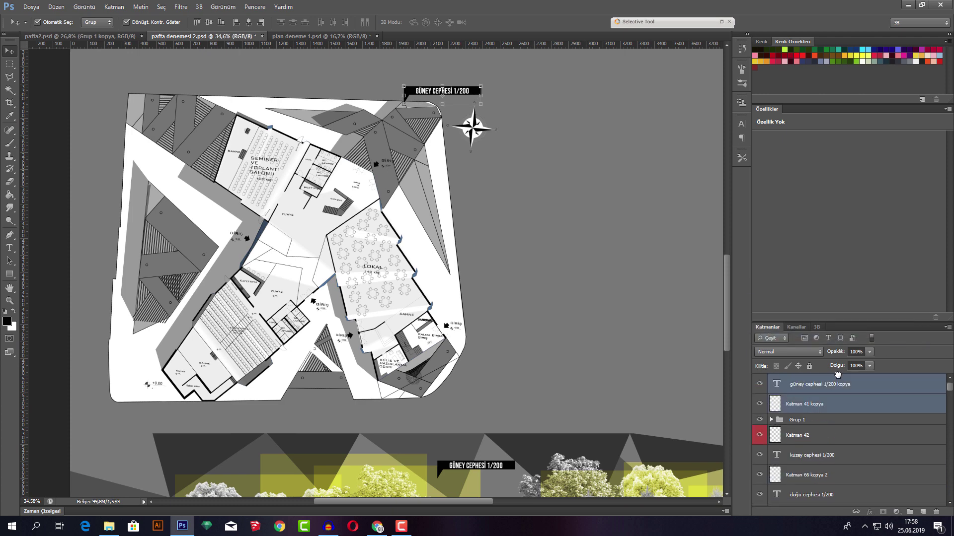
scroll(424, 88, up, 5)
- Change the copied label to read 'ZEMİN KAT PLANI' and fine-tune the banner's position
key(t)
drag(492, 96, 405, 94)
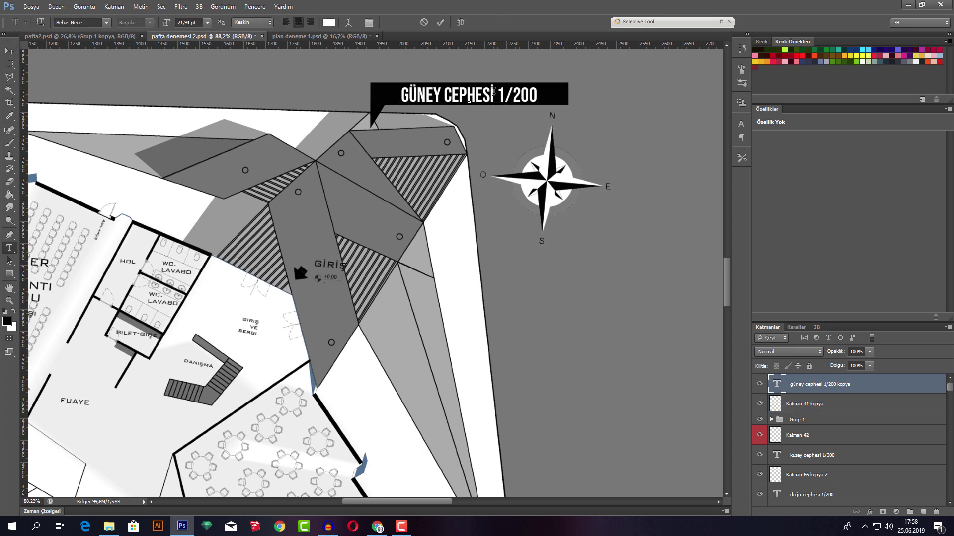
text(Z)
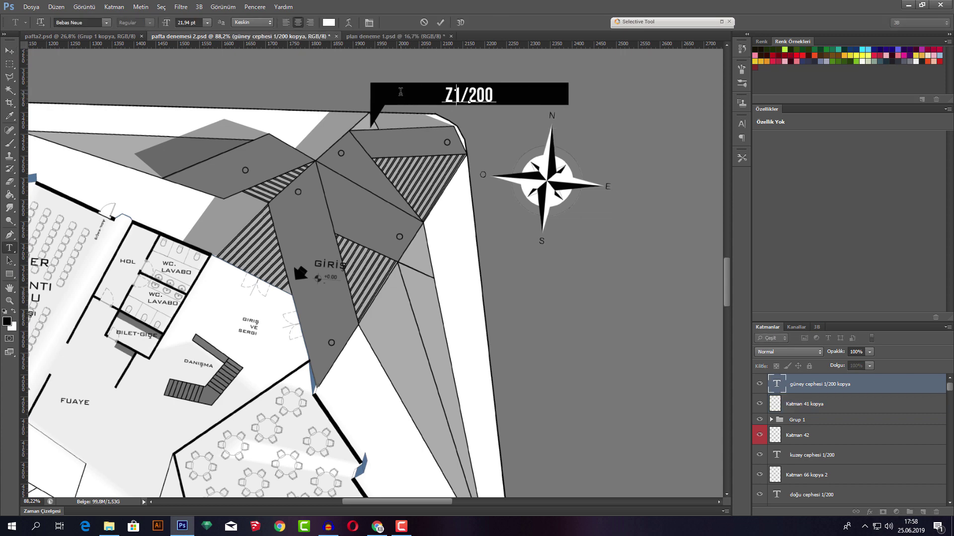
text(EMİN KAT )
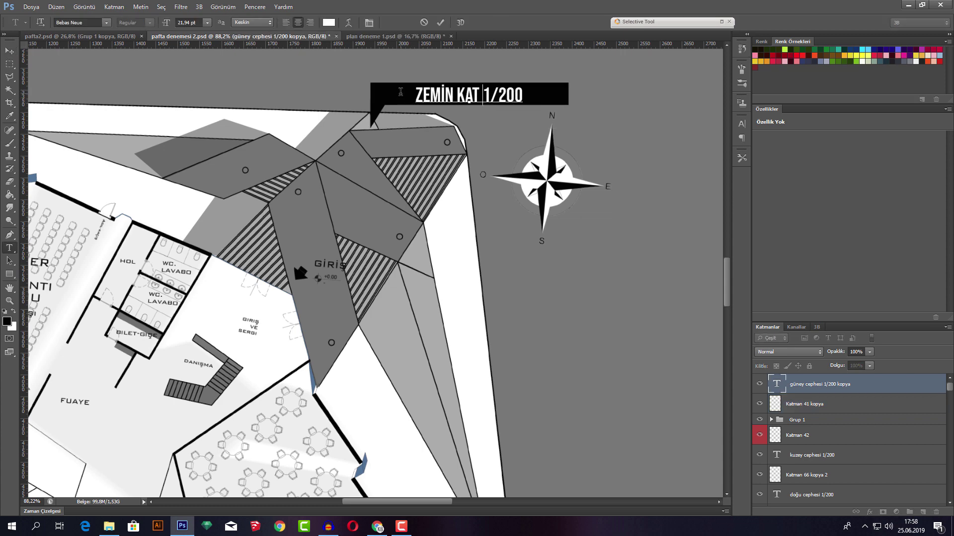
text(PLANI)
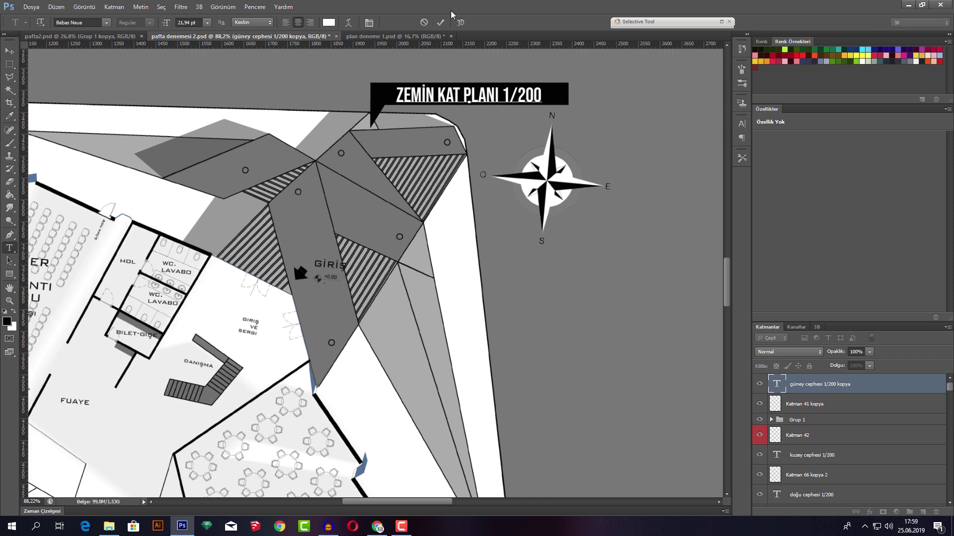
click(443, 22)
key(v)
shift+click(550, 101)
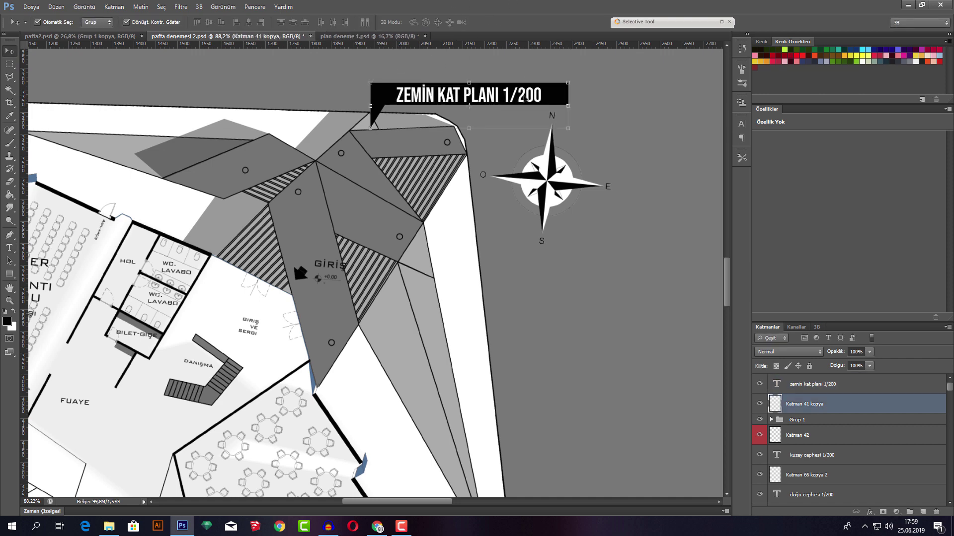
drag(549, 101, 563, 97)
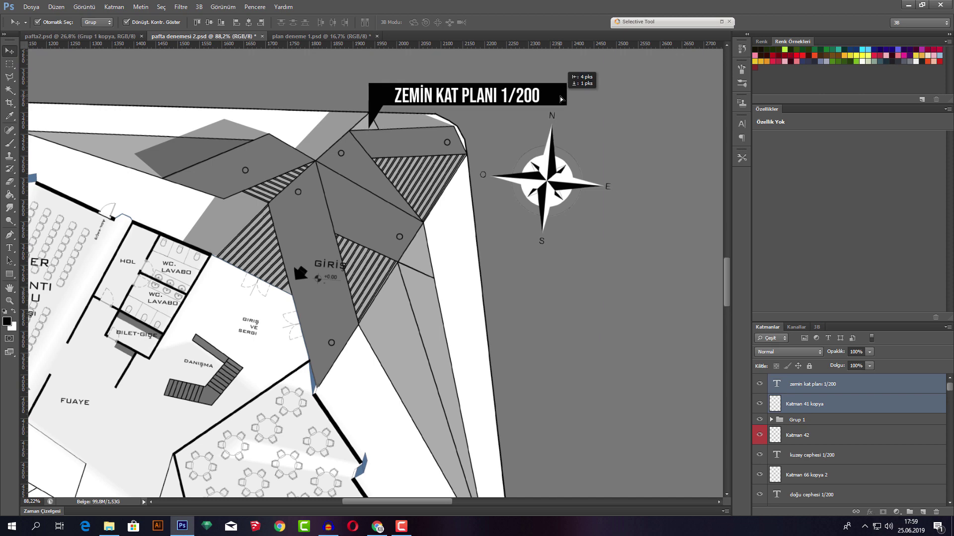
scroll(563, 96, down, 5)
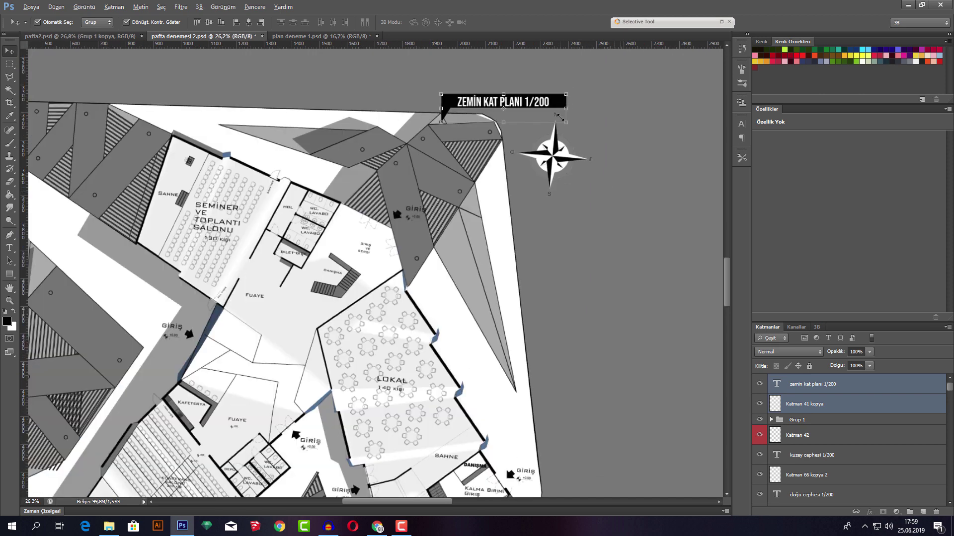
scroll(559, 117, down, 2)
scroll(595, 129, up, 2)
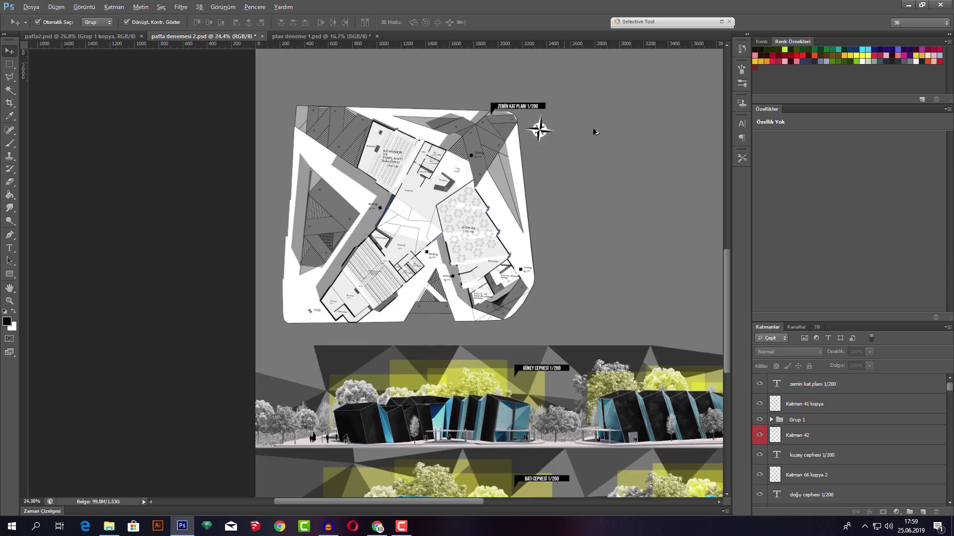
scroll(595, 130, up, 1)
- Move the zemin kat planı and Katman 41 kopya title layers into Grup 1, then collapse it
click(847, 389)
shift+click(847, 405)
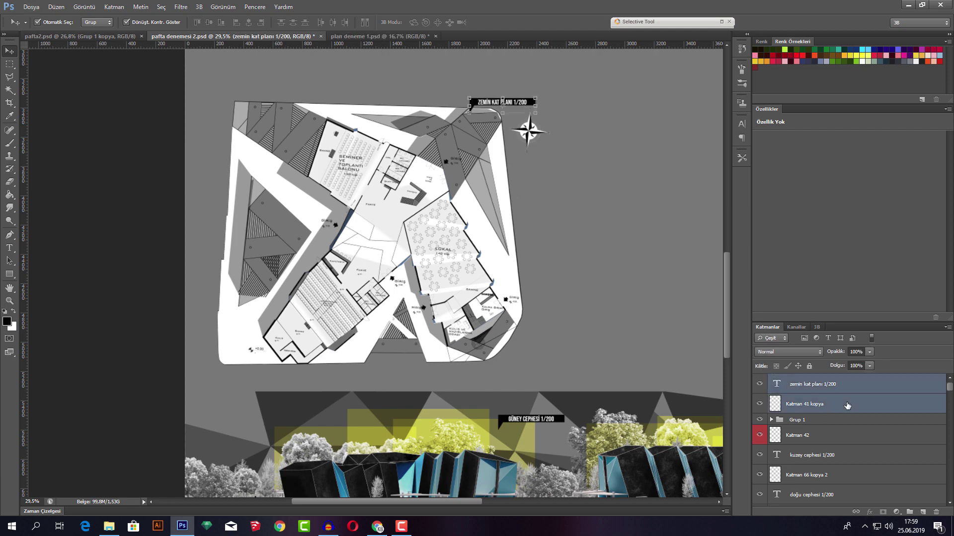
drag(848, 405, 820, 421)
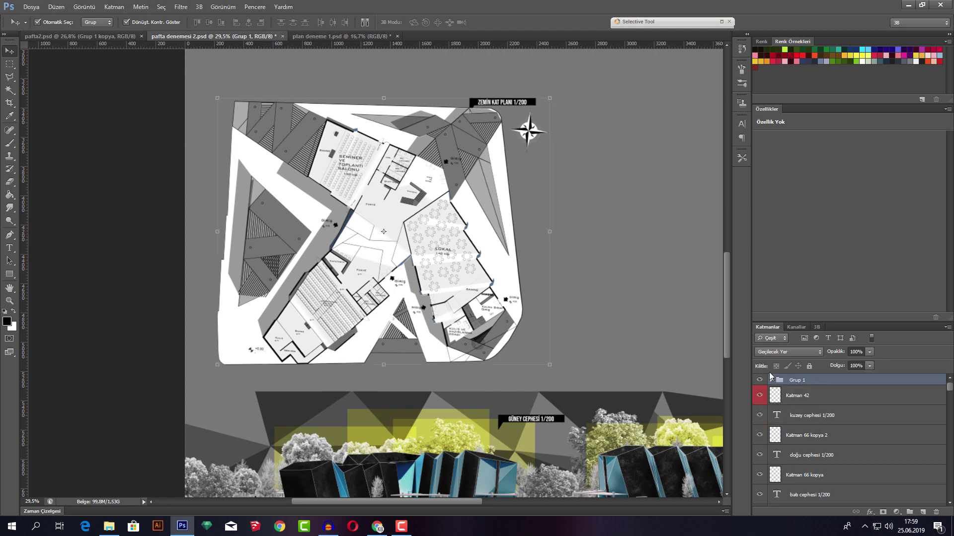
click(772, 380)
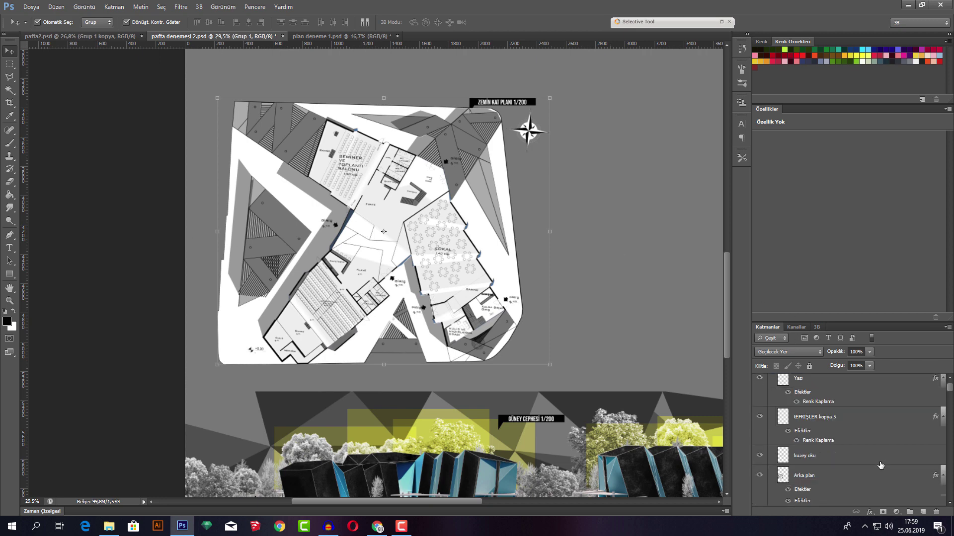
drag(950, 396, 952, 405)
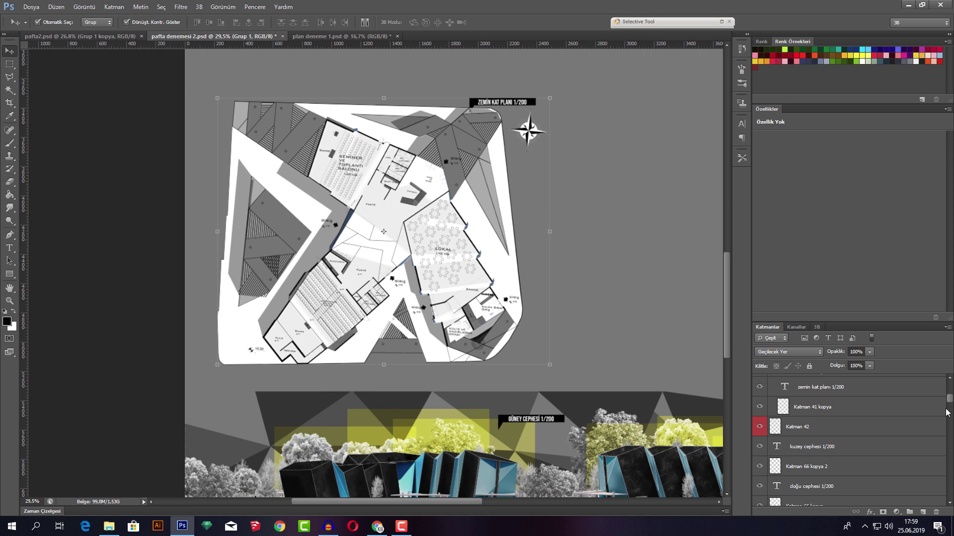
click(853, 409)
shift+click(845, 386)
mouse_move(845, 387)
mouse_down()
mouse_move(846, 268)
mouse_move(842, 384)
mouse_up()
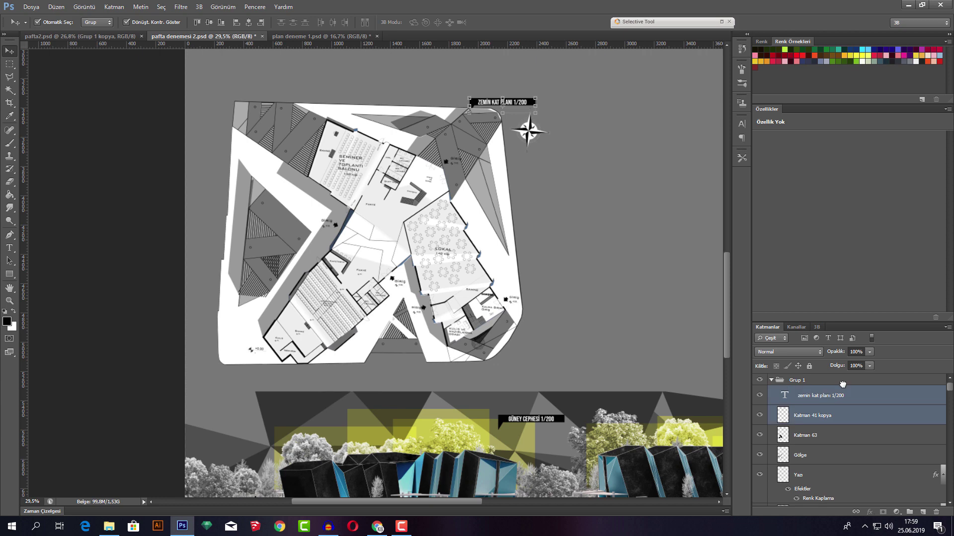
click(772, 380)
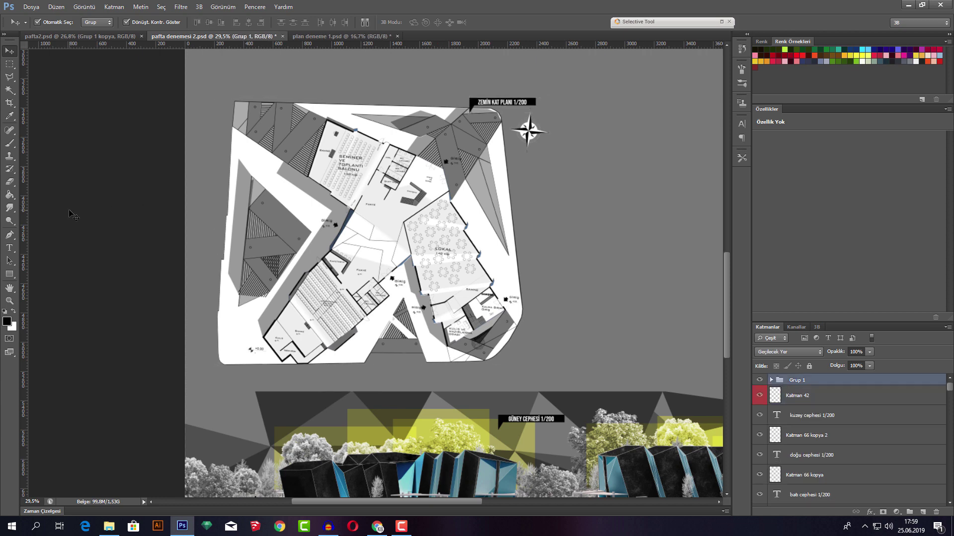
- Nudge the ground floor plan group slightly down
alt+scroll(517, 142, down, 2)
scroll(502, 179, up, 2)
scroll(492, 234, up, 1)
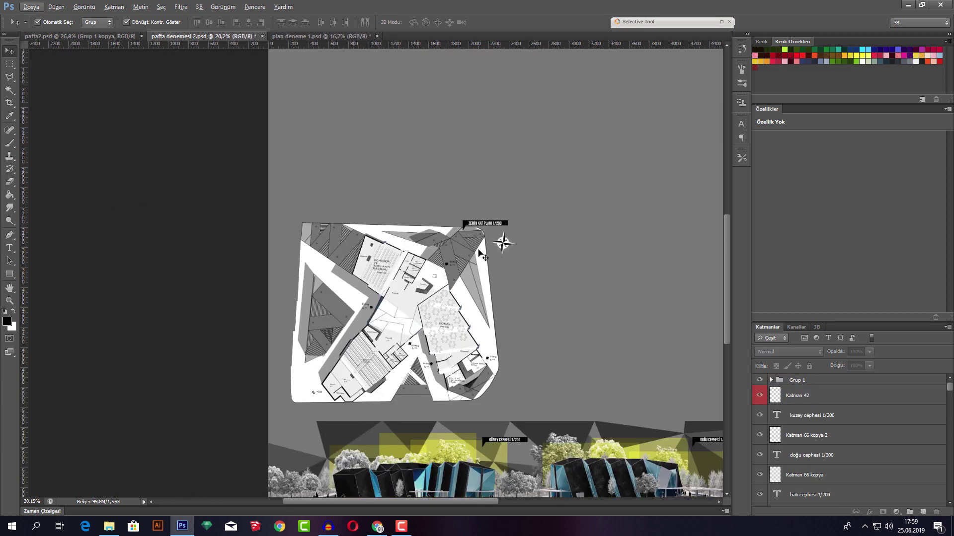
alt+scroll(483, 256, down, 1)
alt+scroll(487, 256, down, 1)
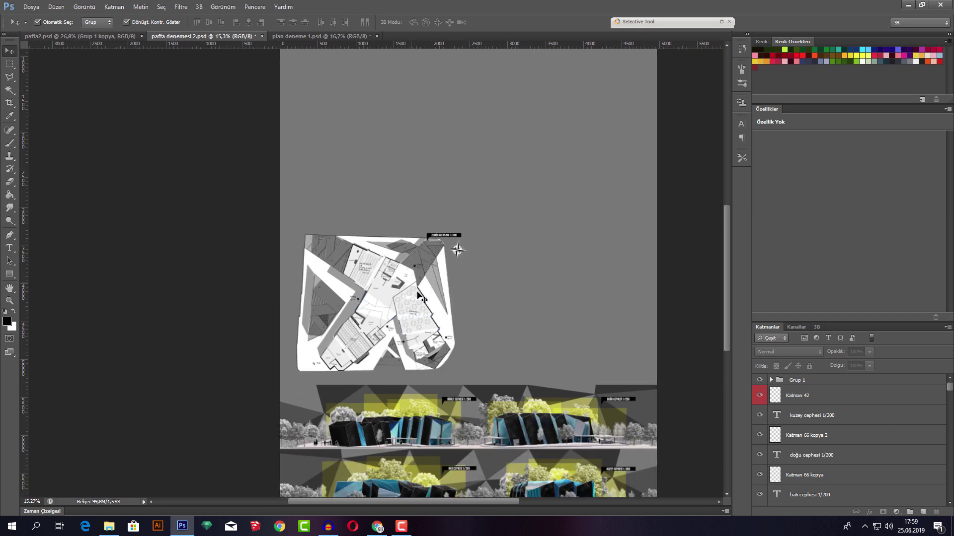
scroll(445, 287, up, 2)
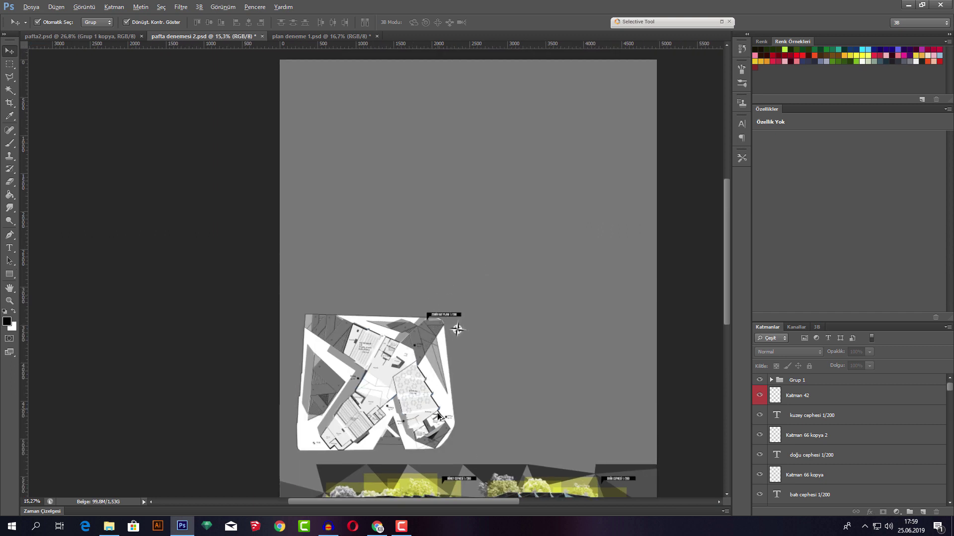
drag(426, 396, 425, 409)
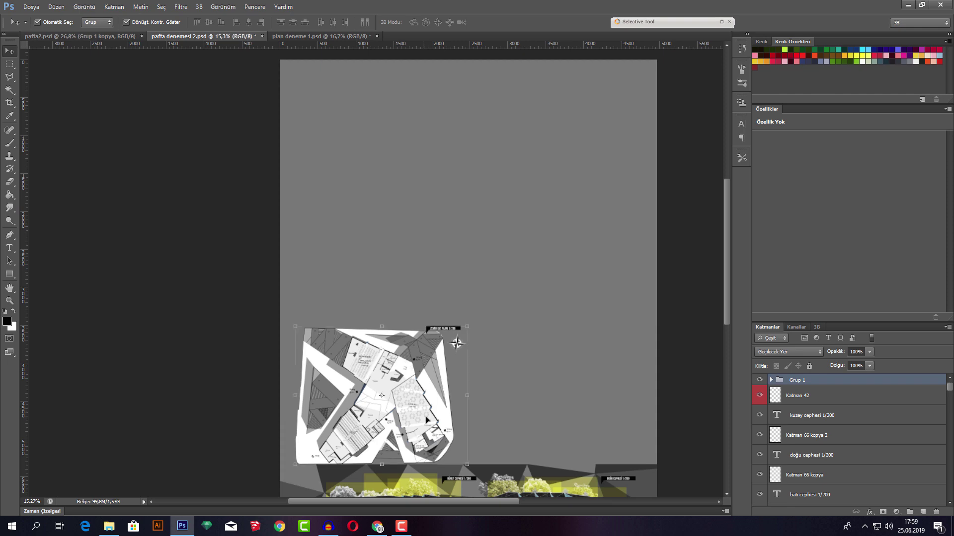
- Rotate the floor plan group slightly to straighten it and commit the transform
alt+scroll(412, 477, up, 1)
alt+scroll(411, 476, up, 2)
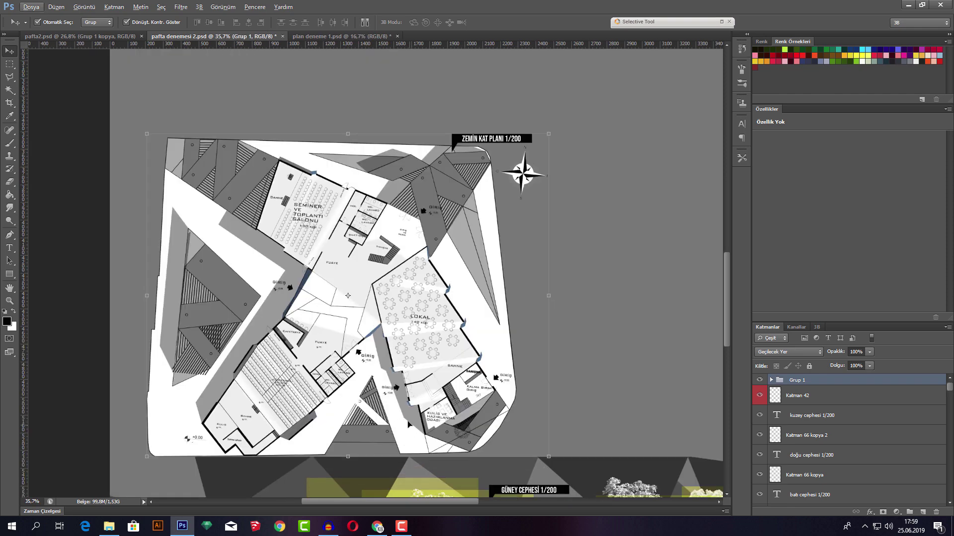
alt+scroll(412, 398, up, 2)
scroll(412, 395, up, 2)
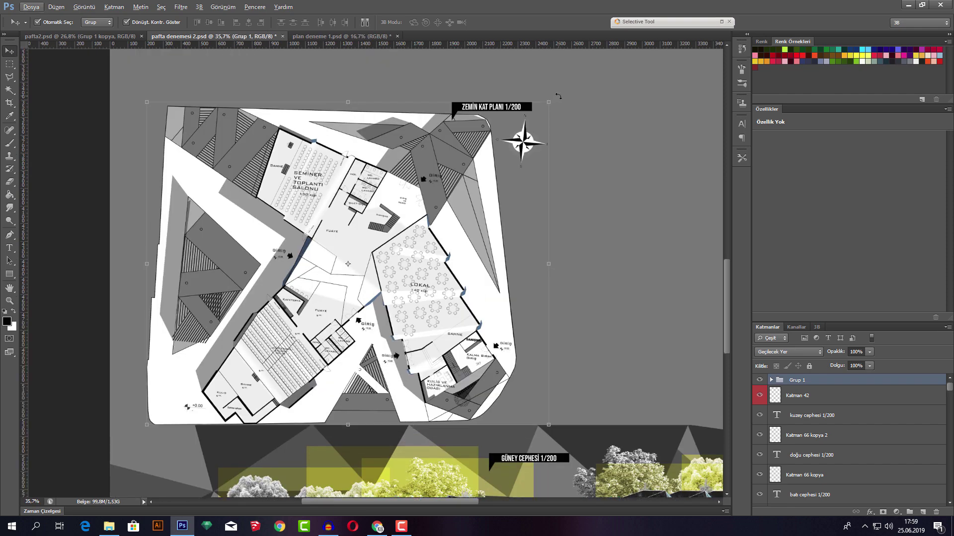
drag(558, 96, 568, 96)
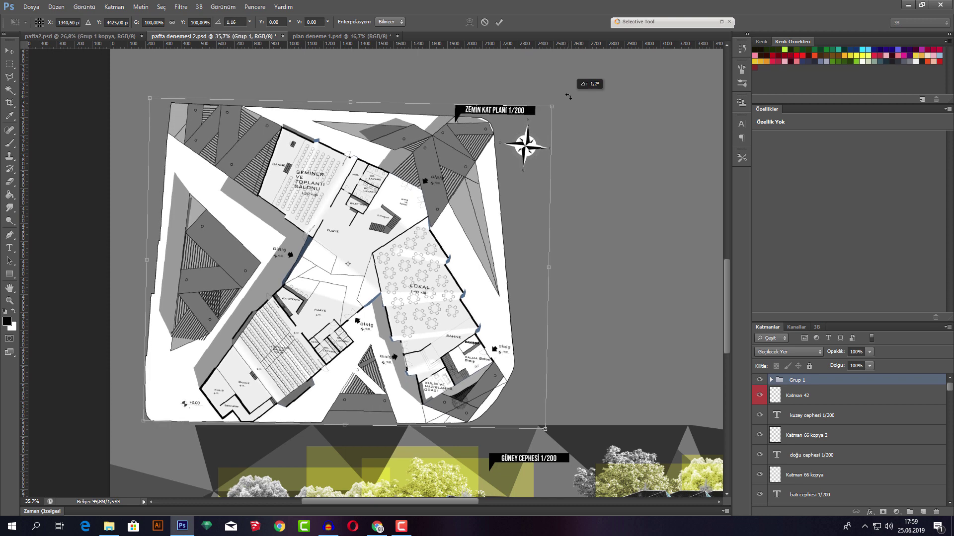
click(499, 21)
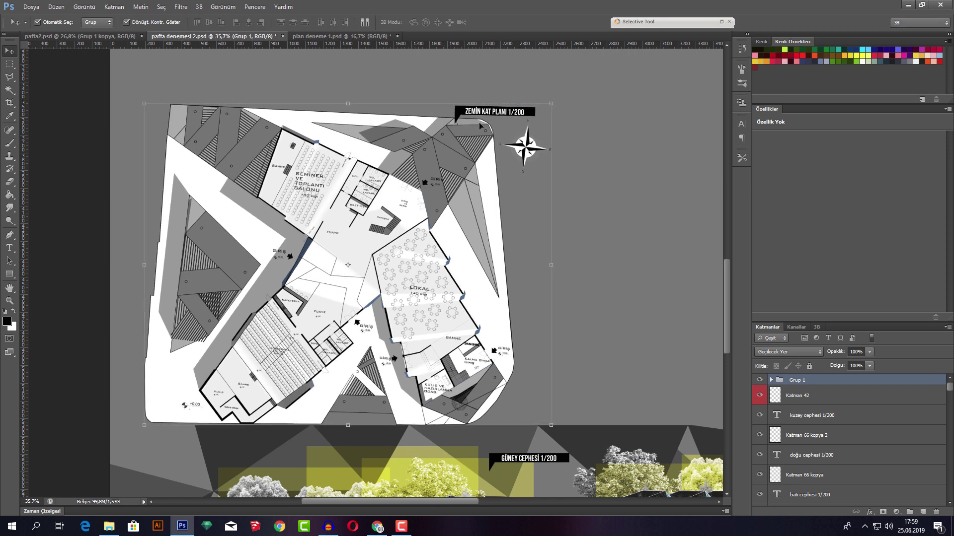
drag(568, 105, 560, 95)
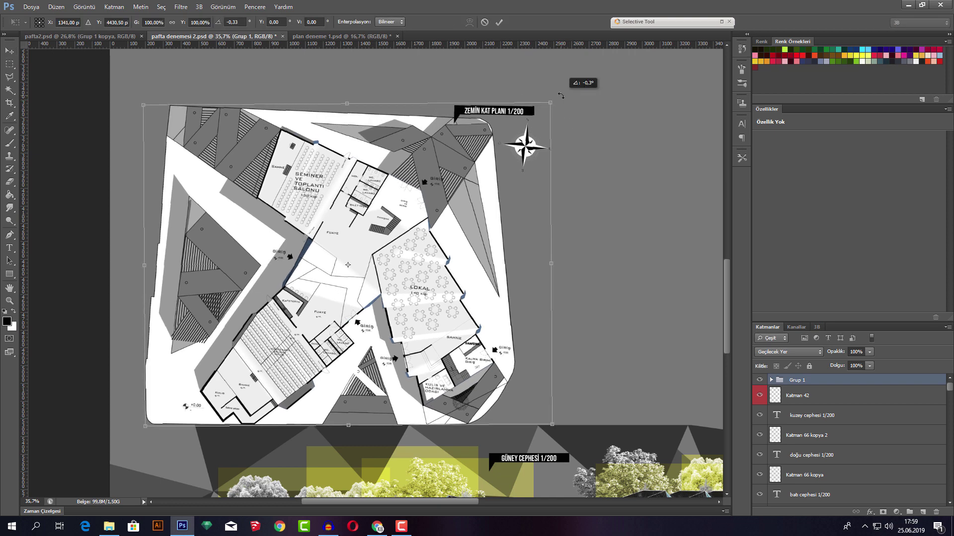
drag(560, 95, 563, 91)
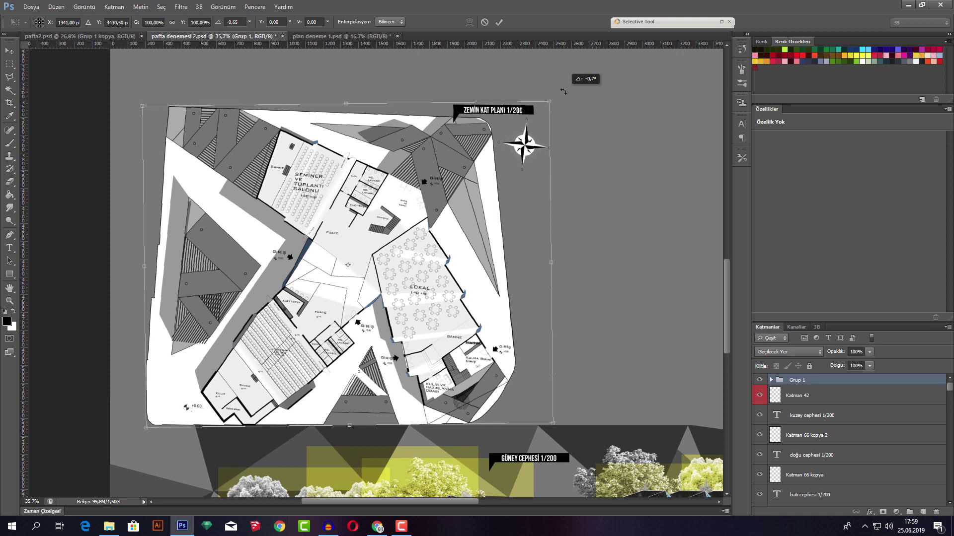
key(Return)
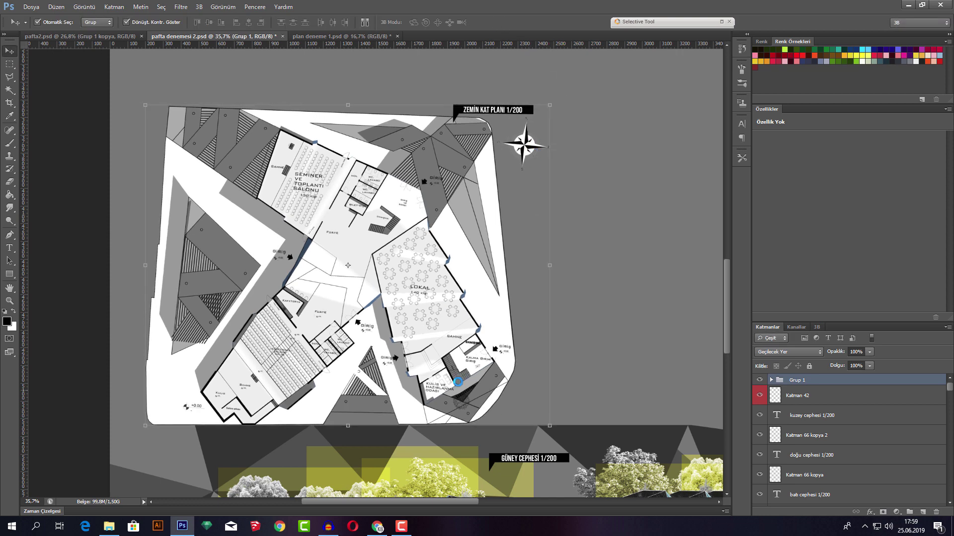
scroll(411, 285, down, 1)
- Shift the floor plan slightly up and to the left, then deselect
scroll(411, 285, down, 2)
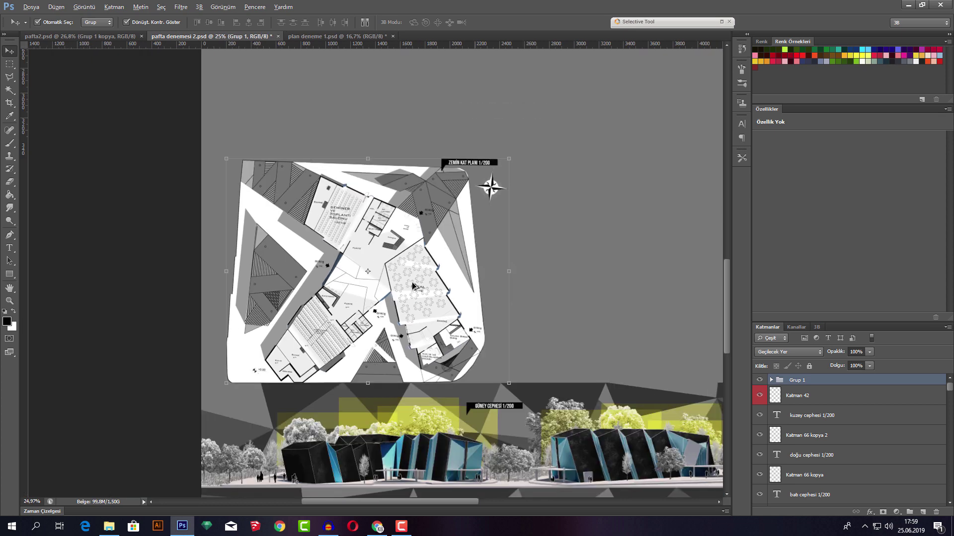
scroll(411, 285, down, 4)
scroll(411, 285, down, 2)
click(186, 287)
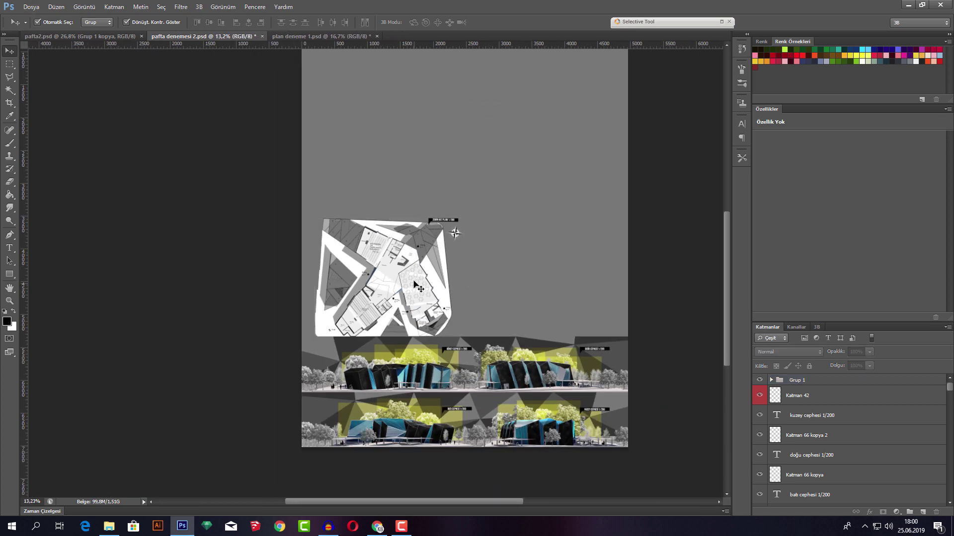
drag(413, 282, 409, 277)
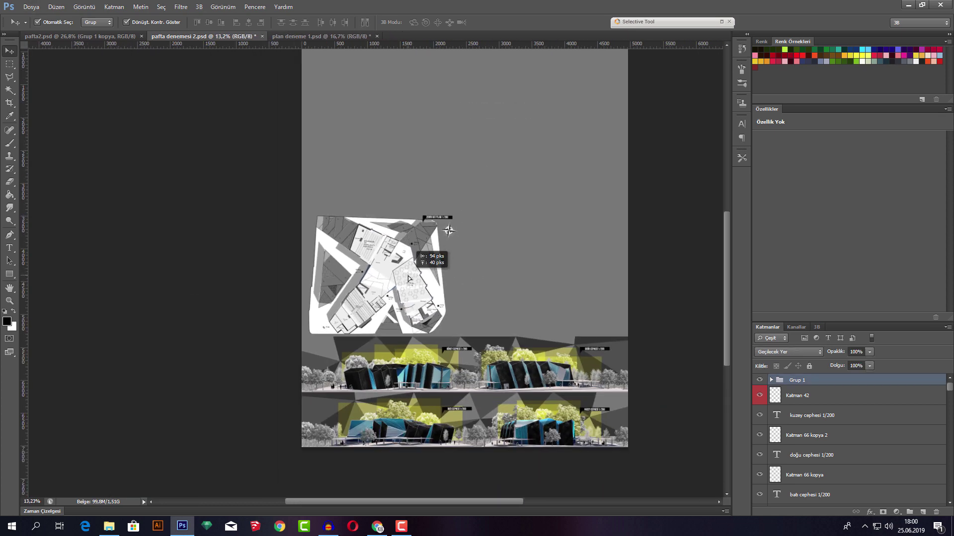
click(670, 274)
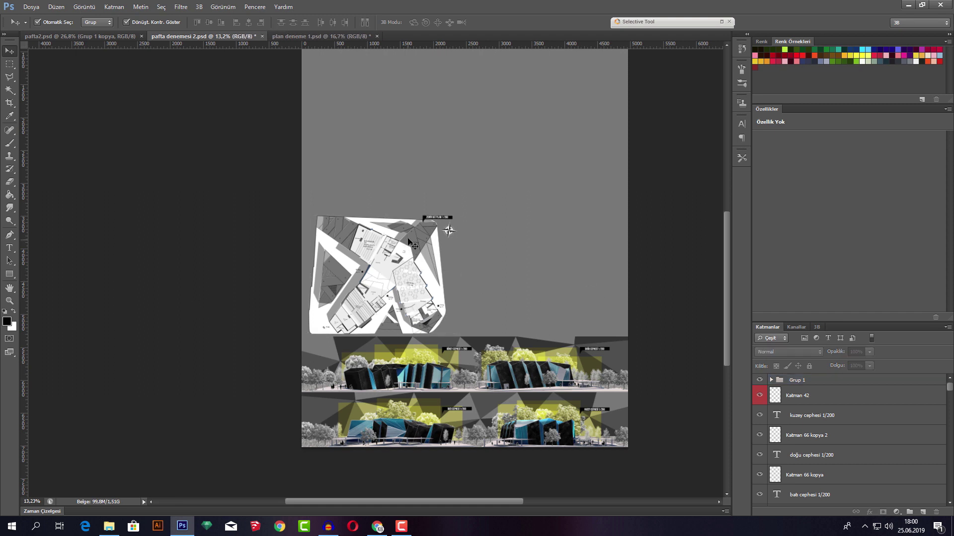
- Duplicate the floor plan as Grup 1 kopya, stacked directly above the original
scroll(408, 242, up, 1)
scroll(408, 242, up, 2)
mouse_move(418, 397)
mouse_down()
mouse_move(419, 278)
mouse_move(434, 258)
mouse_move(426, 275)
mouse_up()
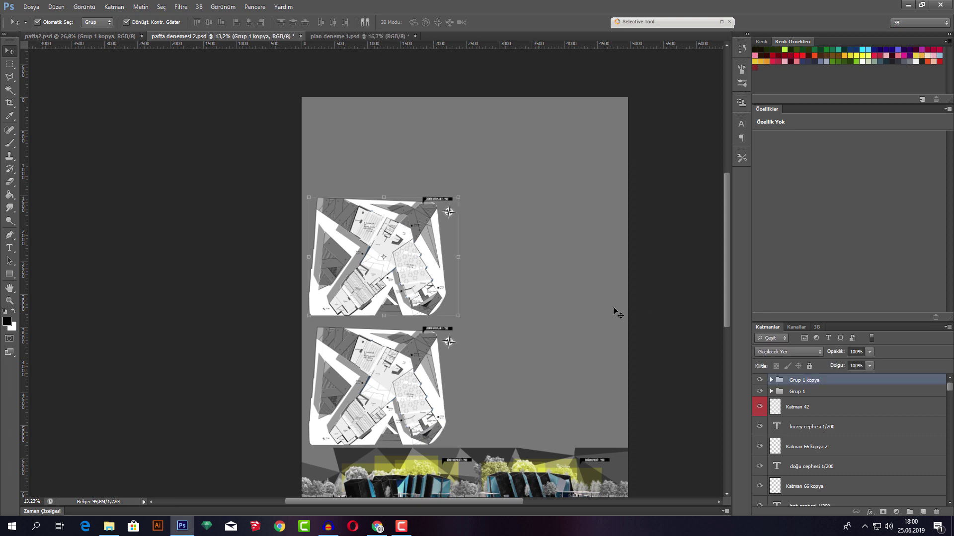
click(687, 296)
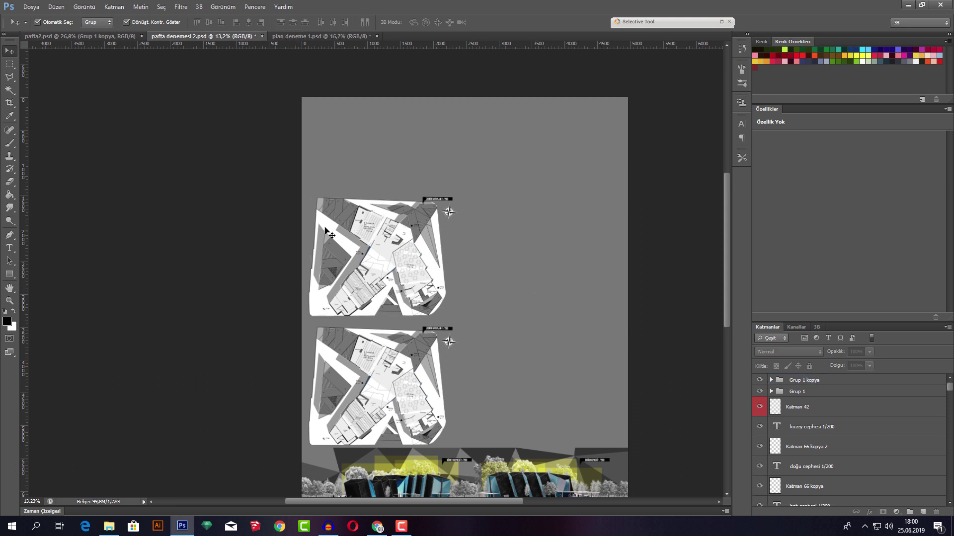
scroll(432, 201, up, 2)
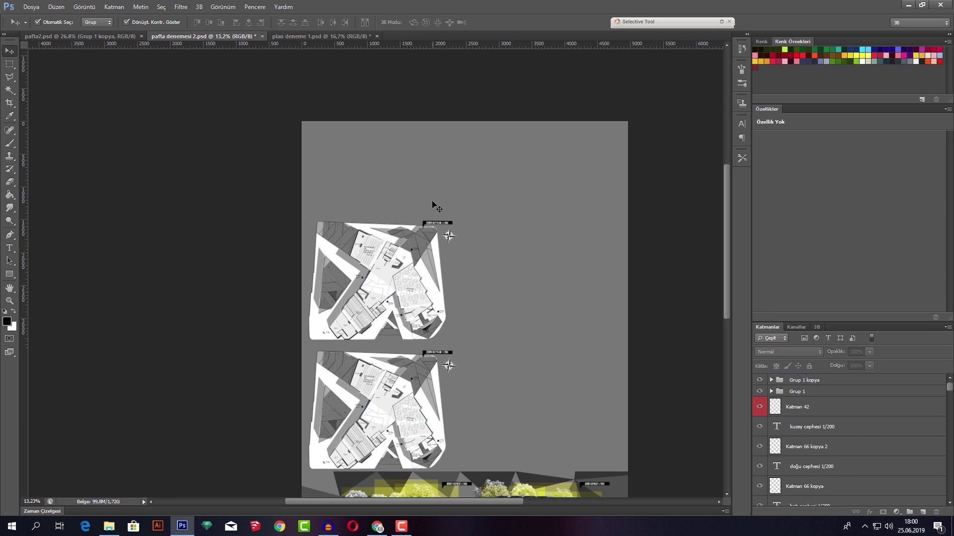
scroll(434, 208, up, 2)
scroll(436, 224, up, 3)
scroll(438, 234, down, 3)
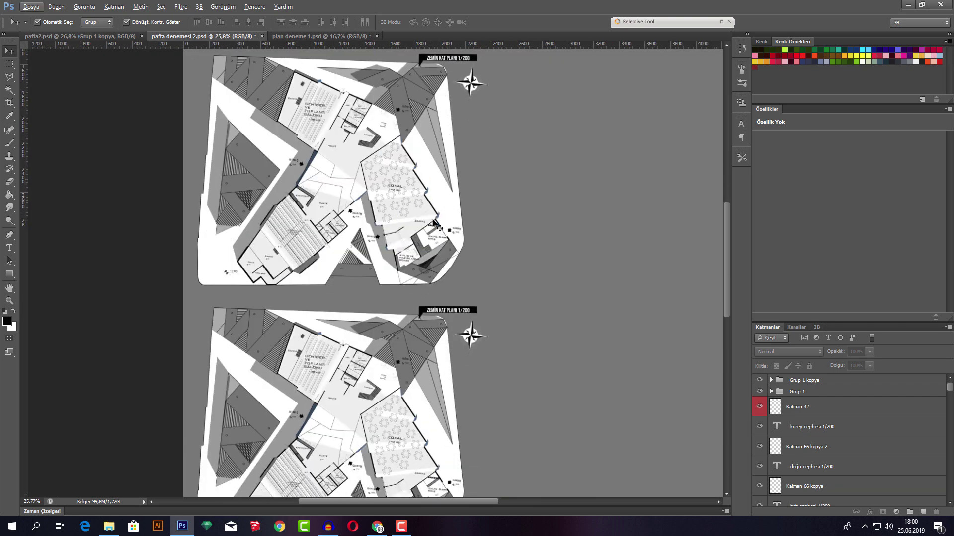
scroll(445, 248, up, 2)
scroll(450, 258, up, 3)
scroll(453, 263, up, 2)
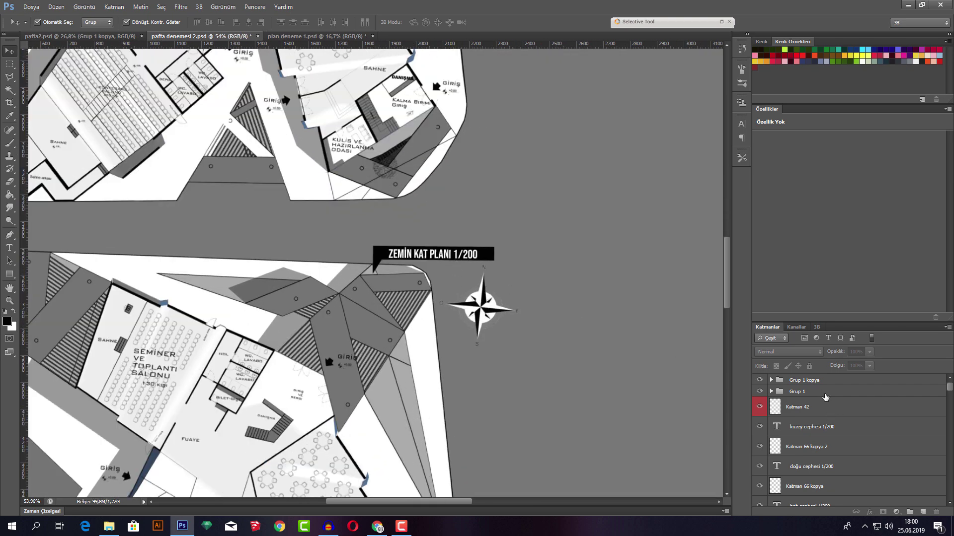
- Change the lower plan's title from ZEMİN to '1.KAT PLANI 1/200'
click(812, 391)
click(771, 392)
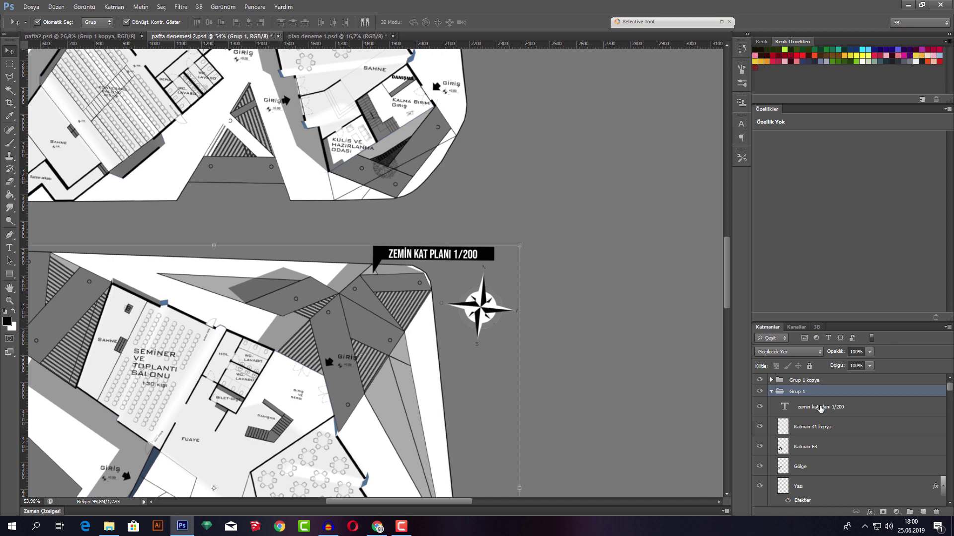
click(820, 408)
key(t)
click(411, 253)
drag(411, 254, 383, 252)
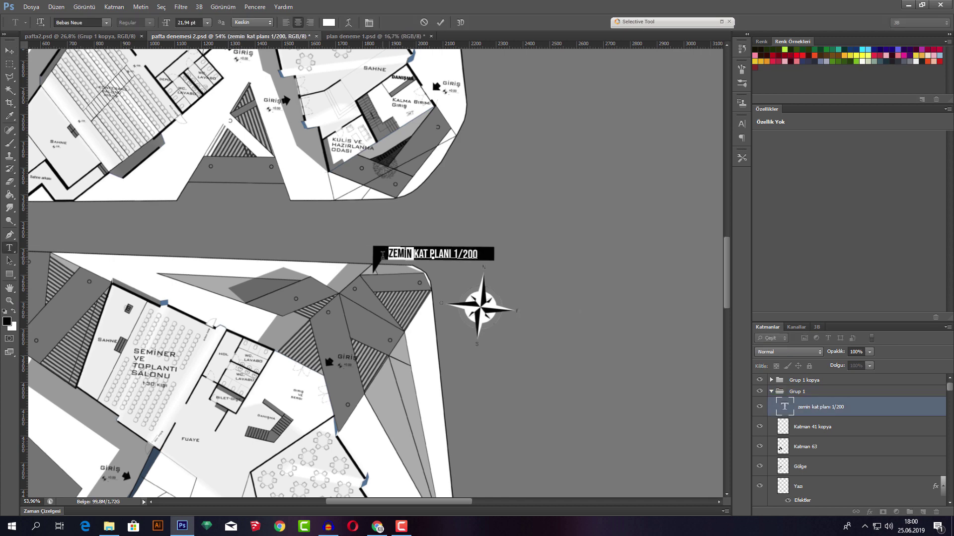
text(1.)
click(440, 22)
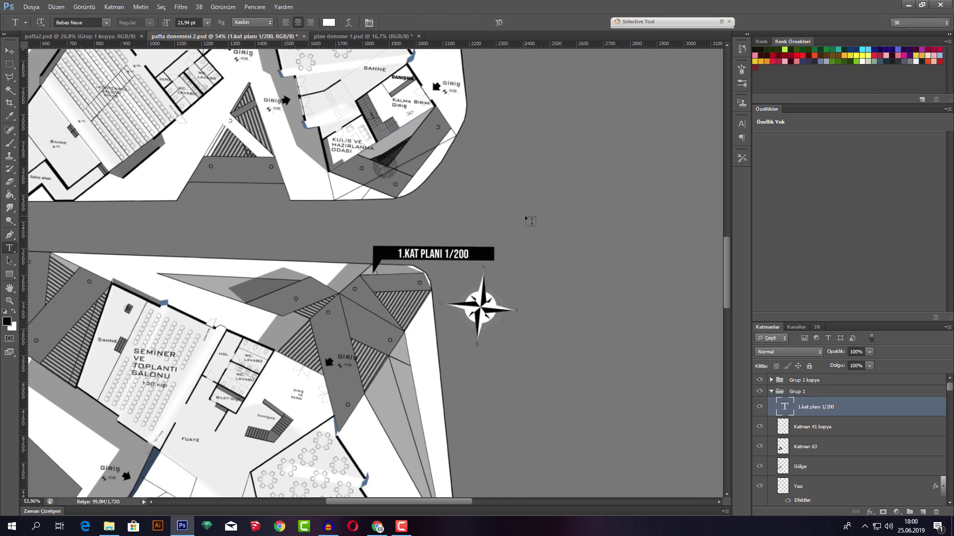
key(v)
- Save the presentation board with Ctrl+S
scroll(526, 209, down, 2)
scroll(522, 199, down, 2)
scroll(523, 199, down, 1)
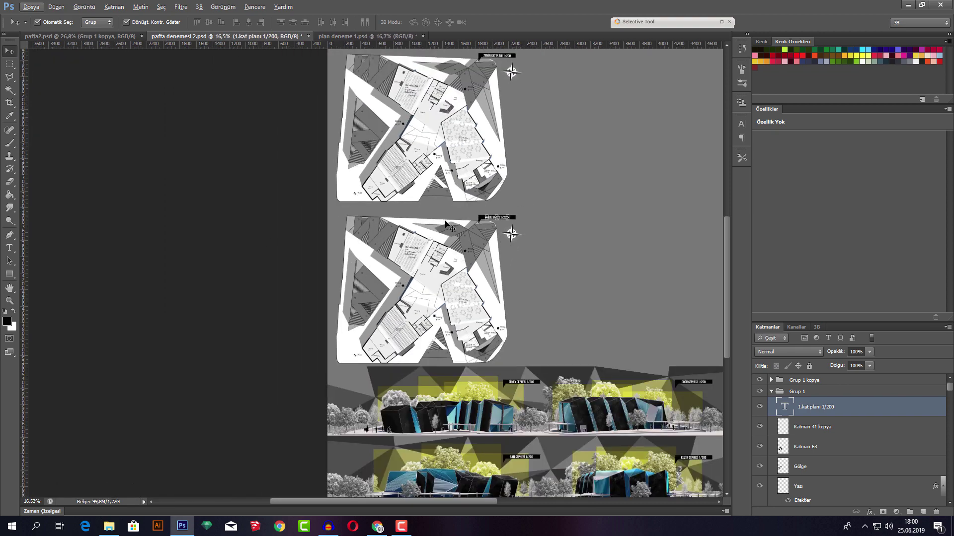
scroll(502, 223, down, 1)
scroll(486, 248, down, 1)
key(alt)
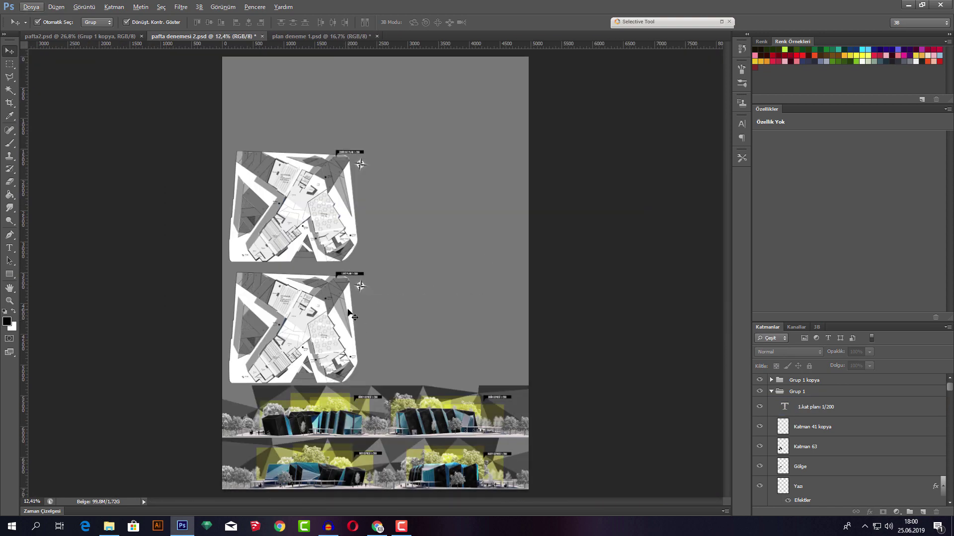
key(ctrl+s)
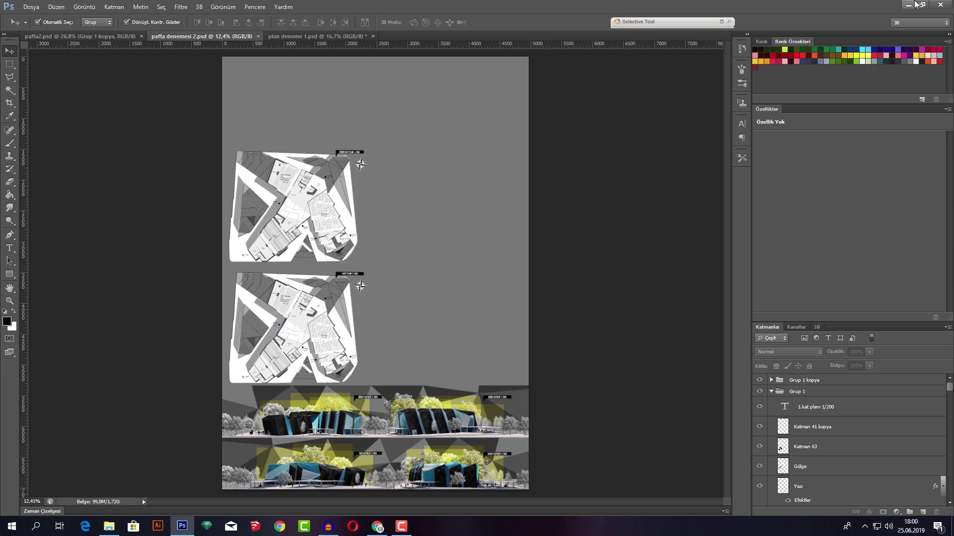
- Minimize Photoshop and close the ÜRETİM KUTUSU File Explorer window
click(909, 5)
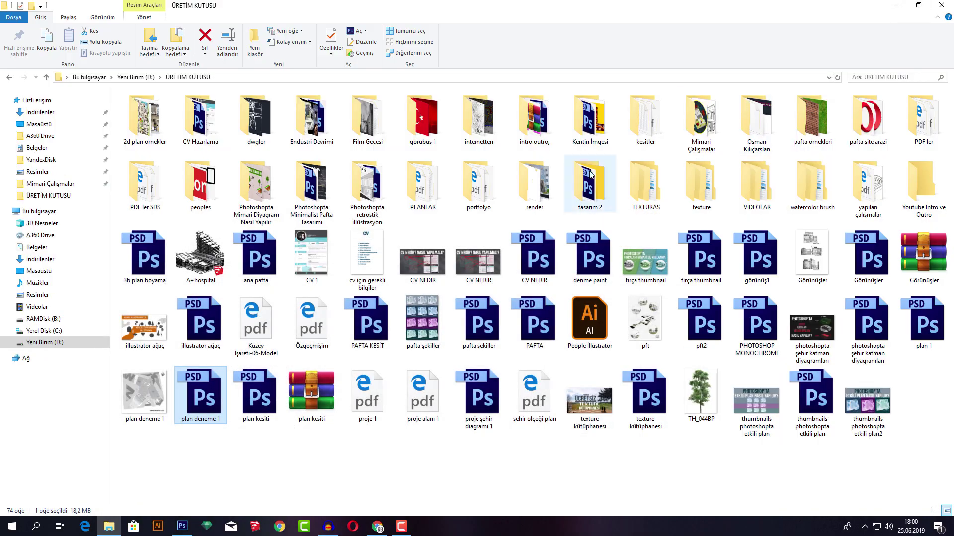
click(943, 7)
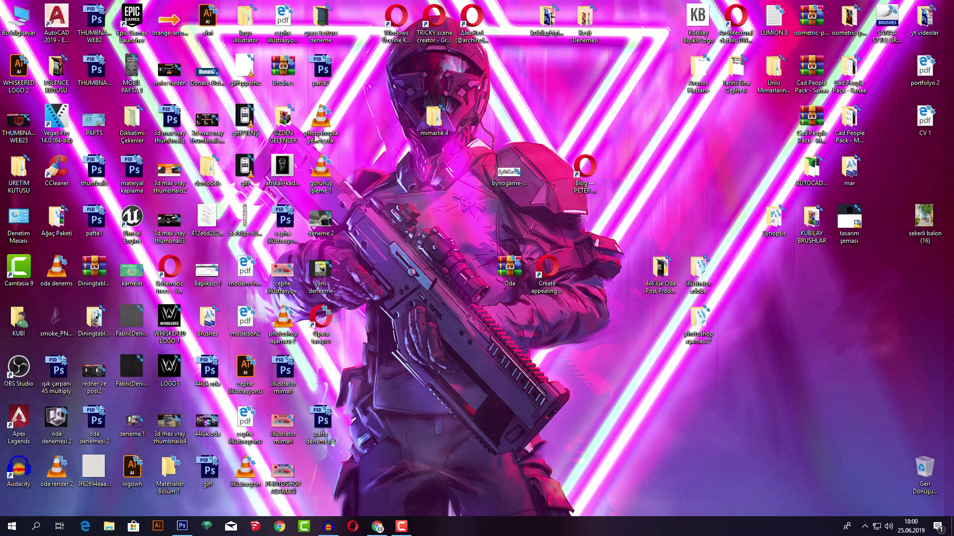